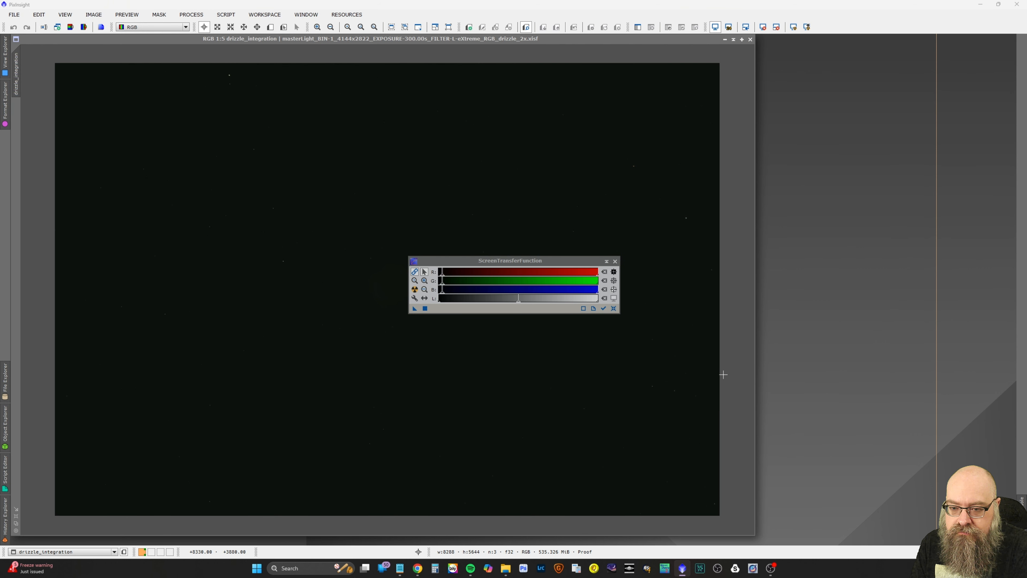
Apply an auto-stretch with unlinked RGB channels to the drizzle_integration image and close ScreenTransferFunction
left_click(418, 289)
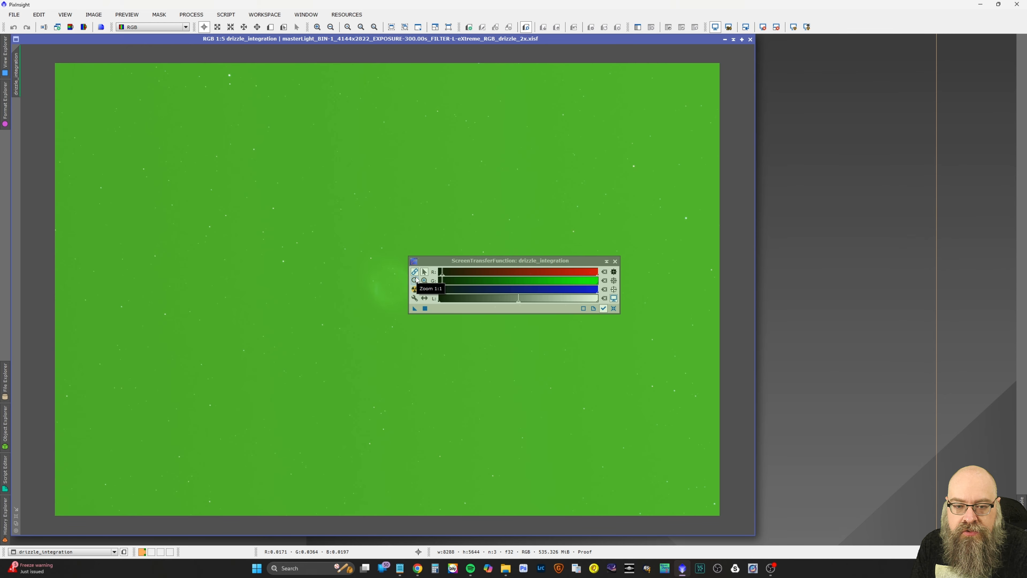
left_click(417, 273)
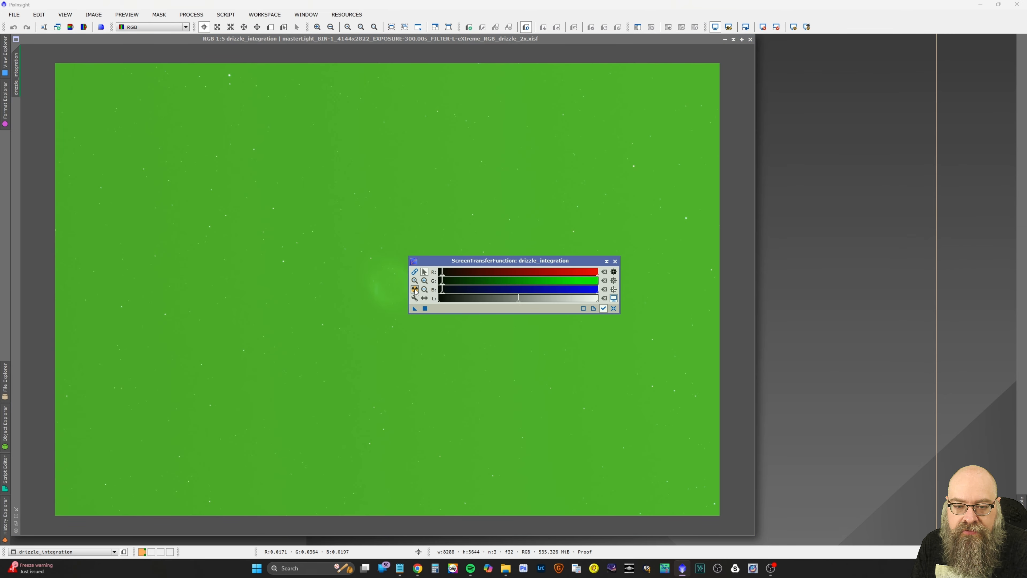
left_click(414, 290)
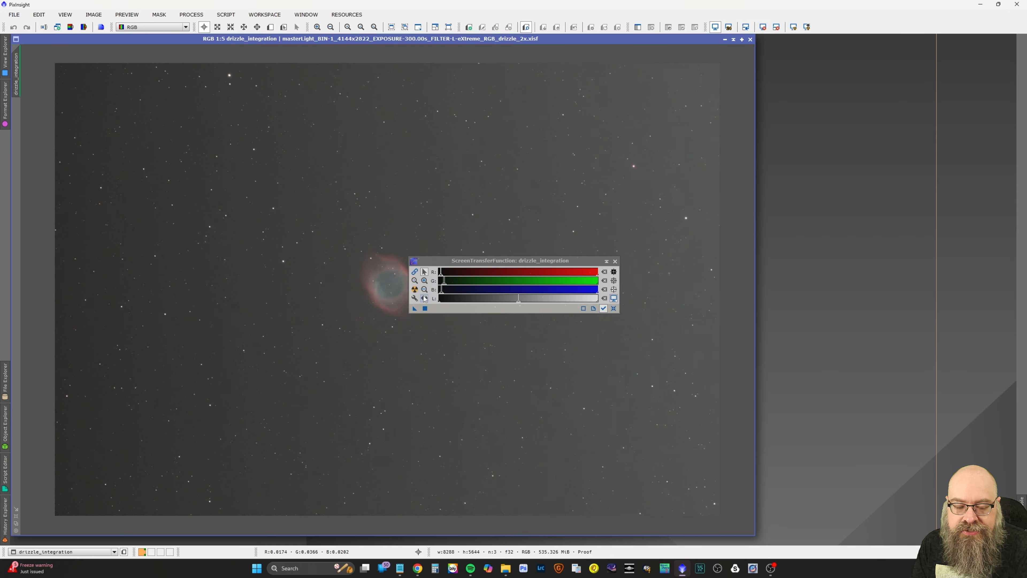
left_click(614, 261)
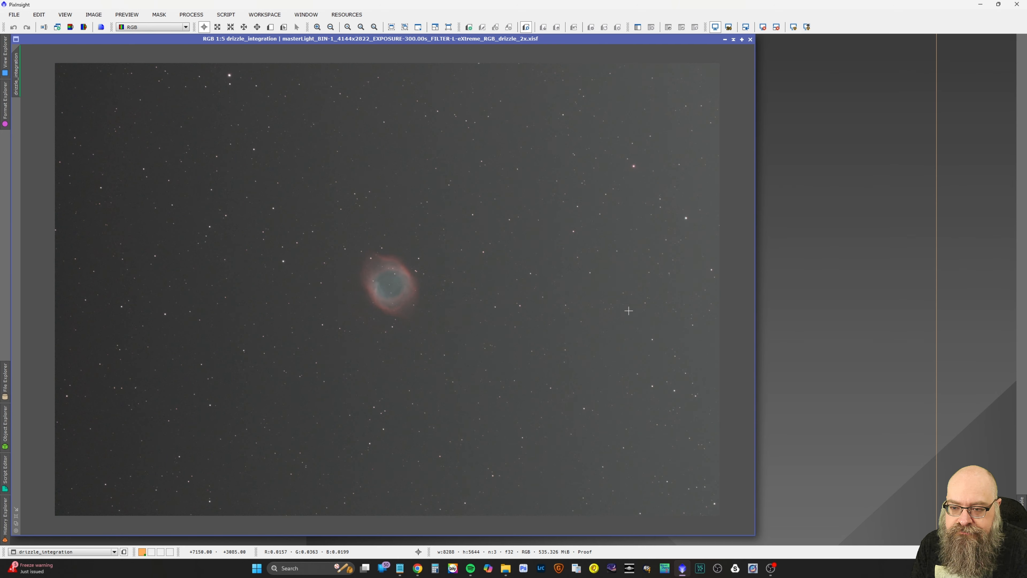
Start the SetiAstro Automatic DBE script on drizzle_integration and draw a user-defined exclusion area around the nebula
left_click(205, 15)
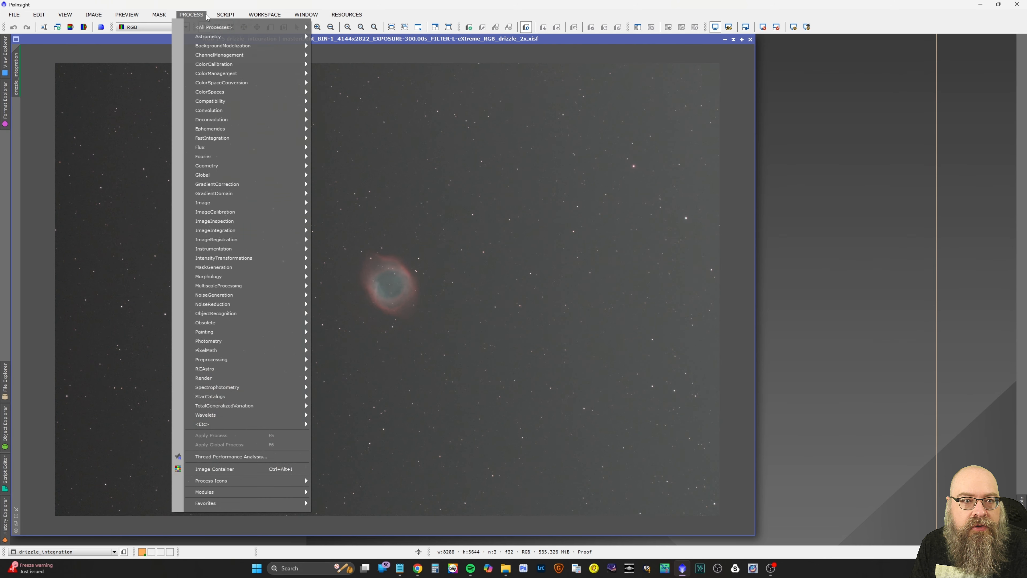
mouse_move(234, 17)
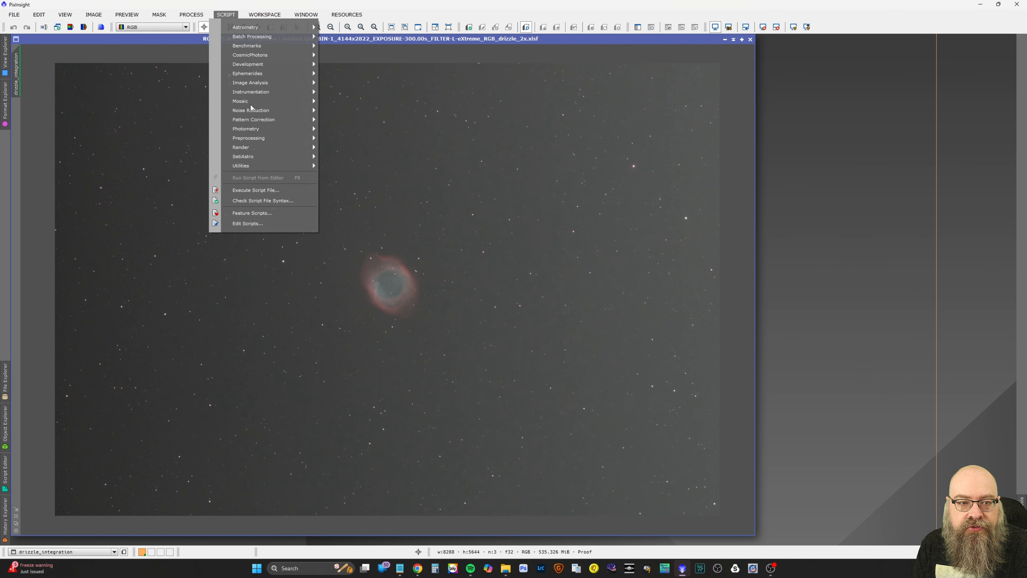
mouse_move(261, 156)
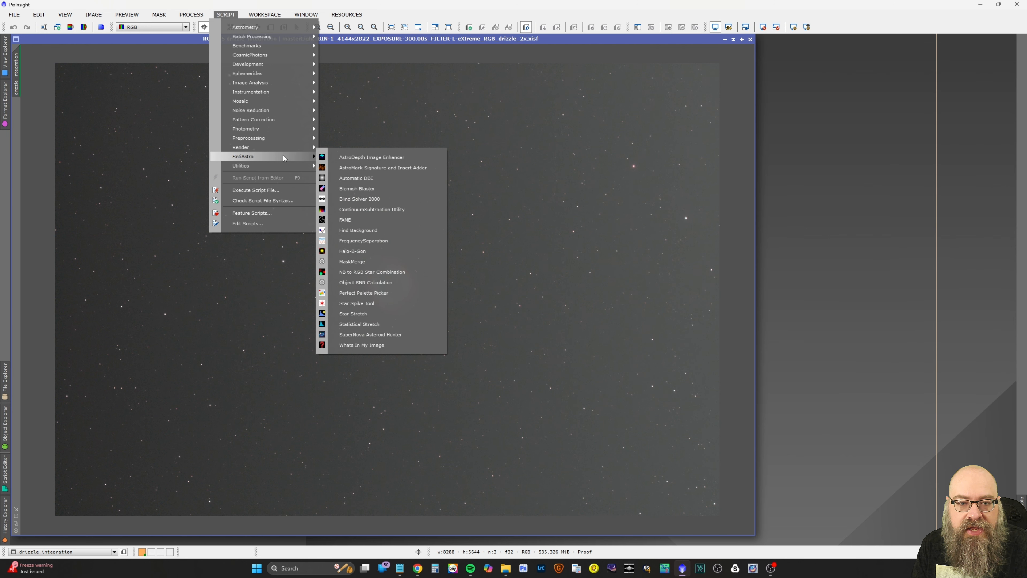
left_click(373, 180)
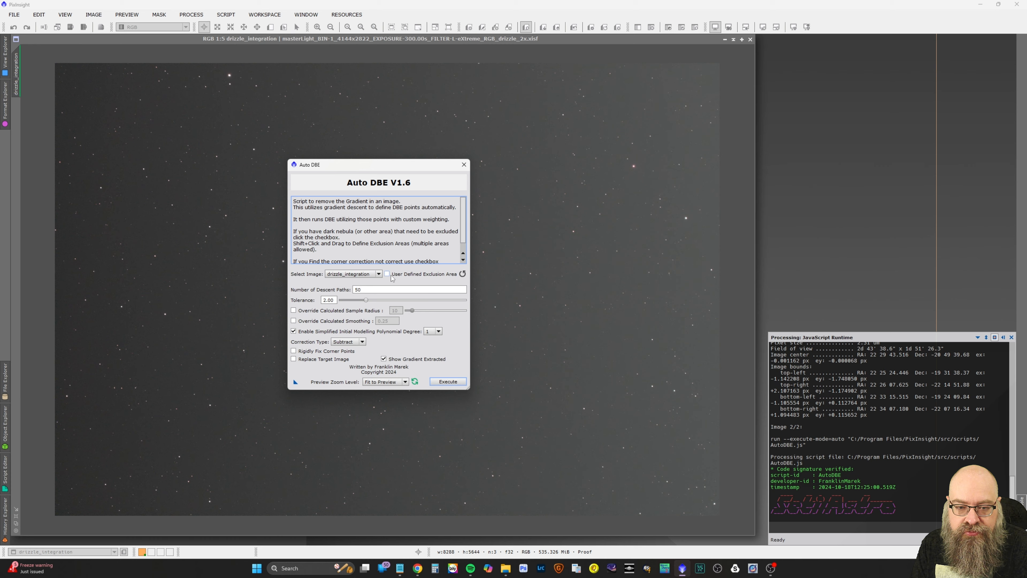
left_click(387, 274)
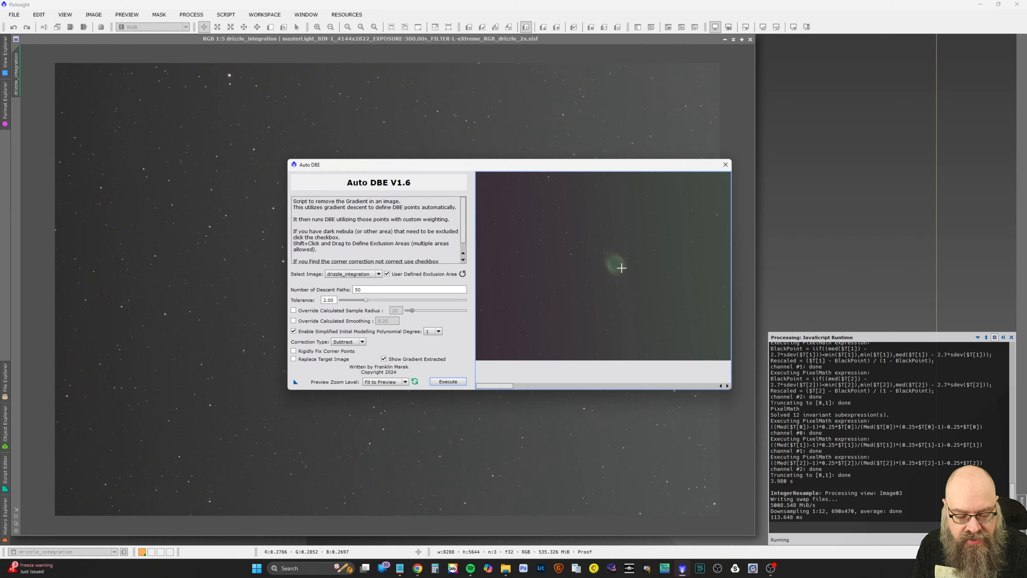
left_click_drag(594, 243, 639, 286)
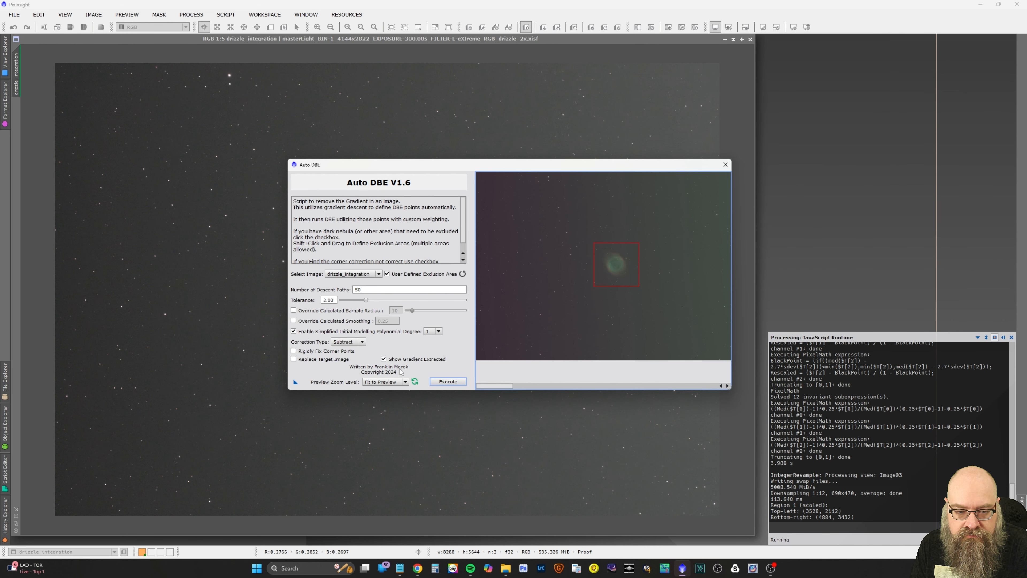
Use Subtract as the Auto DBE correction type and execute the gradient removal
left_click(364, 343)
left_click(362, 352)
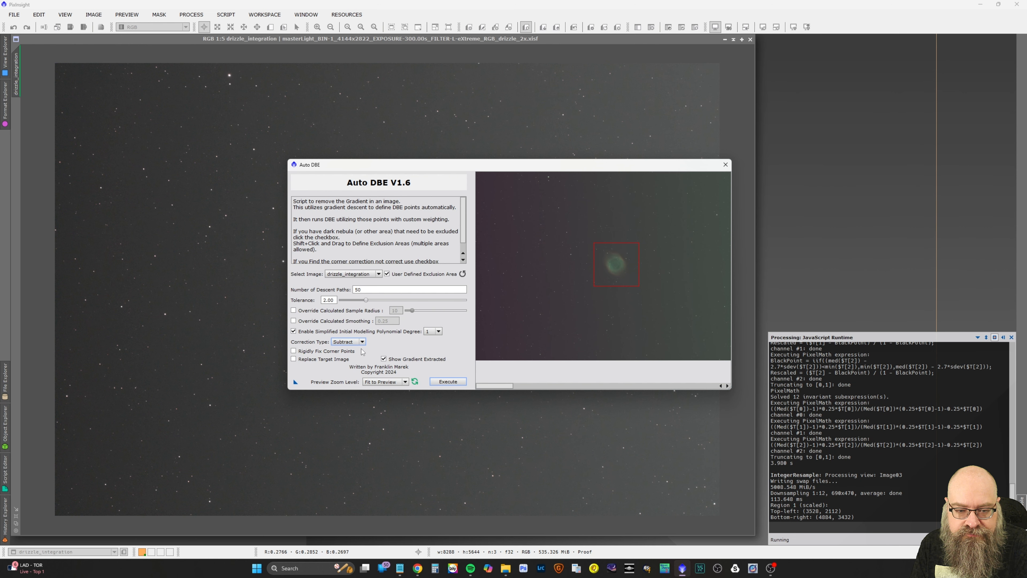
left_click(436, 381)
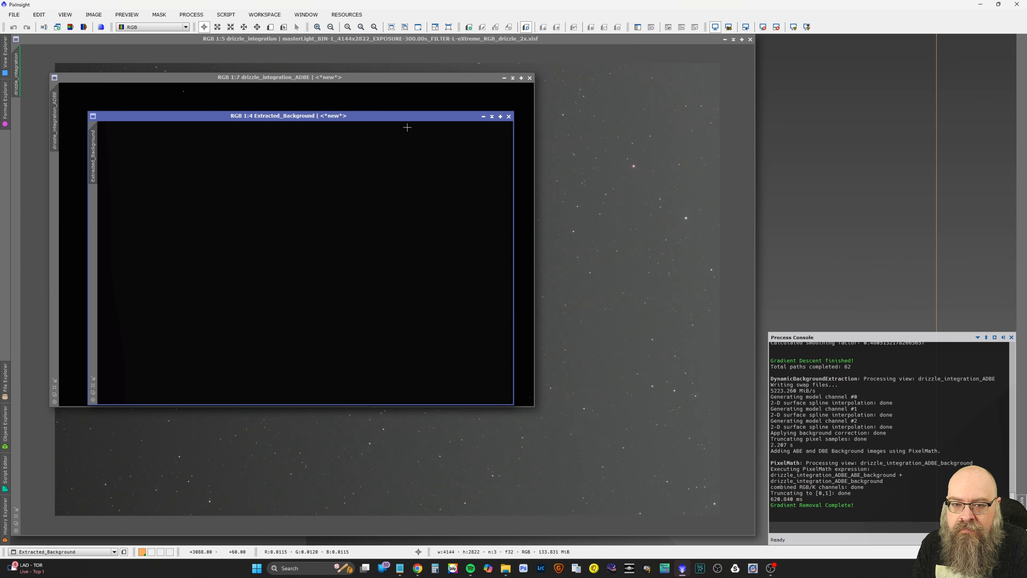
Auto-stretch the Extracted_Background image to examine the removed gradient, and close it
left_click_drag(412, 118, 508, 141)
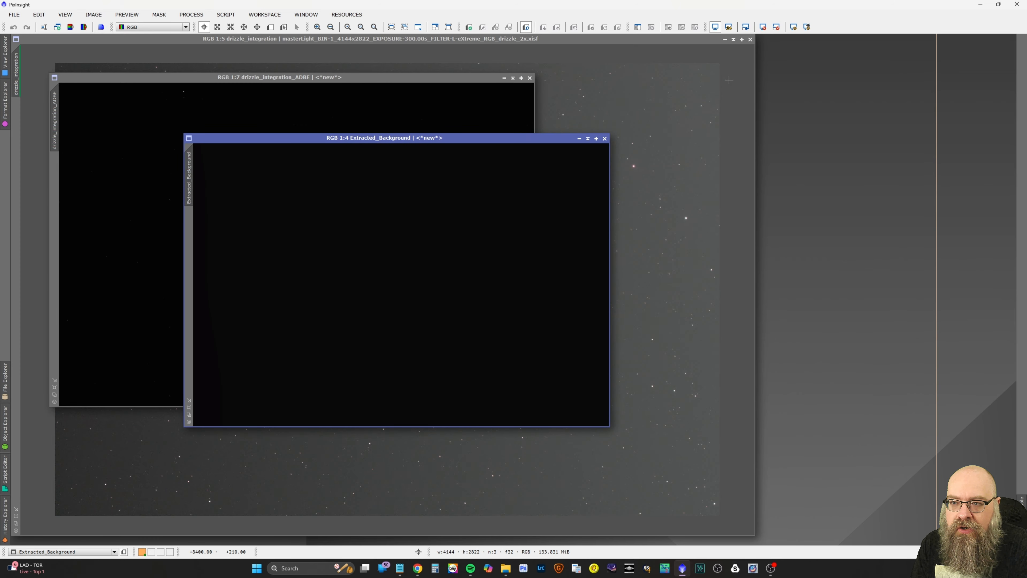
left_click(793, 27)
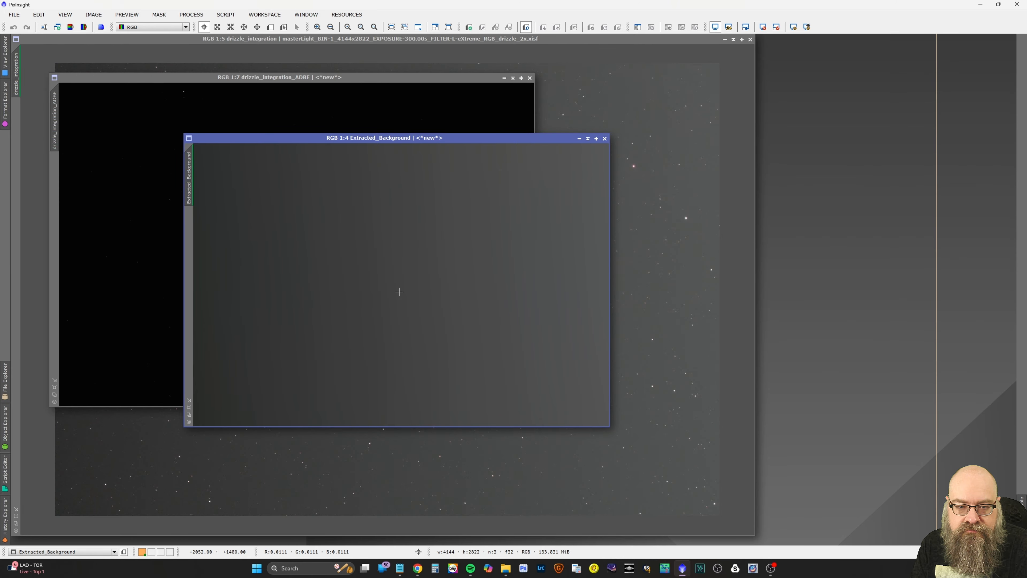
left_click(603, 139)
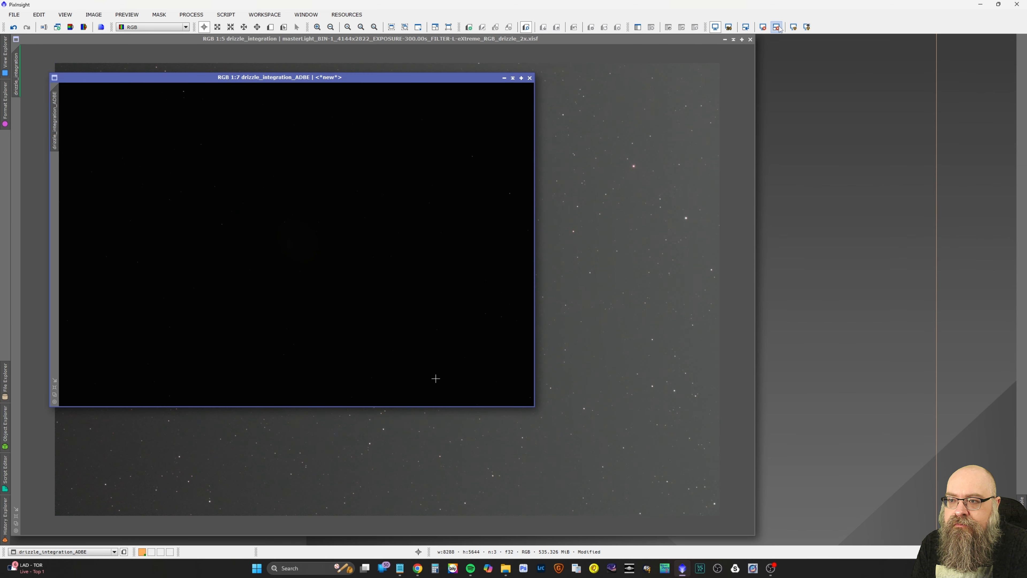
Auto-stretch the drizzle_integration_ADBE image, and iconize the original drizzle_integration image in a workspace corner
left_click(792, 27)
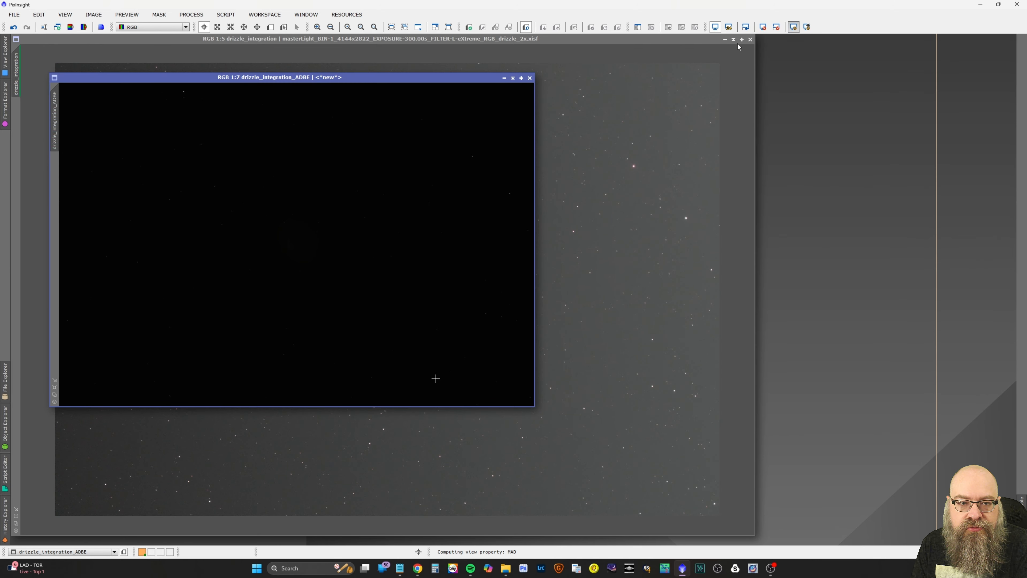
left_click_drag(499, 83, 590, 128)
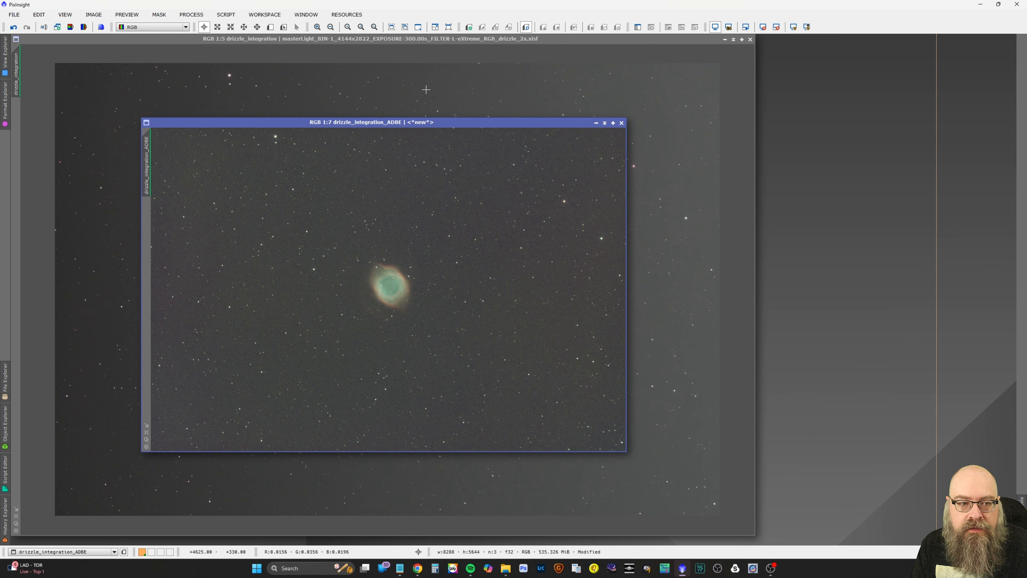
left_click(729, 26)
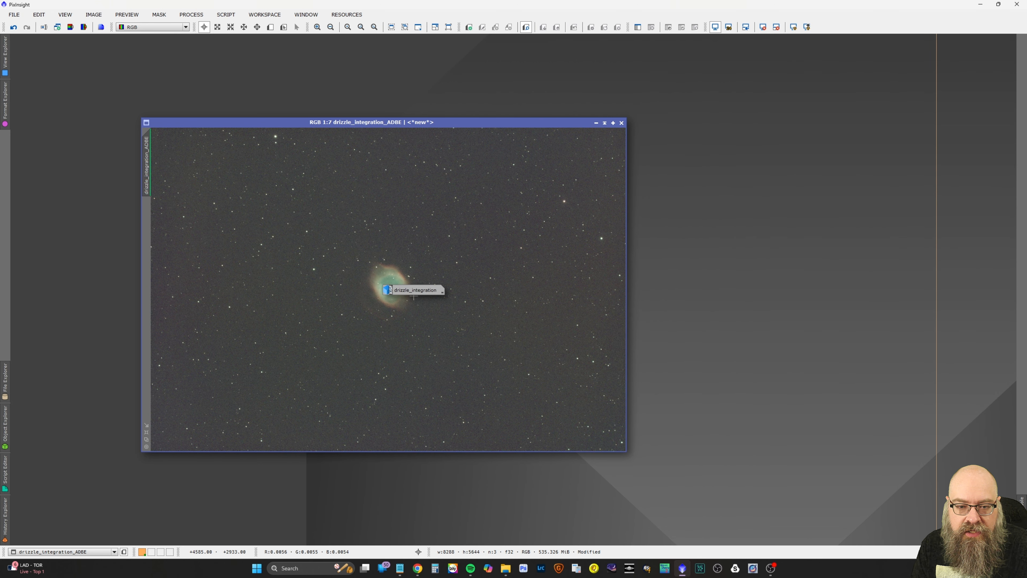
left_click_drag(413, 297, 45, 544)
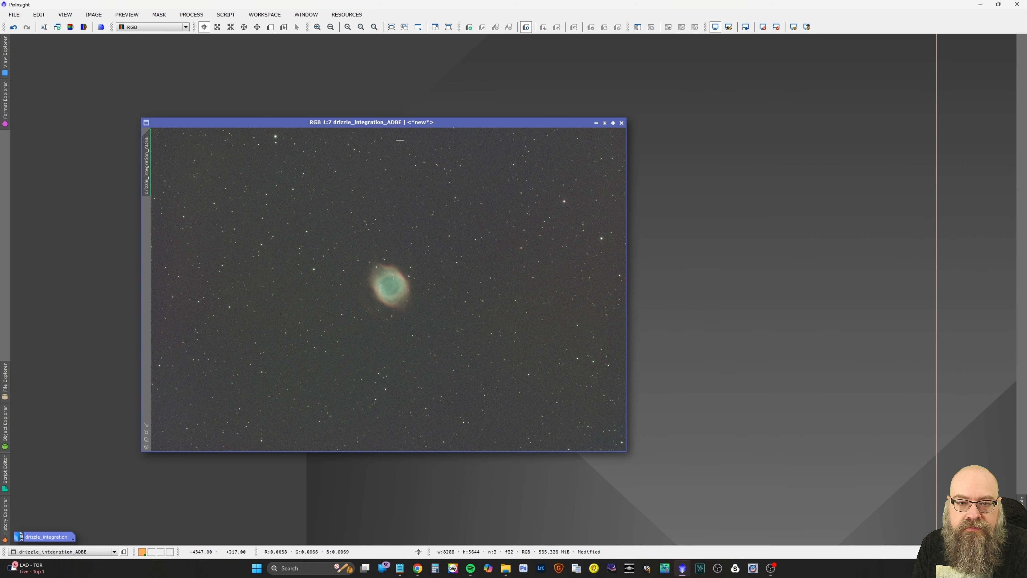
Move the drizzle_integration_ADBE window to the workspace corner and enlarge it to cover most of the workspace
left_click_drag(402, 124, 272, 42)
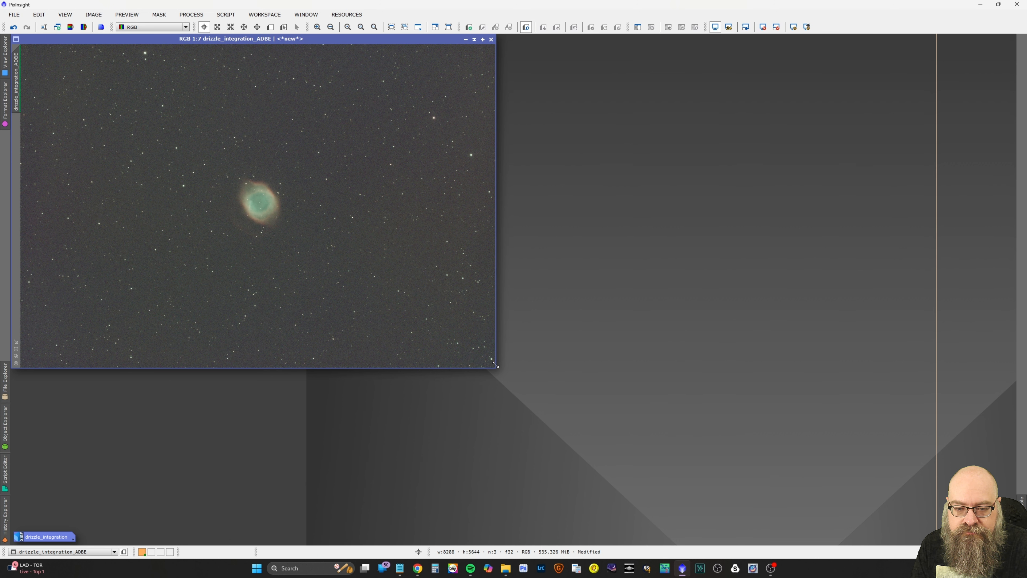
left_click_drag(496, 365, 751, 518)
scroll(579, 411, "up", 1)
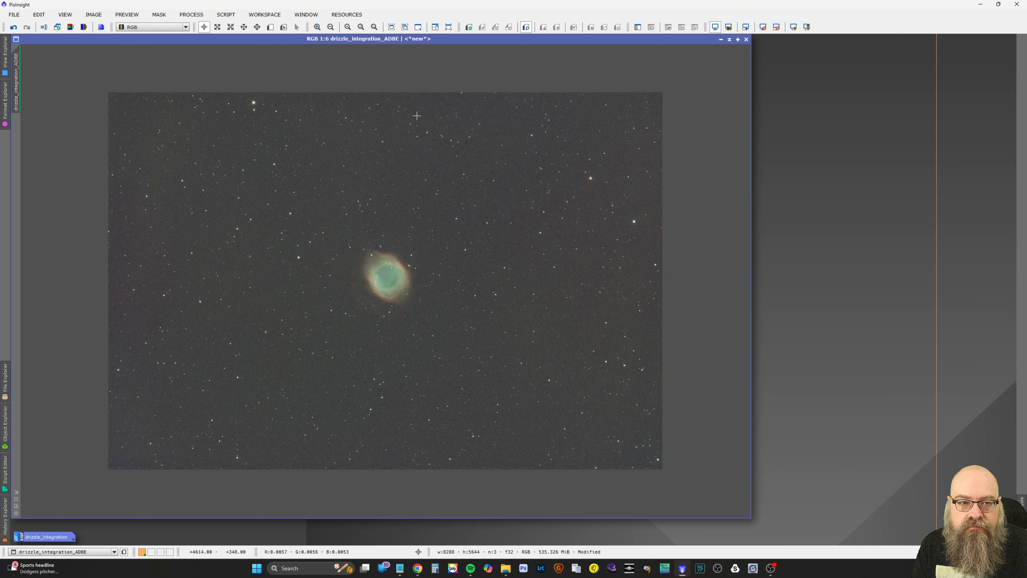
Start the Automatic DBE script on drizzle_integration_ADBE and set its correction type to Division
left_click(202, 15)
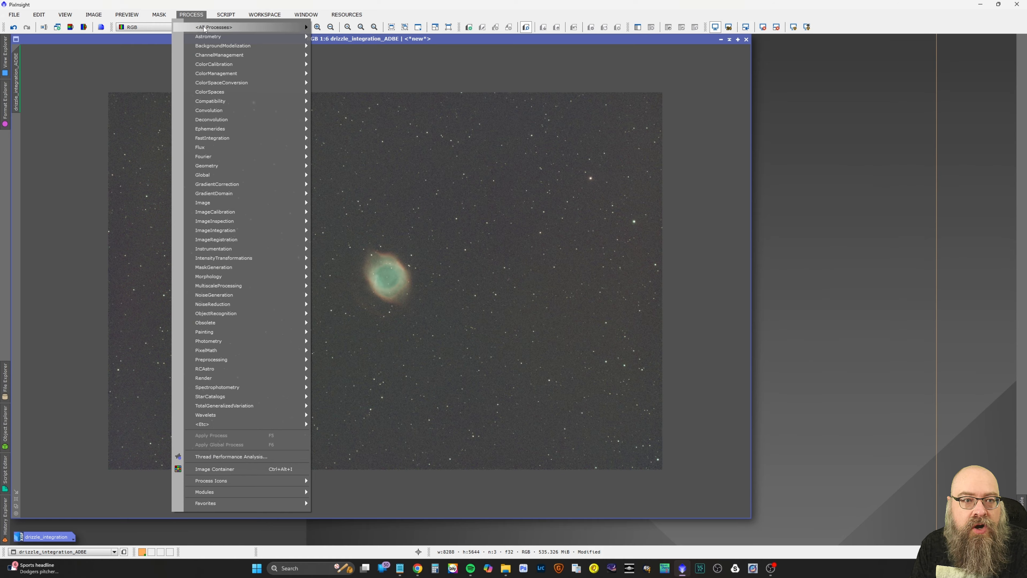
mouse_move(225, 14)
mouse_move(280, 157)
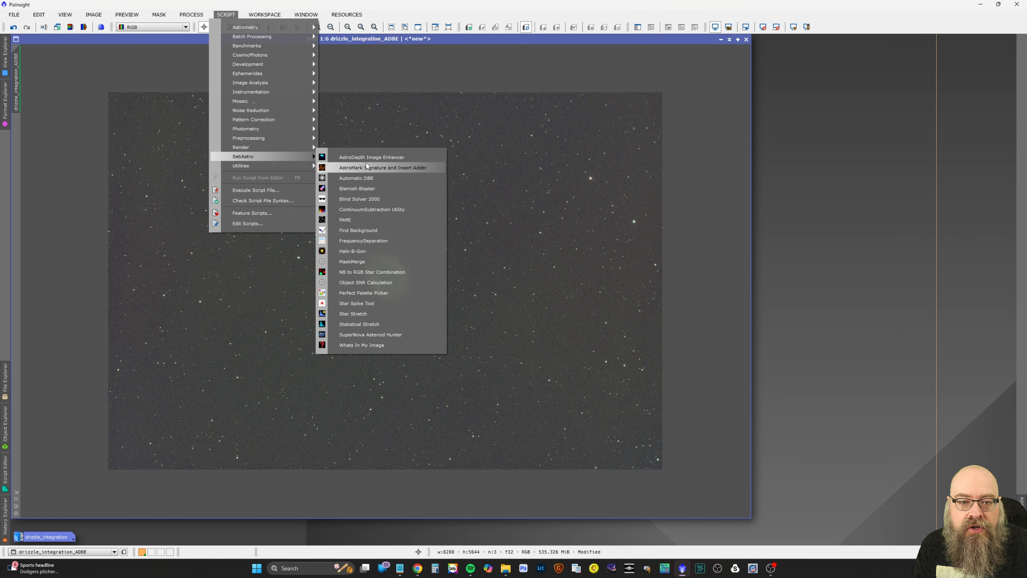
left_click(374, 182)
left_click(342, 342)
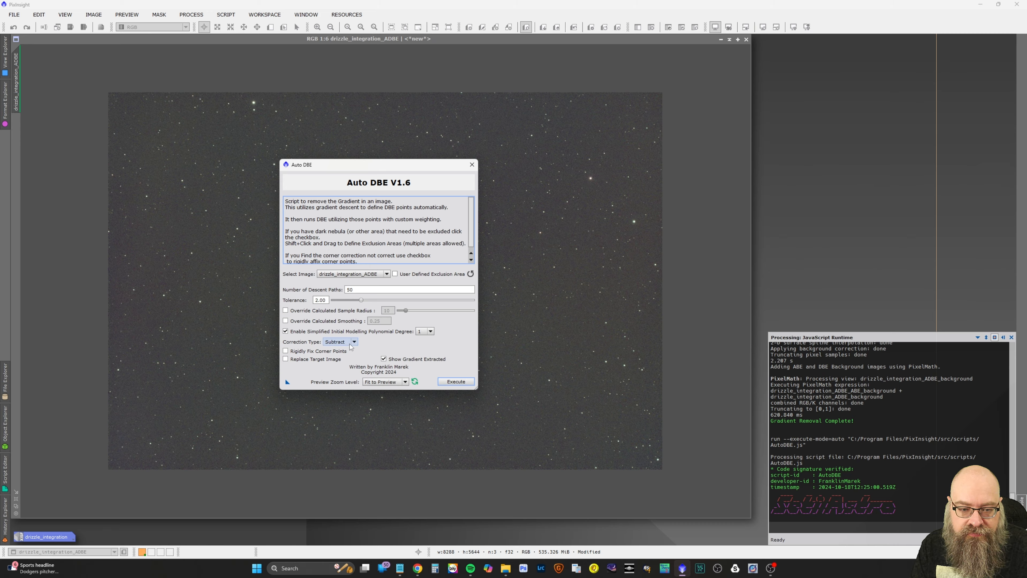
left_click(352, 356)
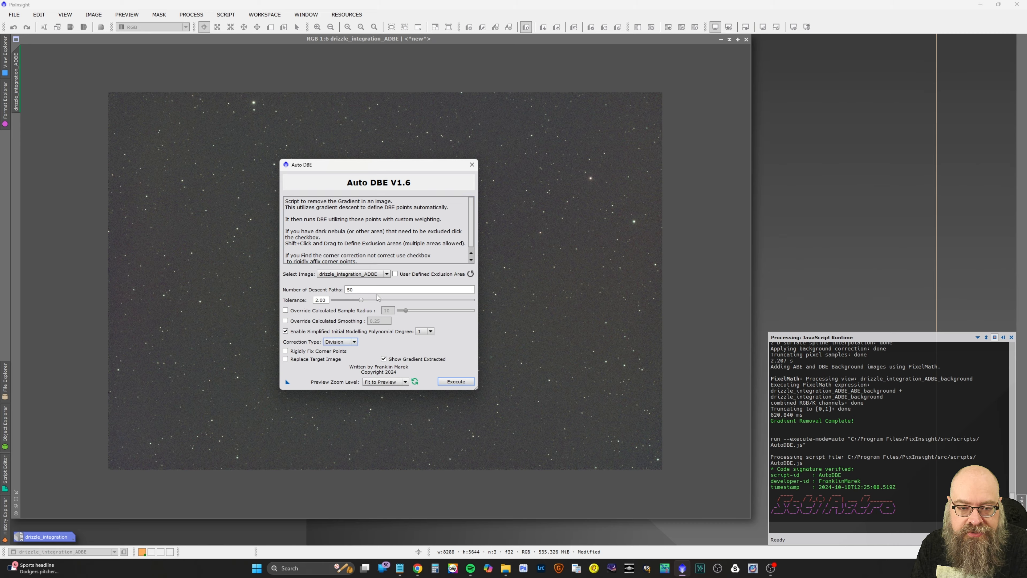
Draw a user-defined exclusion area around the nebula in Auto DBE and execute the second gradient removal
left_click(413, 276)
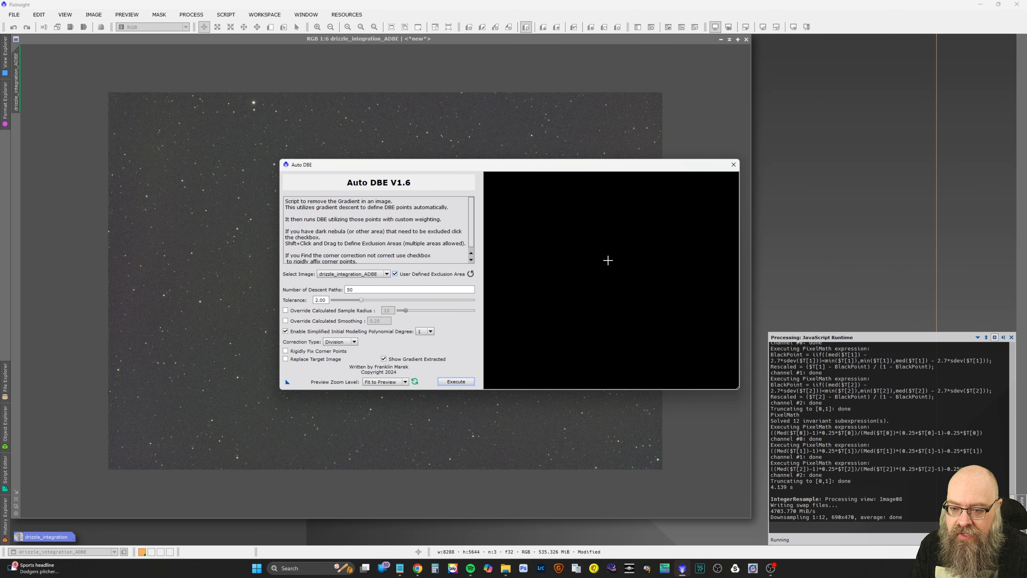
left_click_drag(598, 238, 656, 296)
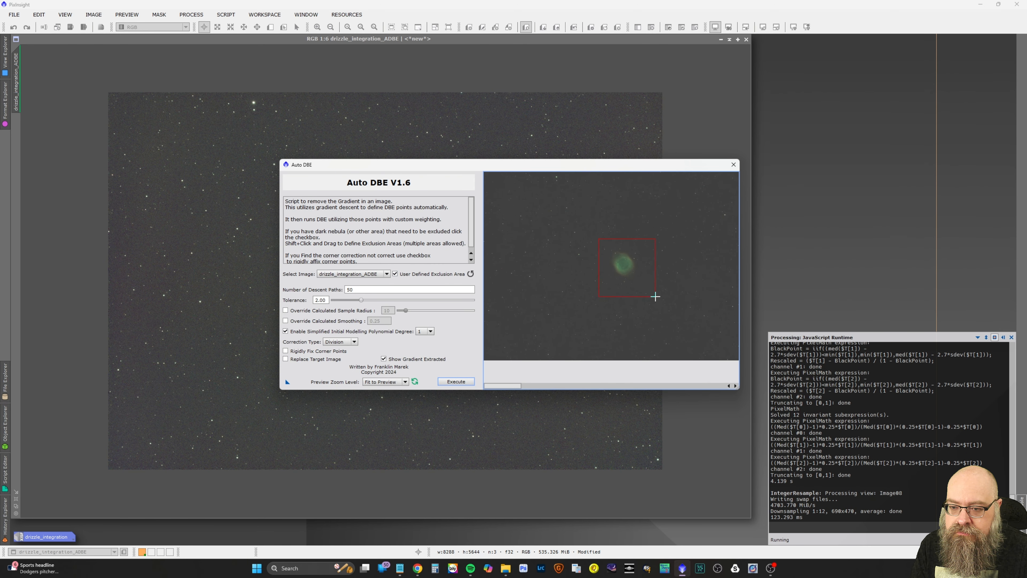
left_click(456, 382)
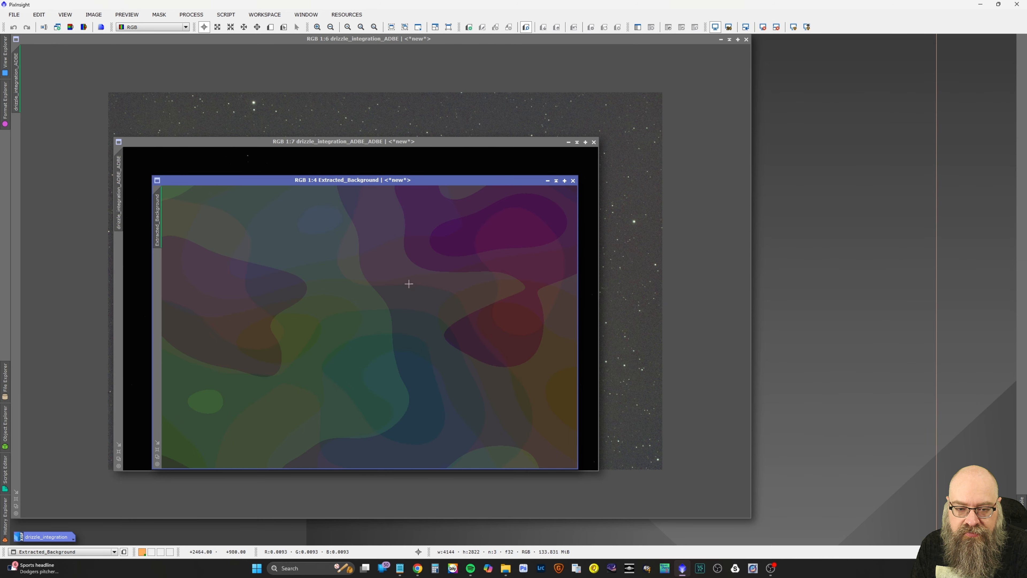
Close the second extracted background and auto-stretch the drizzle_integration_ADBE_ADBE image
left_click(573, 181)
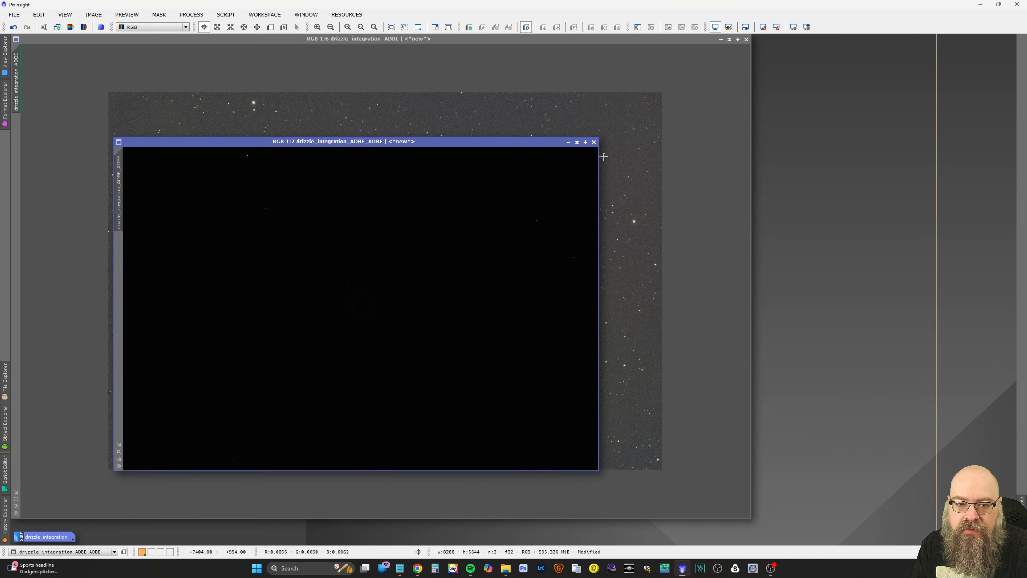
left_click(793, 27)
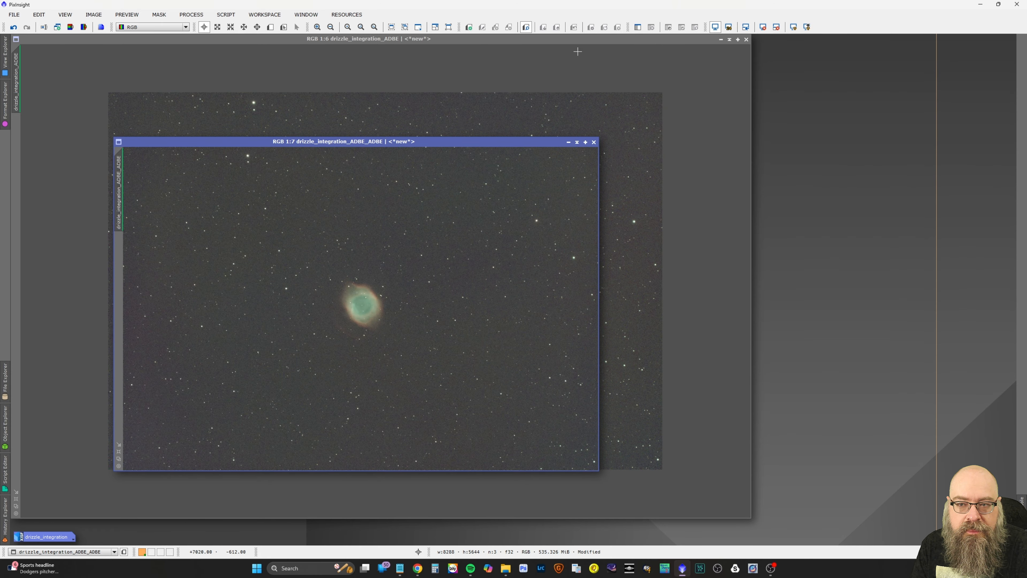
Close drizzle_integration_ADBE without saving, and enlarge the drizzle_integration_ADBE_ADBE window in the workspace corner
left_click(746, 40)
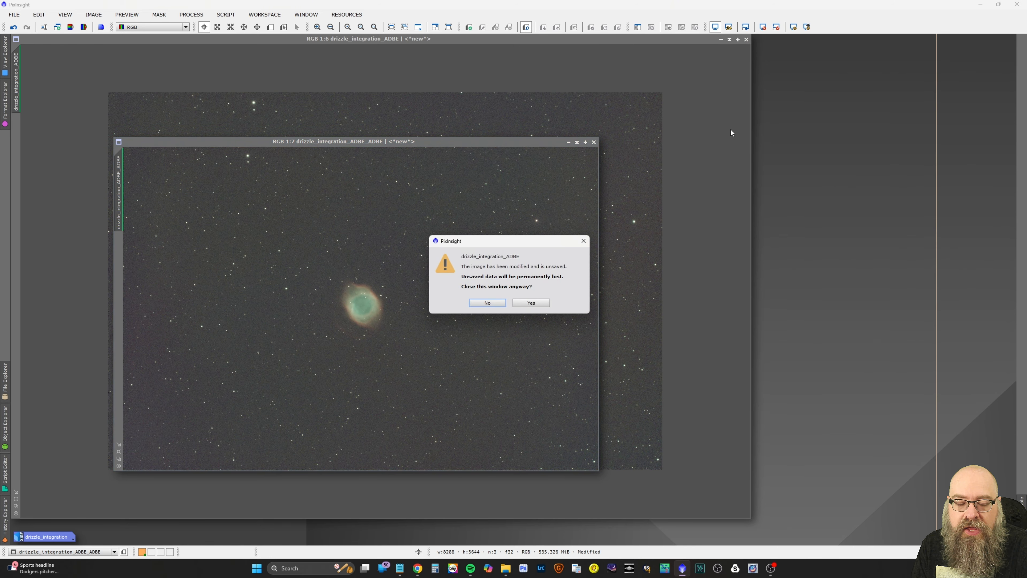
left_click(528, 305)
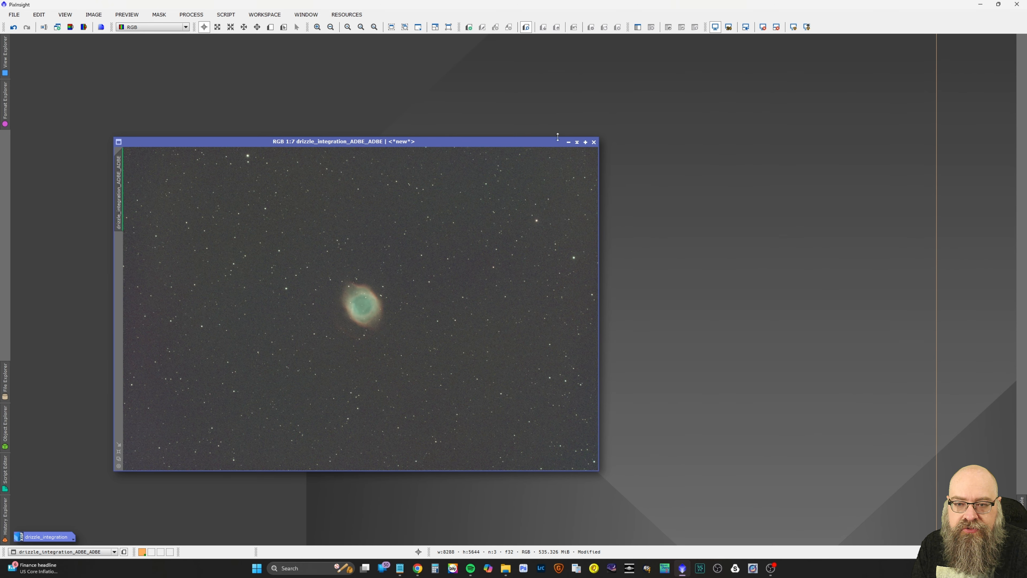
left_click_drag(551, 141, 436, 39)
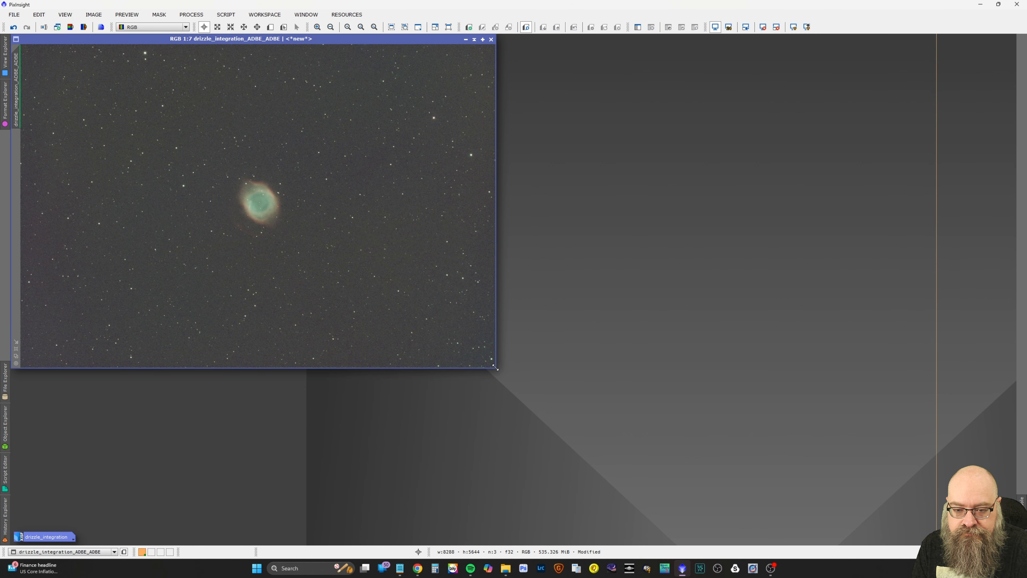
left_click_drag(497, 370, 886, 526)
scroll(379, 101, "up", 2)
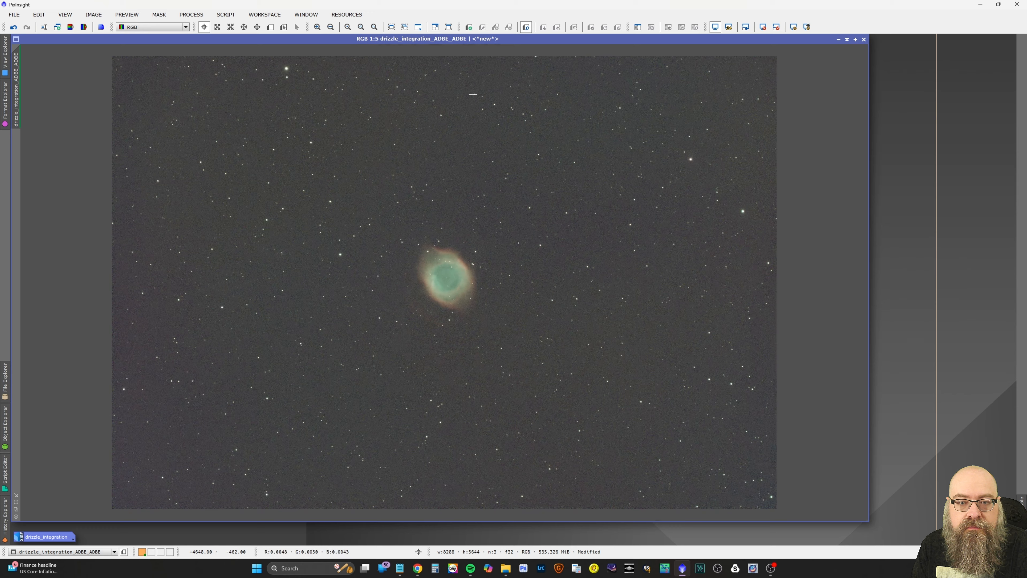
Rename the drizzle_integration_ADBE_ADBE image as HN
double_click(17, 78)
type("HN")
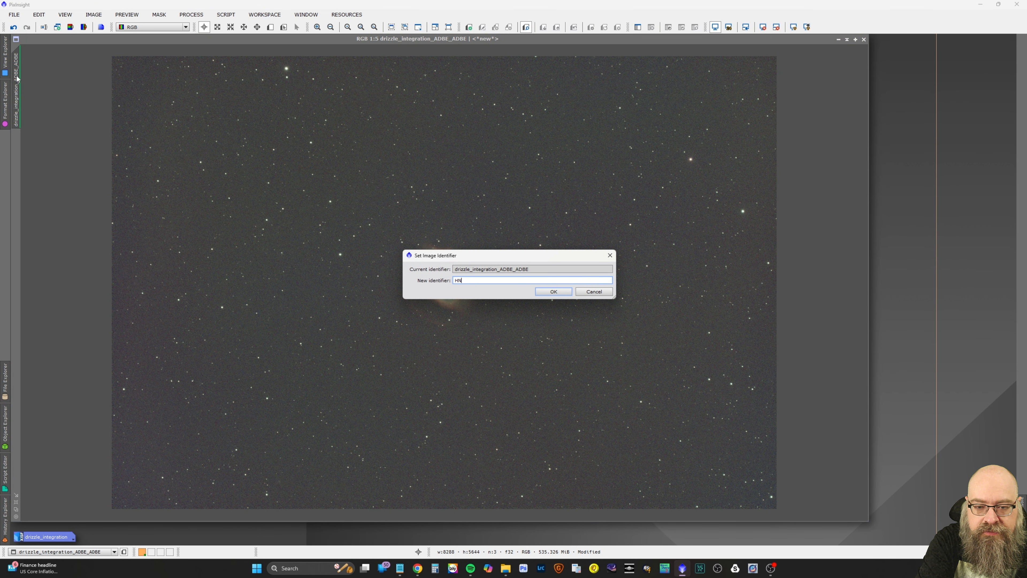
key("Return")
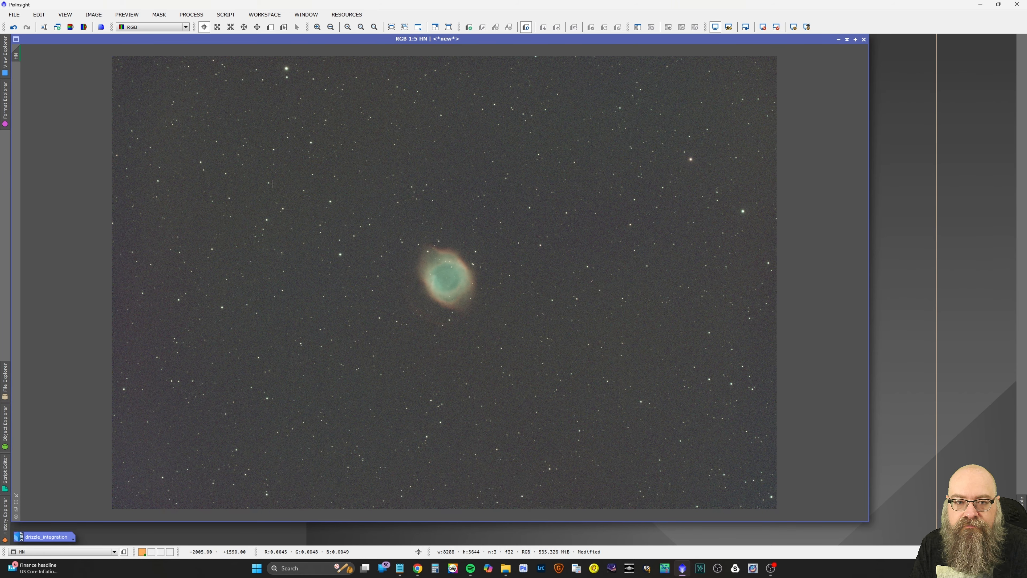
Open the BlurXTerminator process for the HN image
left_click(191, 15)
mouse_move(201, 28)
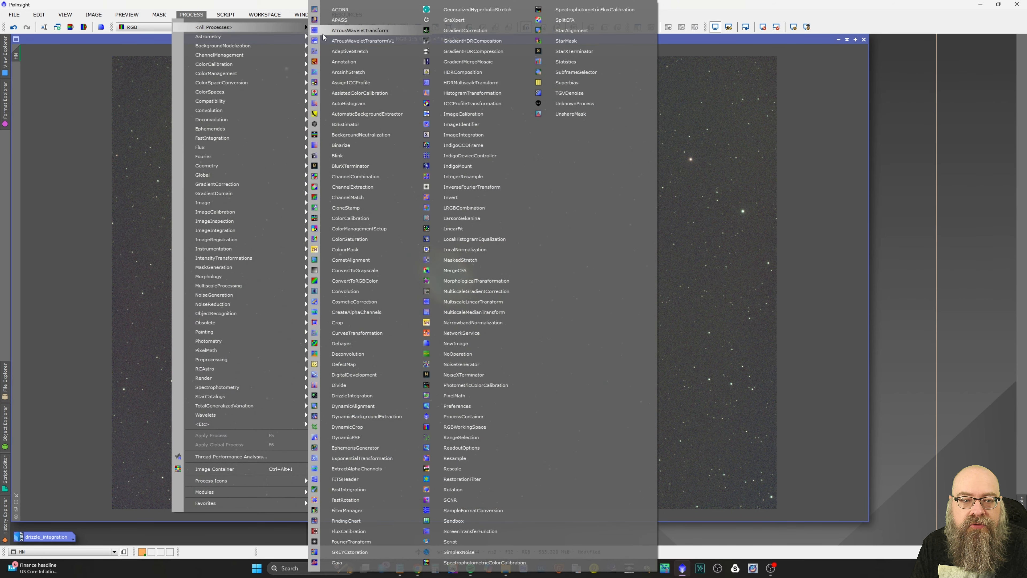
left_click(376, 165)
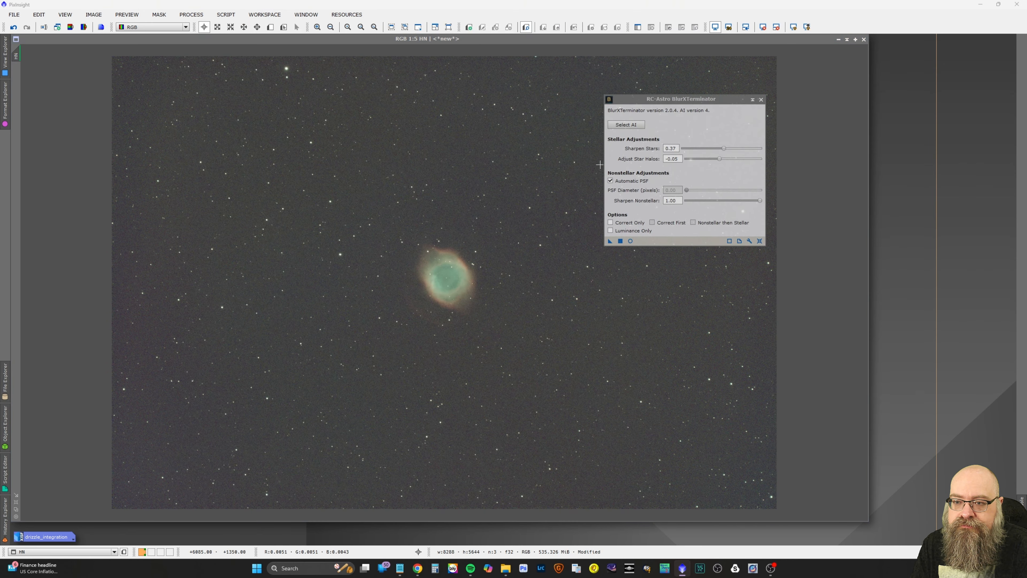
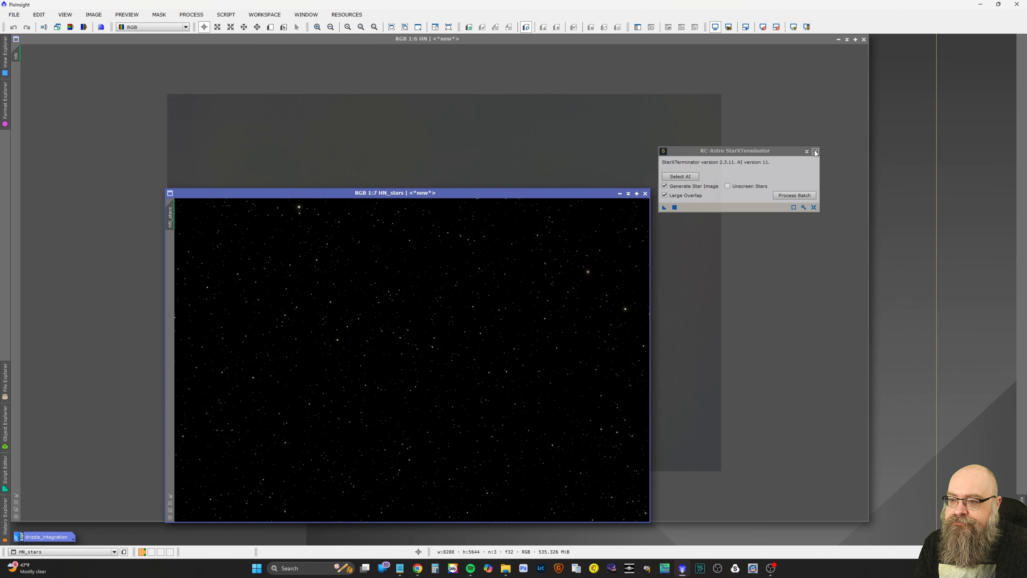
Close StarXTerminator, and enlarge the HN_stars window in the workspace corner until it covers the starless HN image
left_click(814, 151)
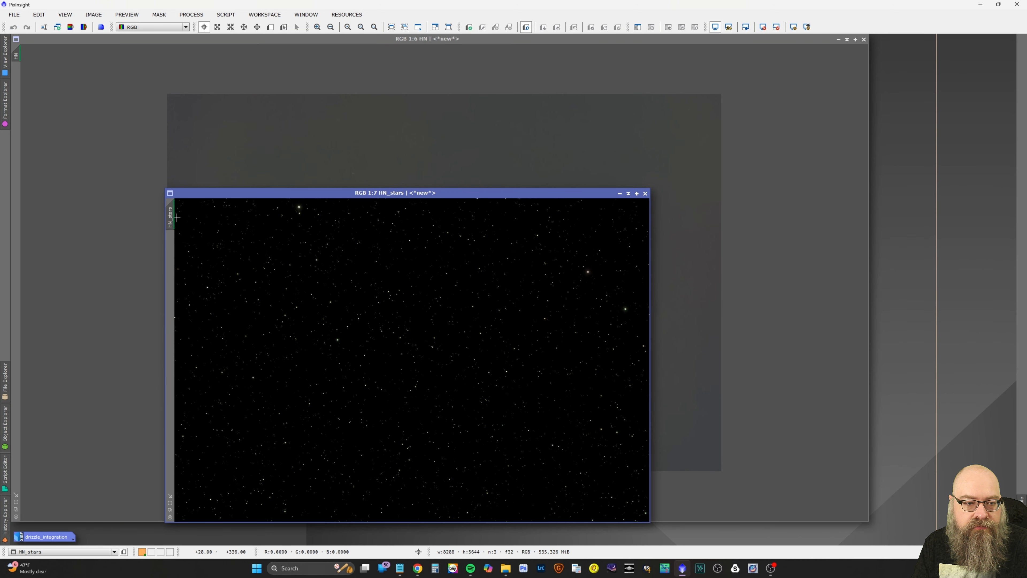
left_click_drag(230, 194, 516, 159)
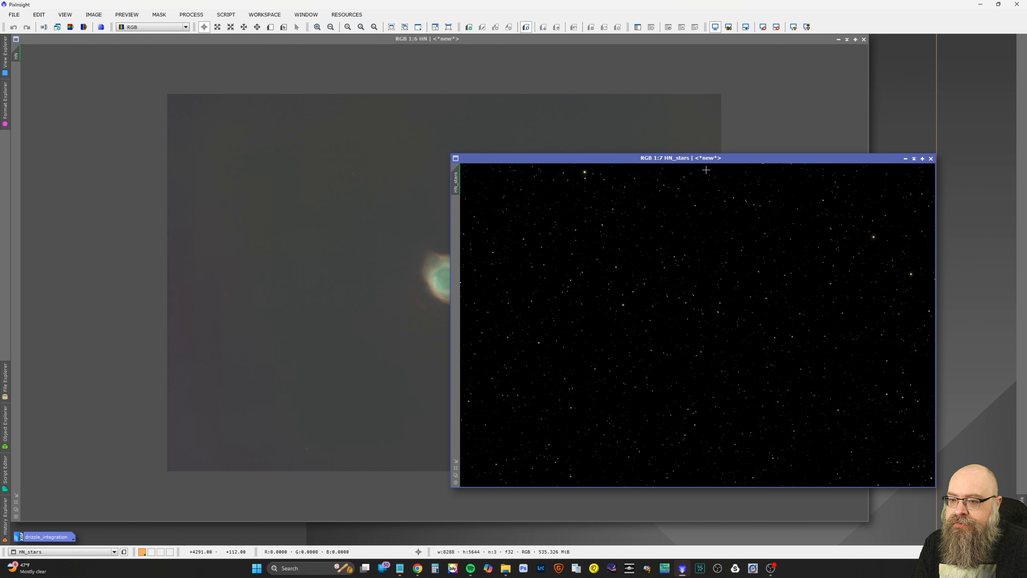
left_click_drag(708, 159, 270, 42)
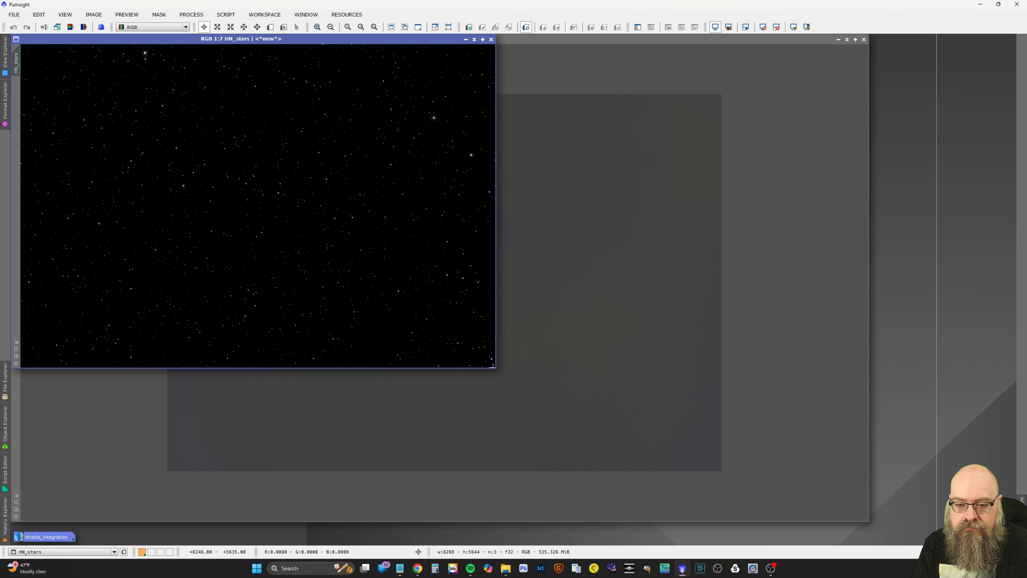
left_click_drag(492, 365, 867, 520)
scroll(582, 351, "up", 2)
scroll(583, 351, "down", 1)
scroll(582, 351, "up", 1)
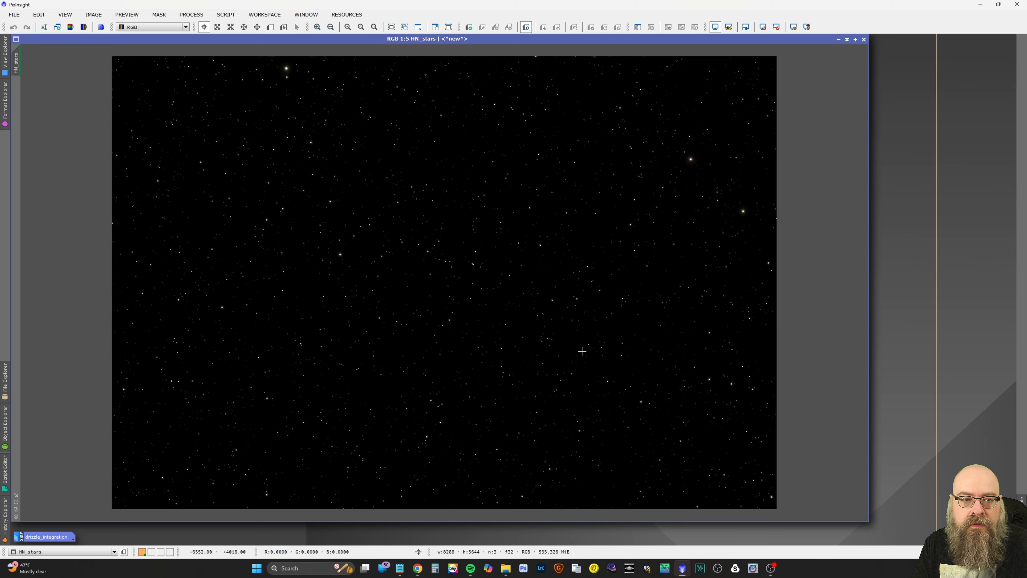
Start the Star Stretch script on HN_stars with an enlarged live preview at 1:1 zoom
left_click(225, 15)
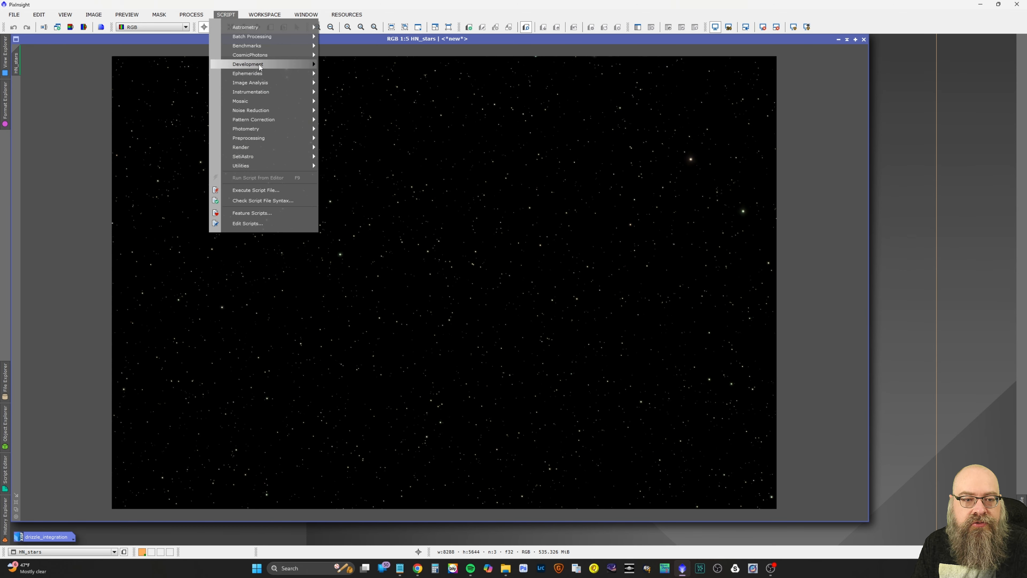
mouse_move(266, 154)
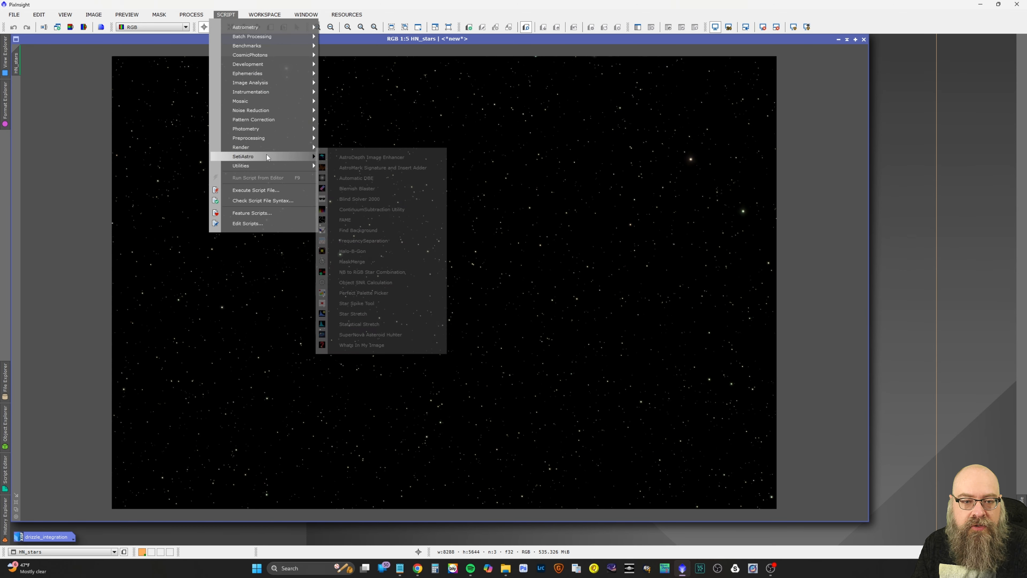
left_click(401, 314)
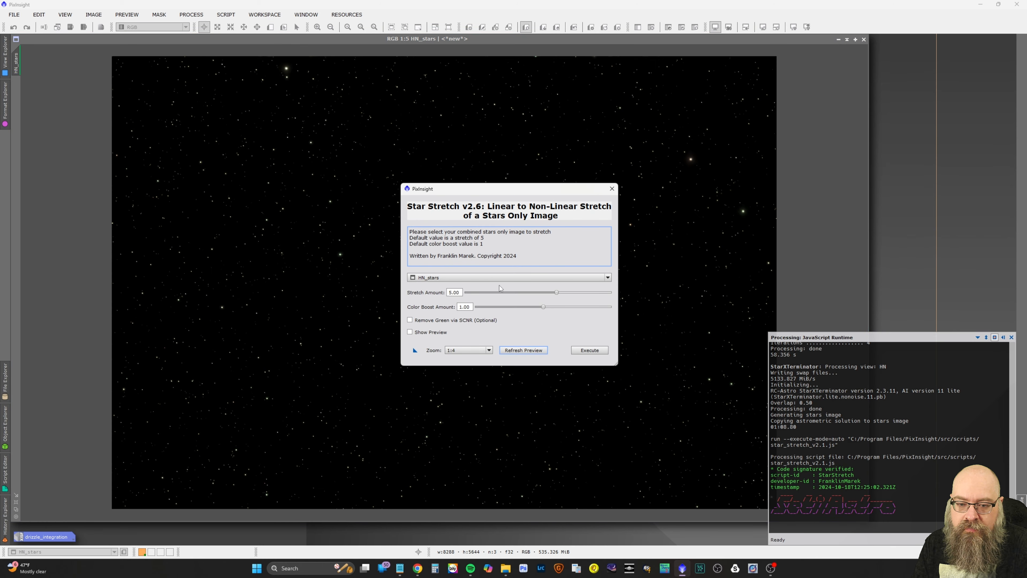
left_click(444, 332)
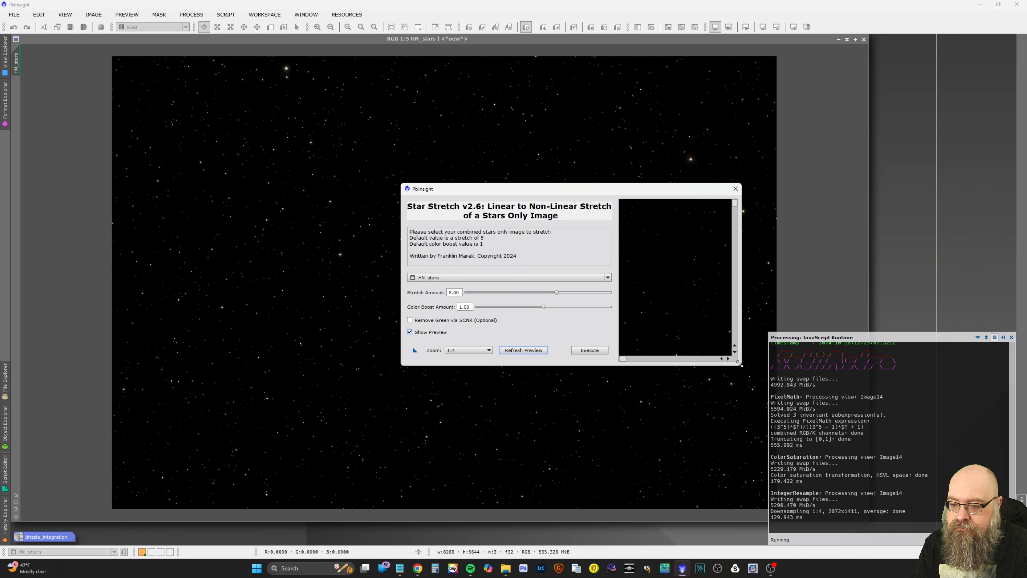
left_click_drag(740, 364, 1023, 500)
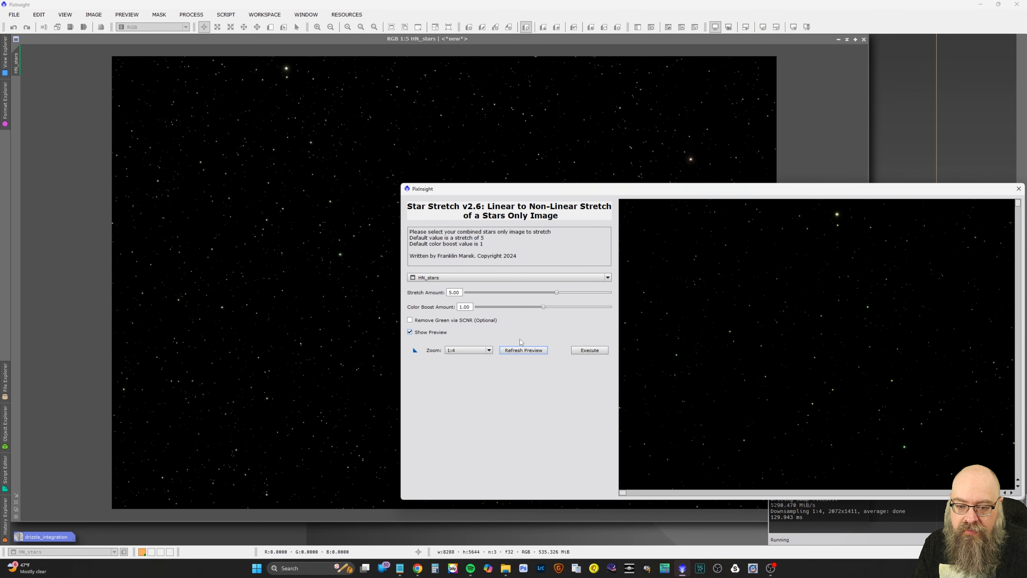
left_click(485, 350)
left_click(484, 357)
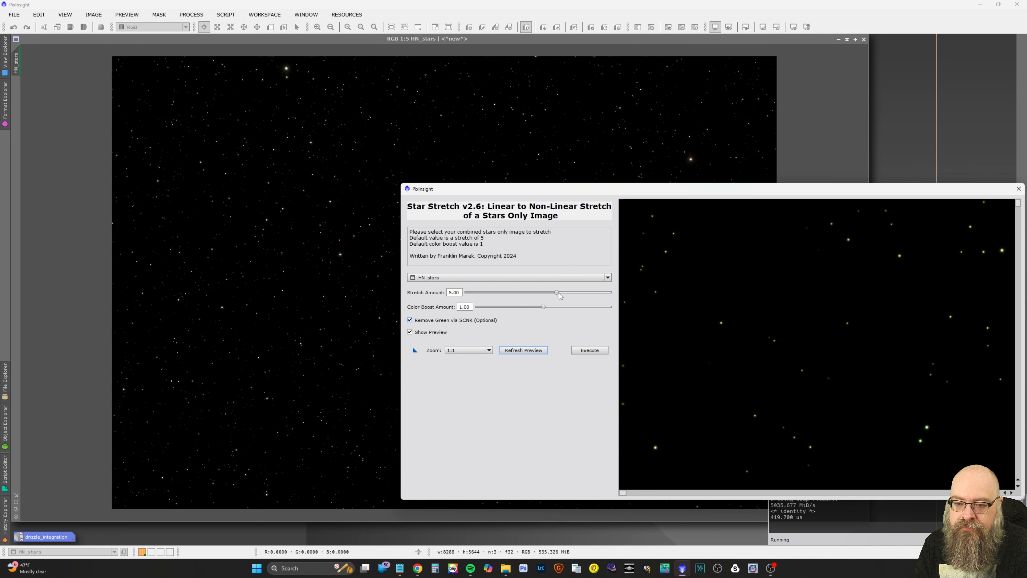
Set the stretch amount to 5.92 and color boost to 1.10 with green removal enabled, and refresh the star preview
left_click_drag(560, 293, 574, 294)
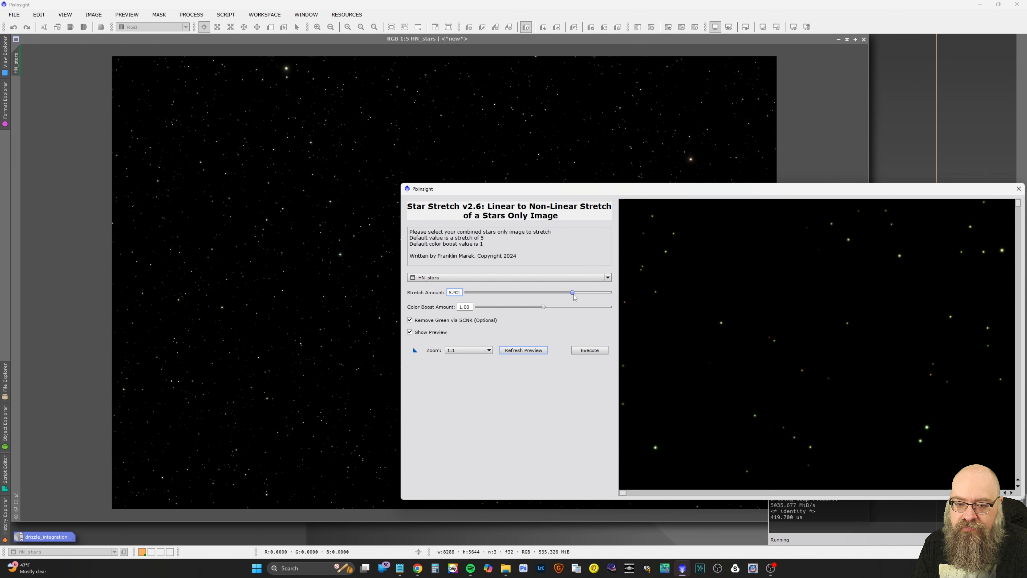
left_click(542, 308)
left_click(550, 307)
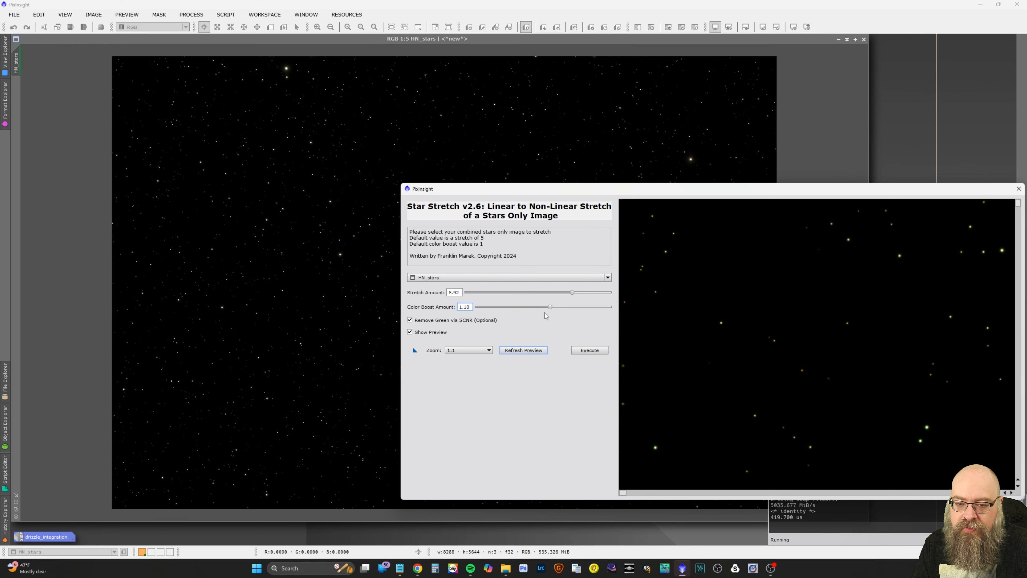
left_click(541, 354)
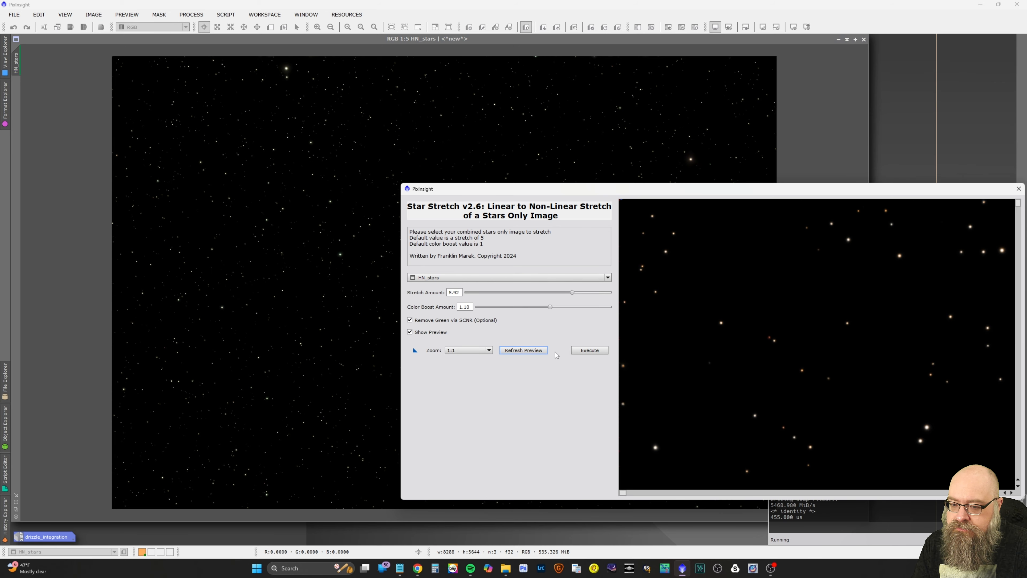
Inspect other stars in the preview, refresh it at 1:4 zoom, and execute the star stretch on HN_stars
left_click_drag(755, 390, 623, 308)
left_click_drag(817, 390, 730, 320)
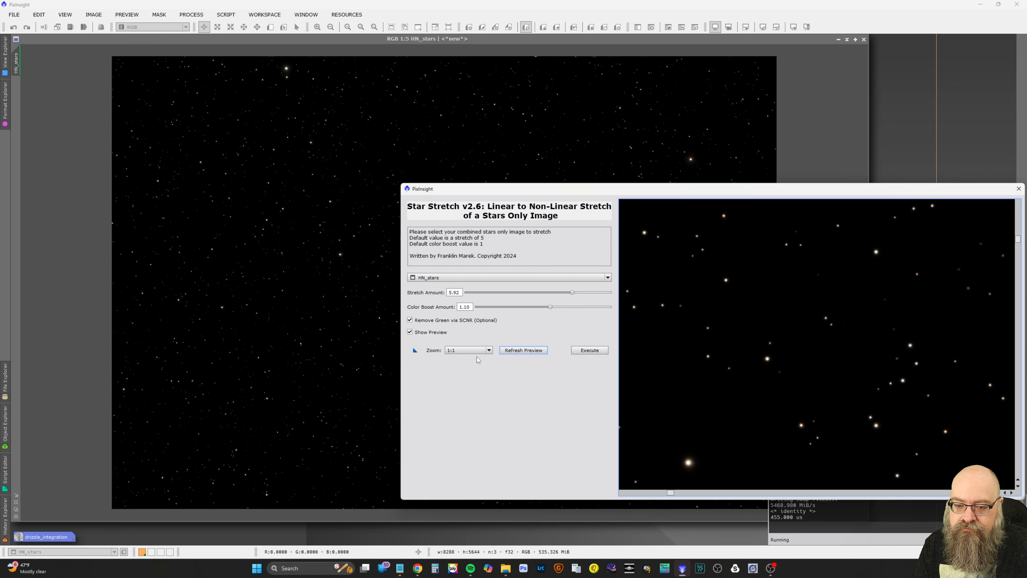
left_click(489, 350)
left_click(476, 375)
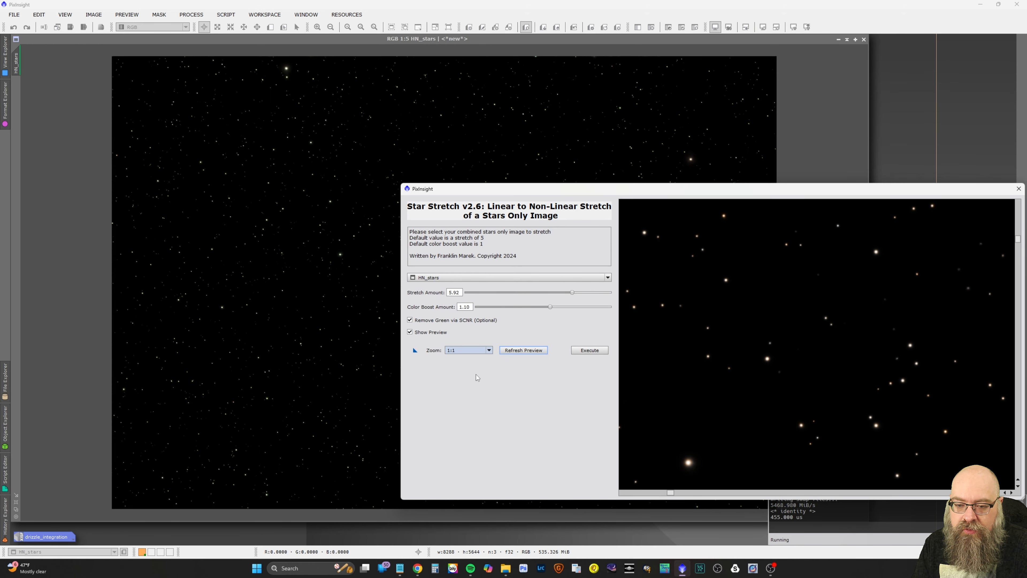
left_click(519, 351)
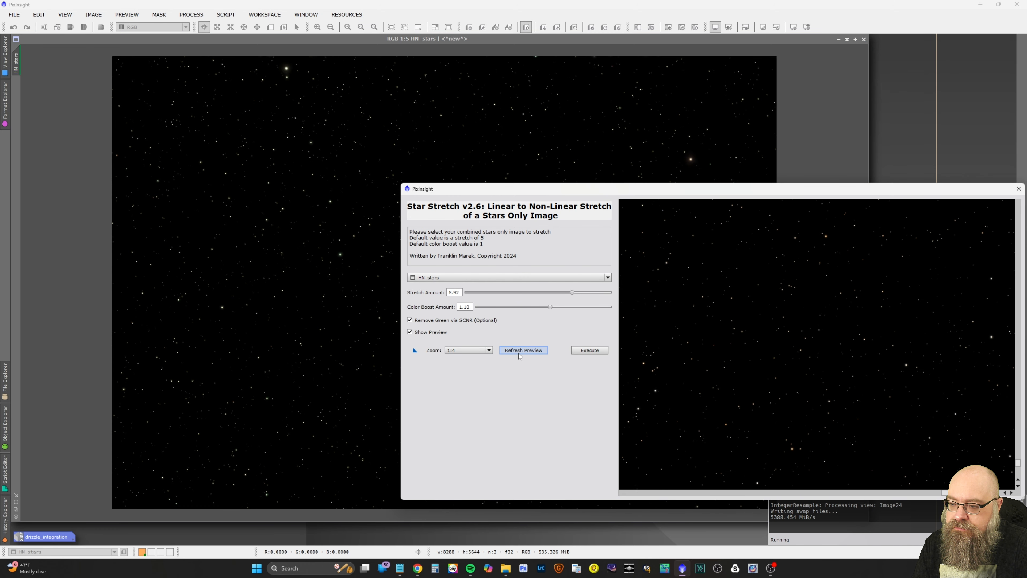
left_click(589, 349)
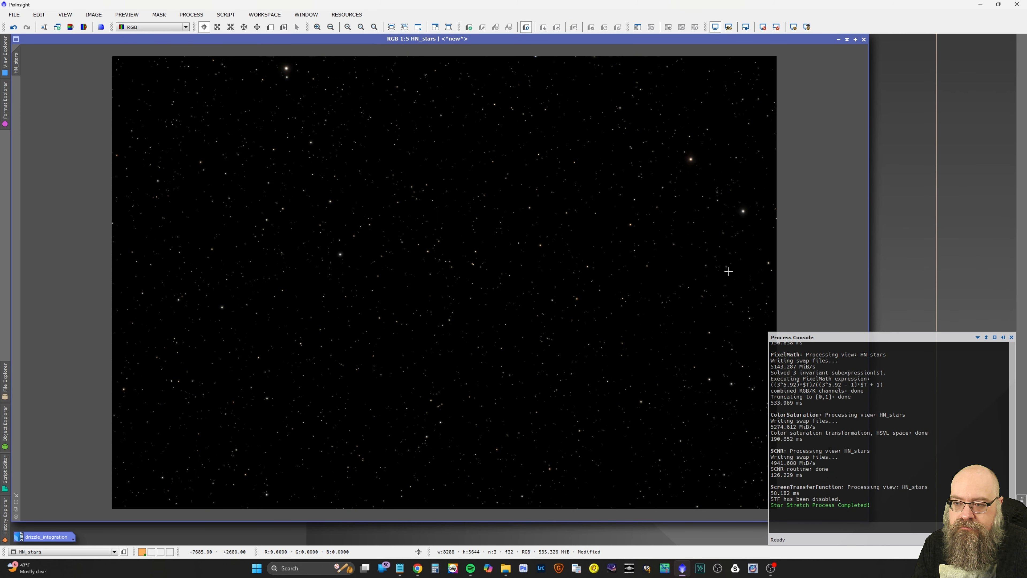
Minimize HN_stars and park its icon in the empty workspace beside the HN window
left_click(838, 40)
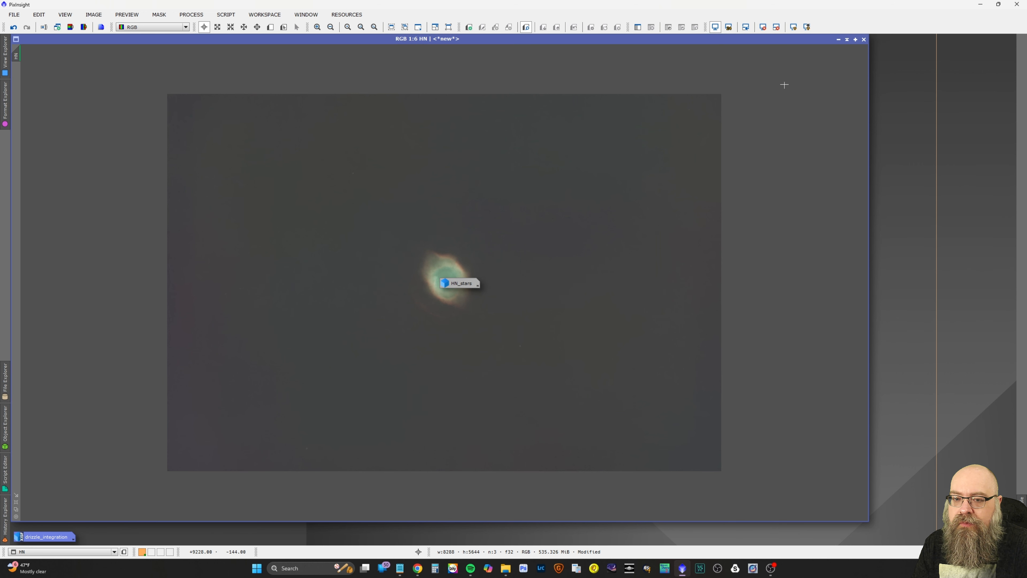
left_click_drag(460, 285, 961, 48)
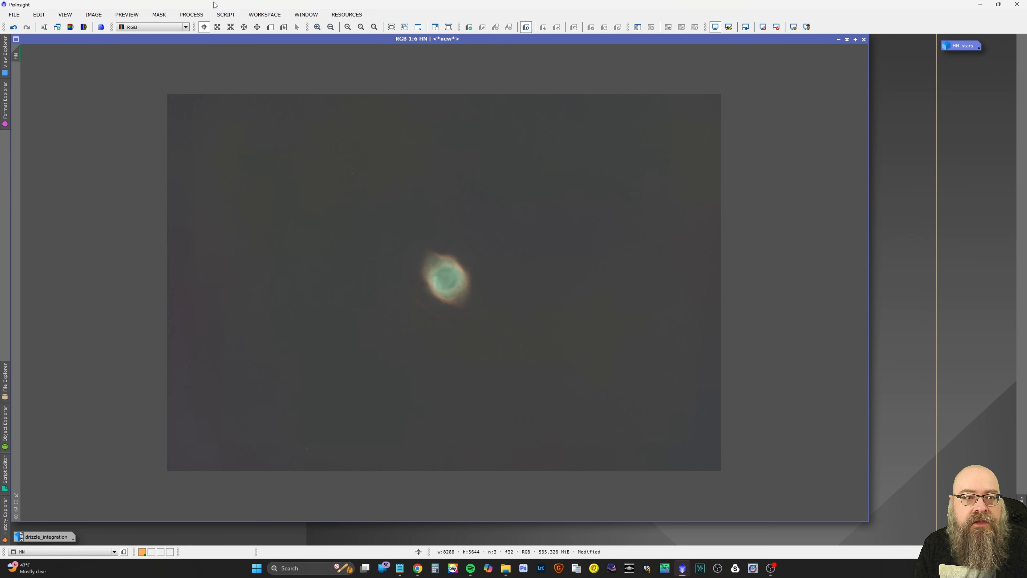
Apply GraXpert background extraction to the starless HN image using Division correction, smoothing 1.0 and the background shown
left_click(199, 15)
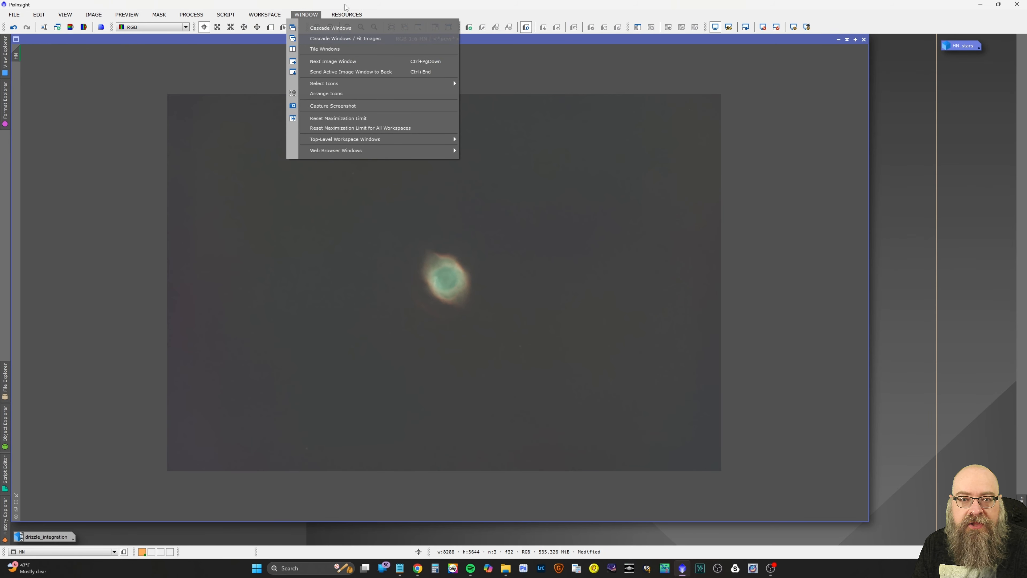
mouse_move(267, 10)
mouse_move(191, 15)
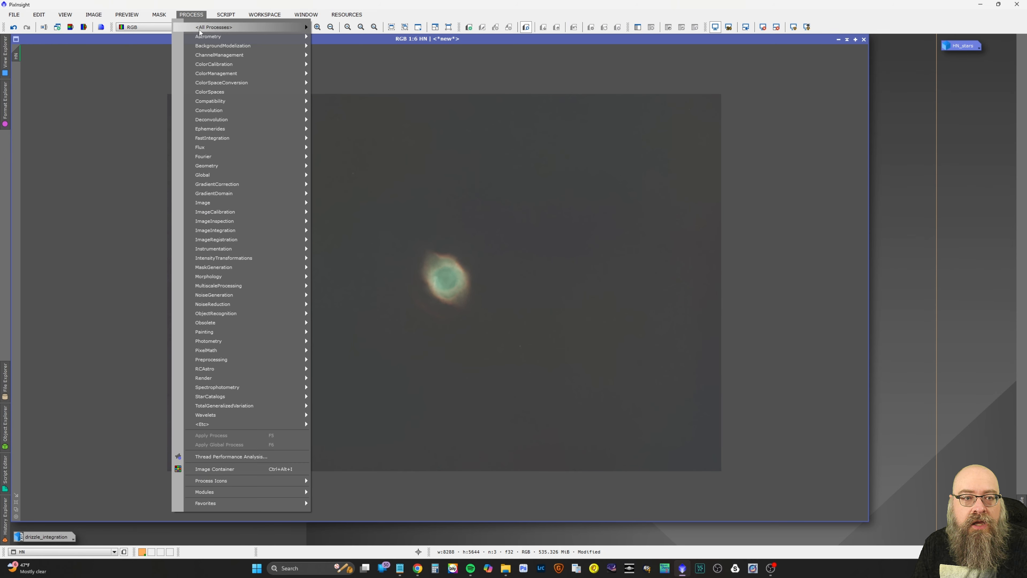
mouse_move(214, 27)
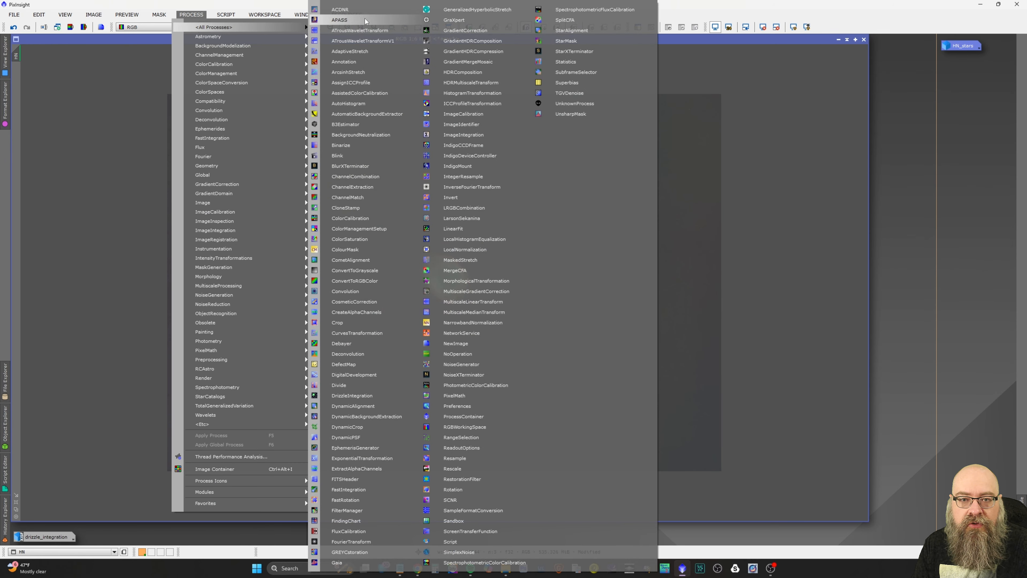
left_click(446, 23)
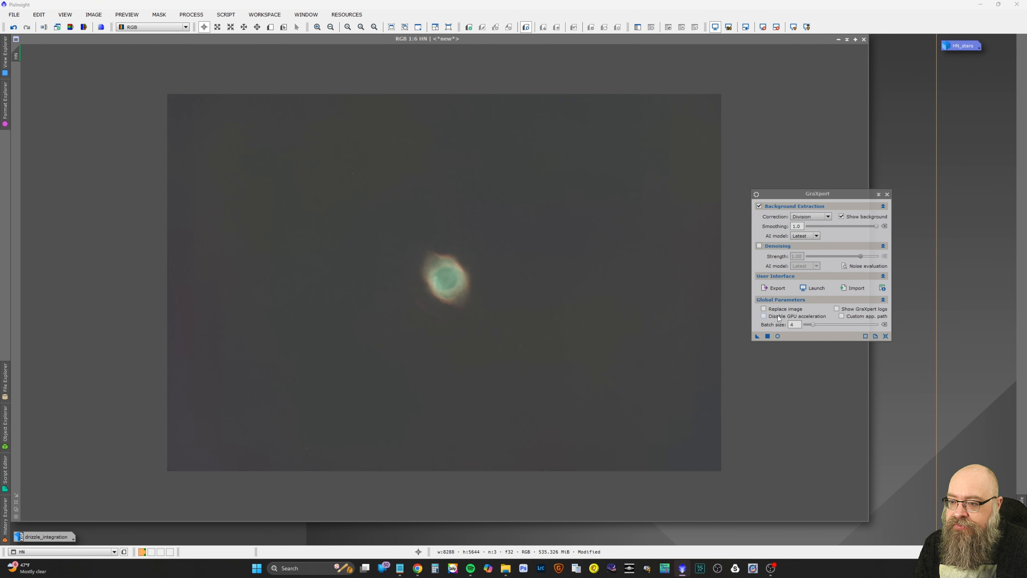
left_click_drag(758, 336, 524, 345)
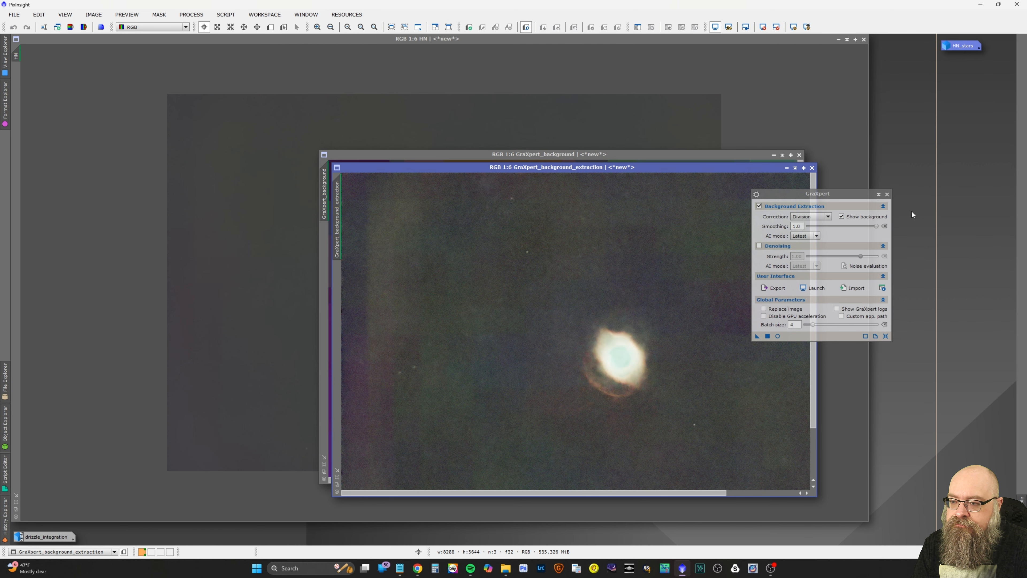
Close the GraXpert process and the extracted GraXpert_background image
left_click(887, 195)
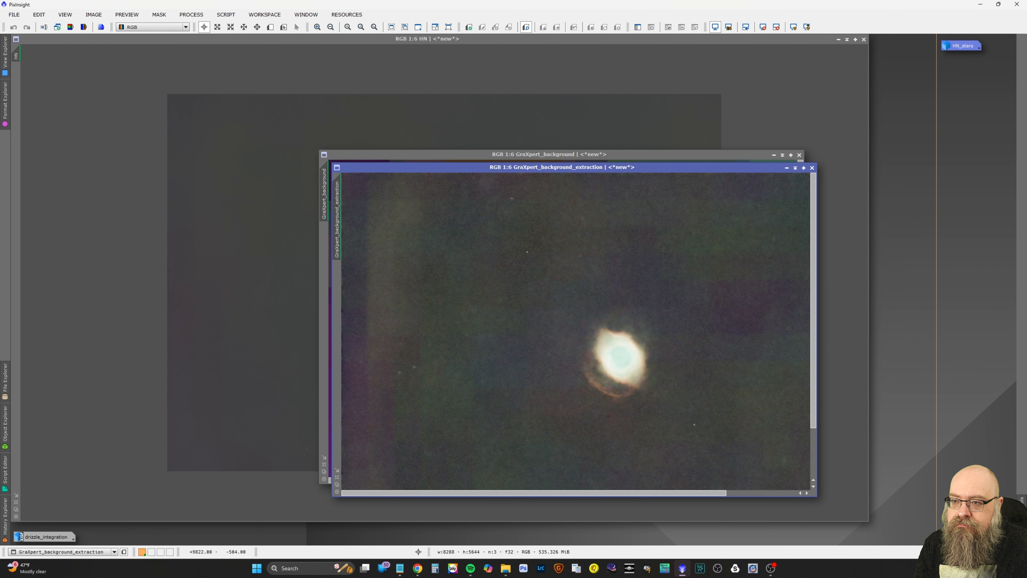
left_click(775, 27)
left_click(792, 28)
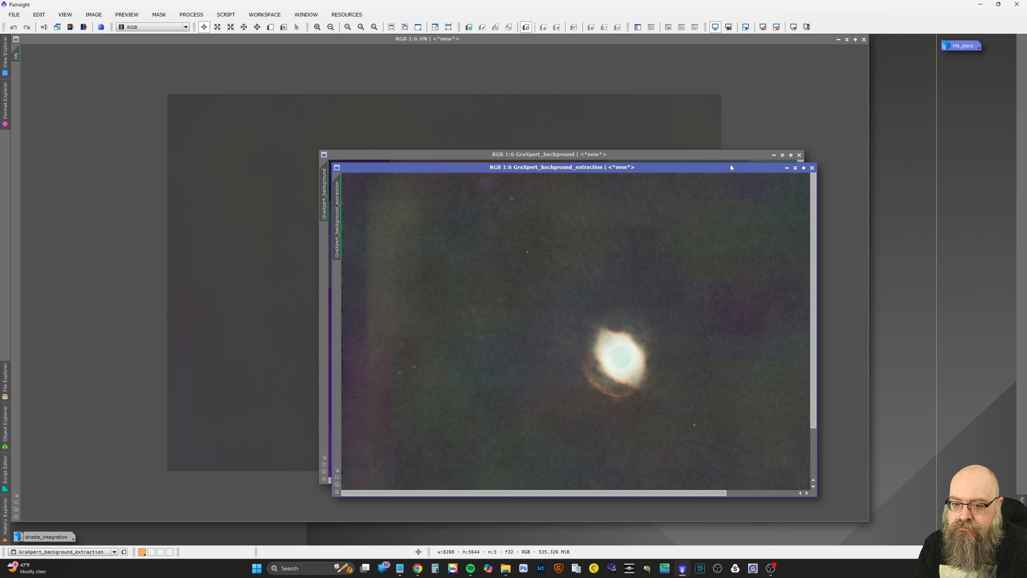
left_click(683, 154)
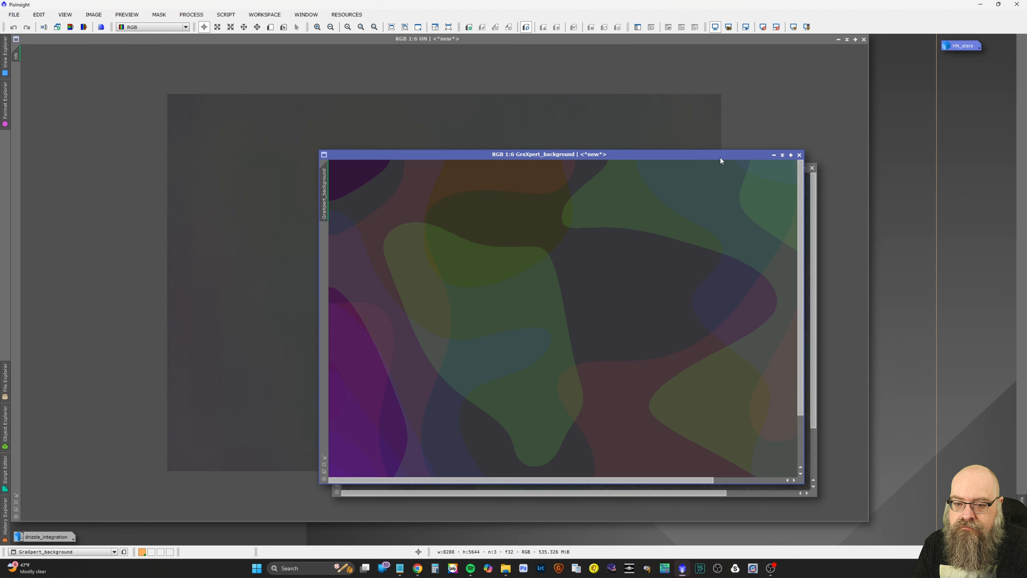
left_click(795, 156)
Move the GraXpert_background_extraction window to the workspace corner and enlarge it to show the whole image
left_click_drag(576, 168, 255, 40)
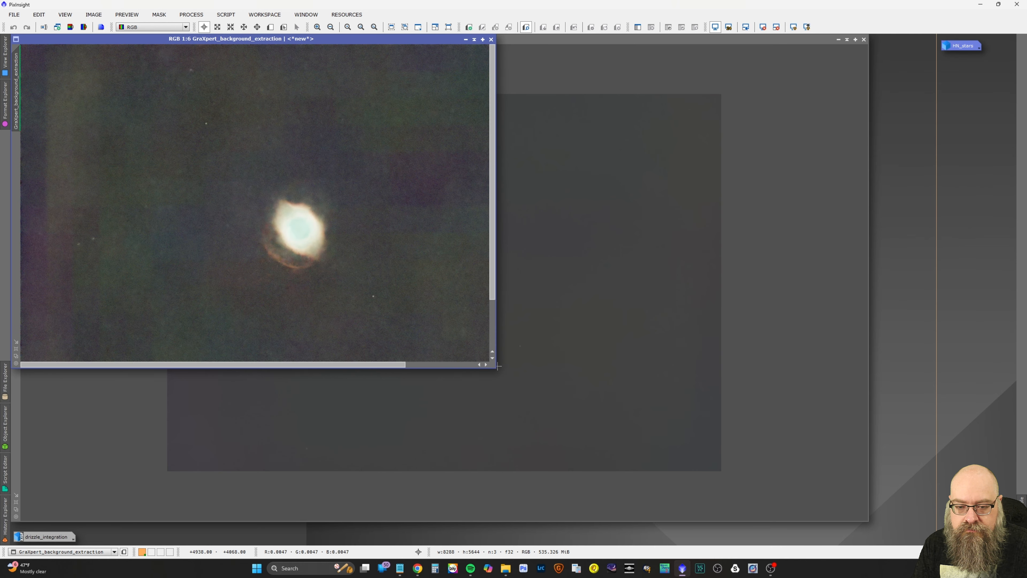
left_click_drag(504, 375, 866, 517)
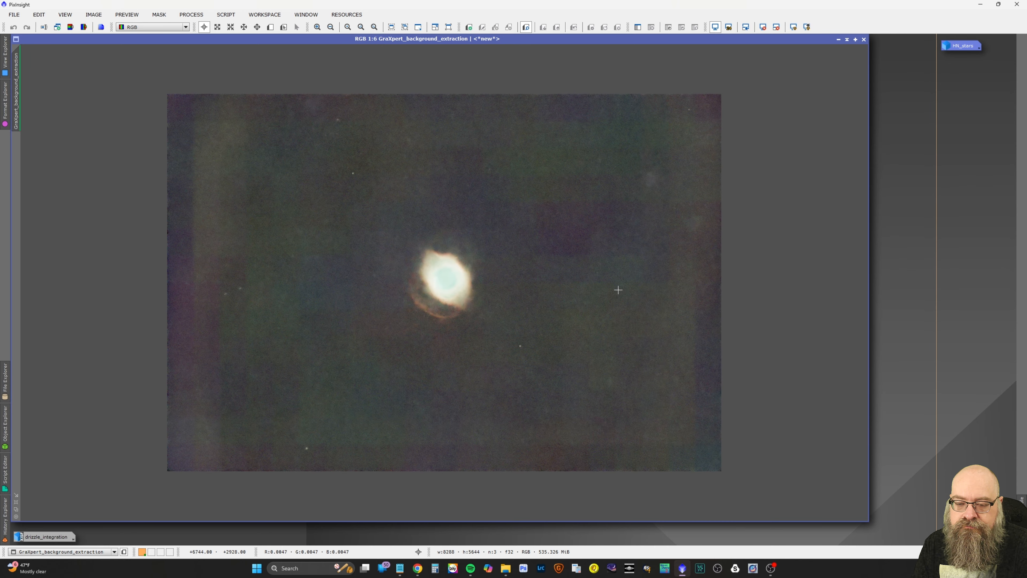
scroll(617, 286, "up", 2)
scroll(618, 286, "down", 2)
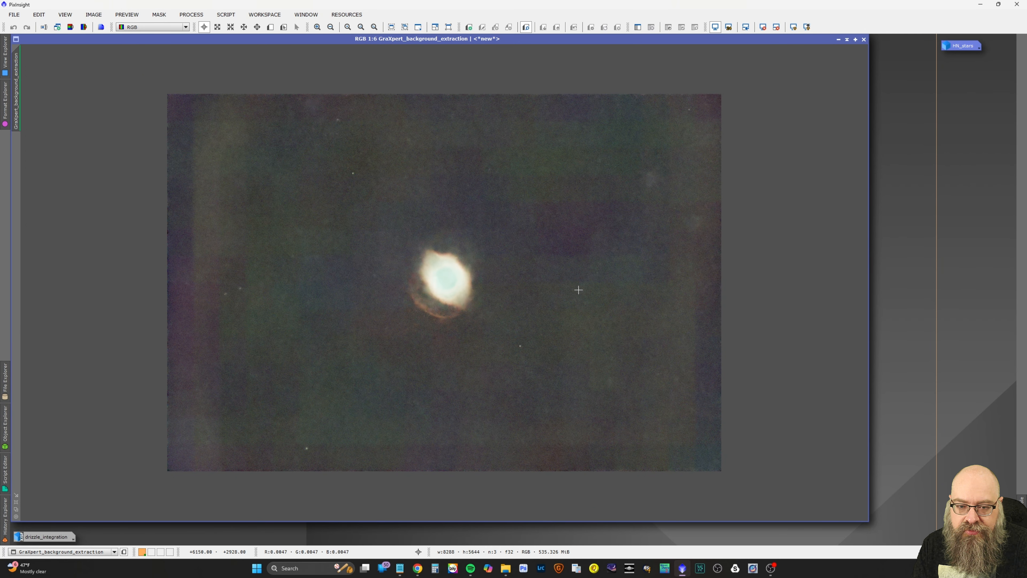
Reset the screen stretch on GraXpert_background_extraction and preview a Statistical Stretch of it with target median 0.25
left_click(766, 29)
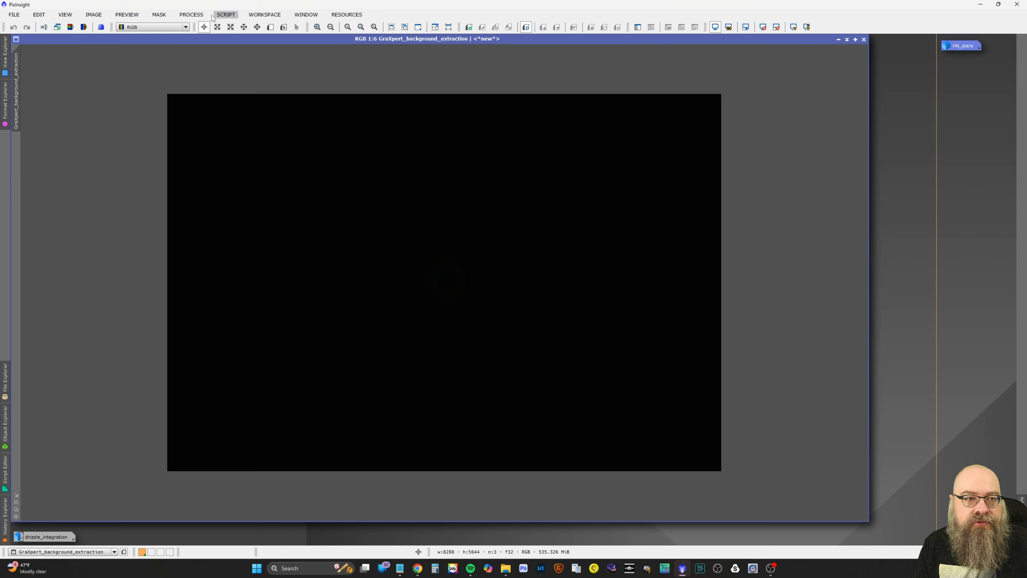
left_click(221, 17)
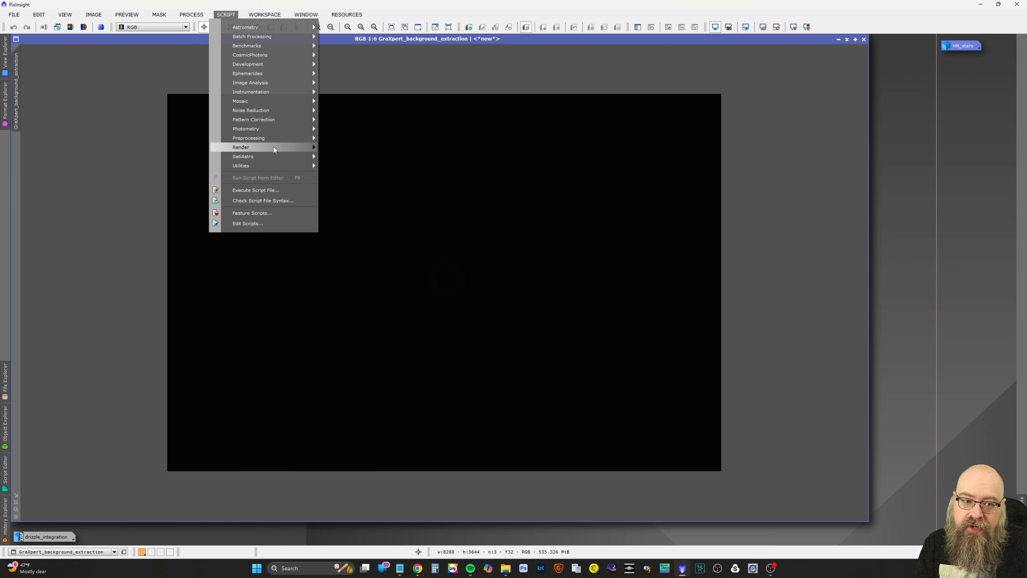
mouse_move(274, 156)
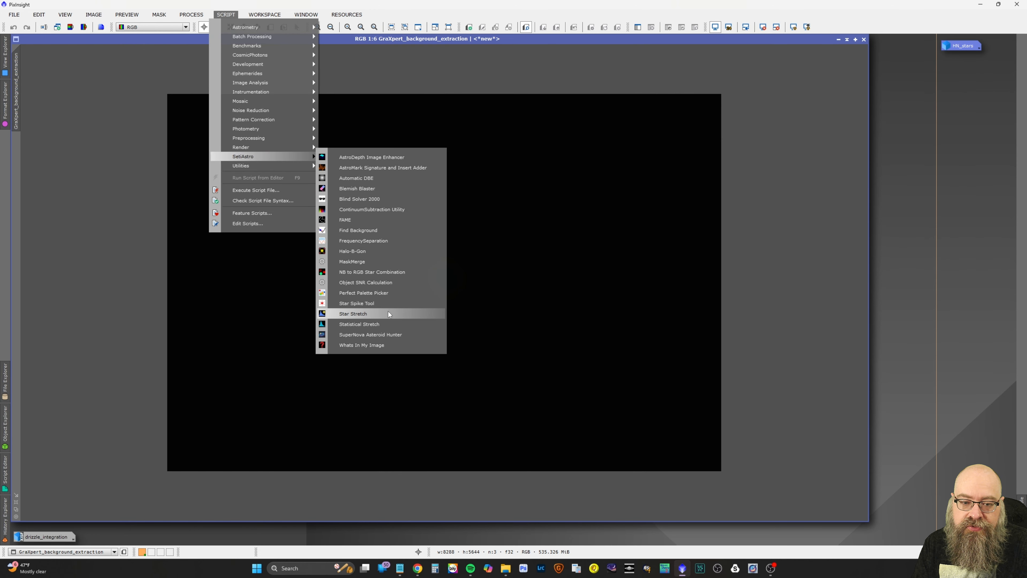
left_click(389, 323)
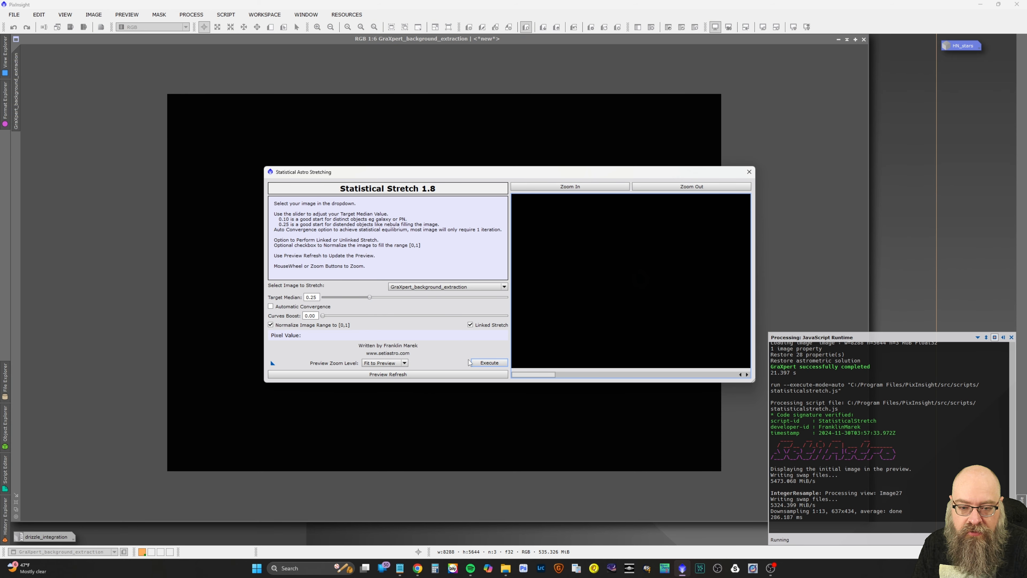
left_click(412, 374)
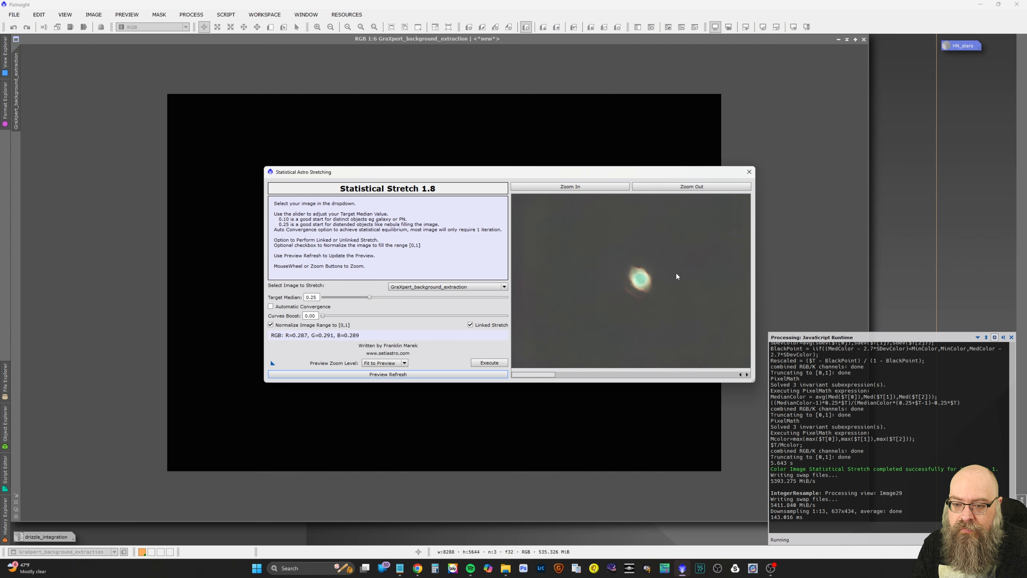
Preview an unlinked stretch with target median 0.11, automatic convergence enabled and curves boost 0.04
left_click_drag(369, 299, 344, 302)
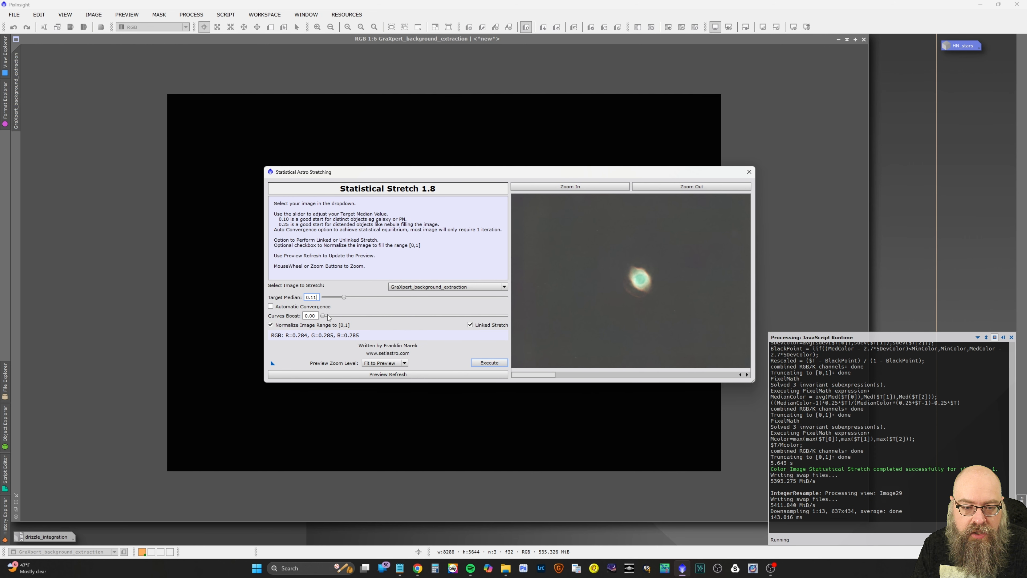
left_click(314, 309)
left_click_drag(322, 315, 340, 317)
left_click(470, 325)
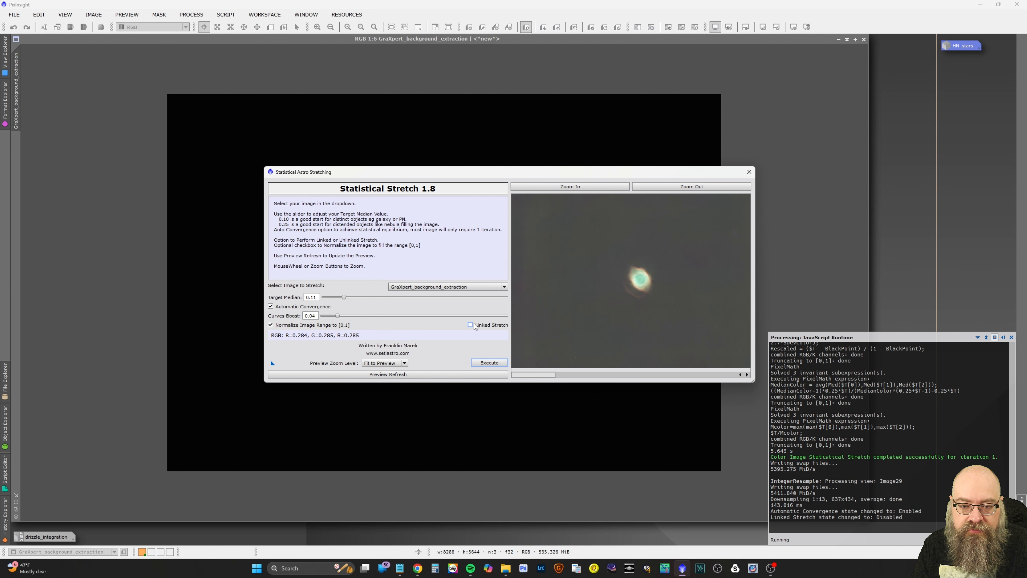
left_click(424, 375)
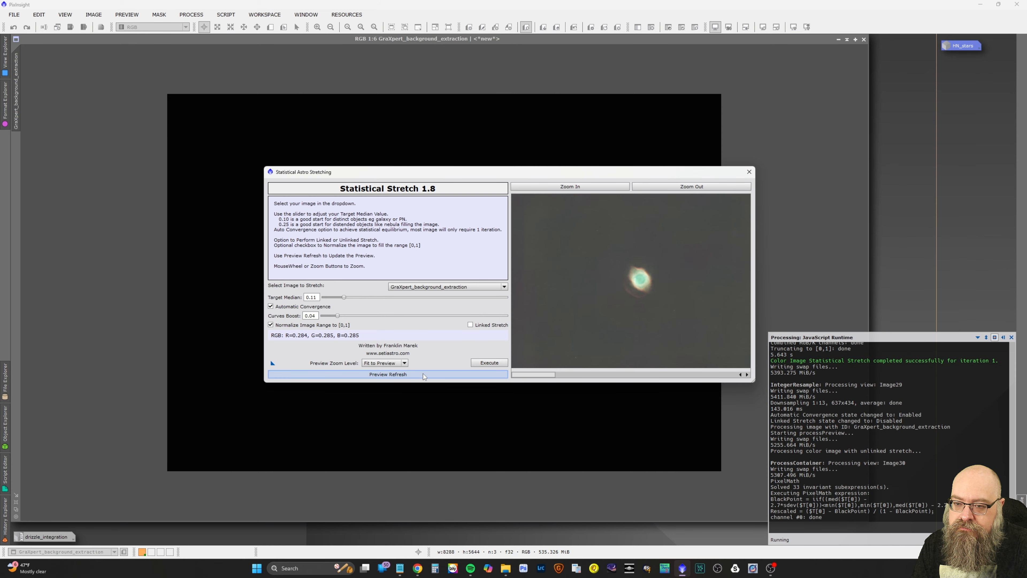
Check the nebula in the stretch preview, reduce the curves boost to 0.02 and refresh the preview
left_click(571, 187)
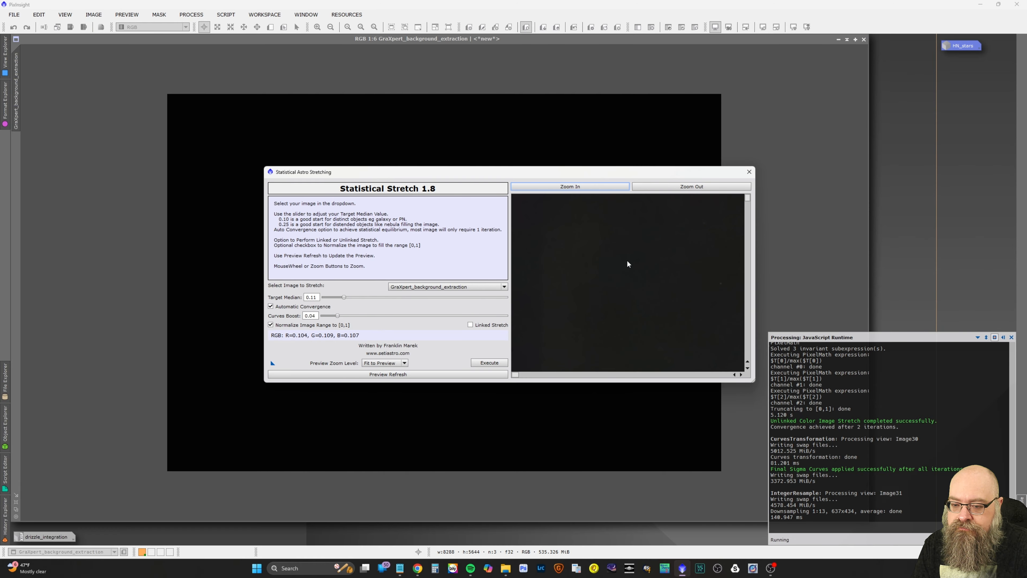
left_click_drag(515, 376, 580, 376)
left_click_drag(748, 198, 749, 233)
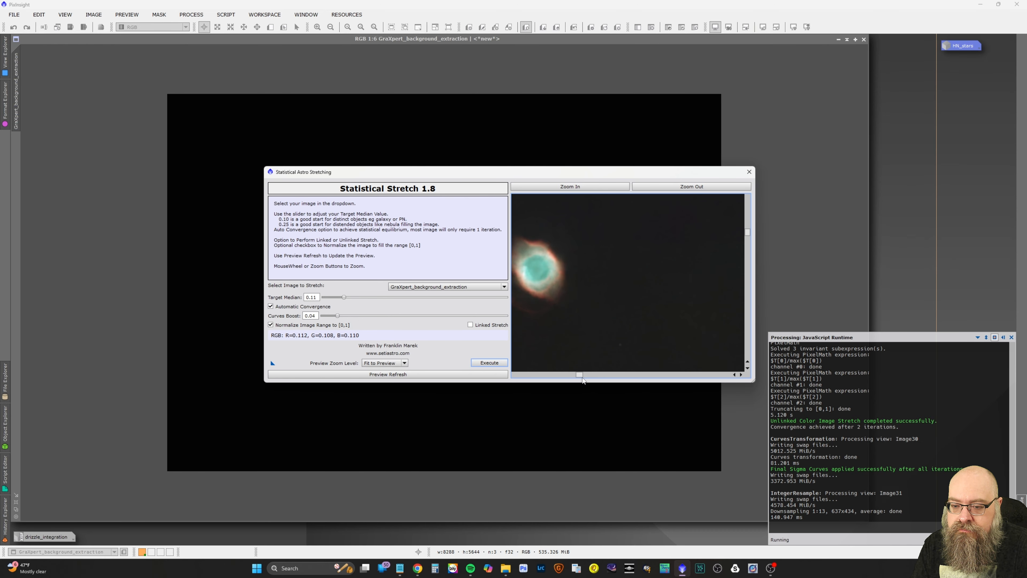
left_click_drag(580, 375, 566, 374)
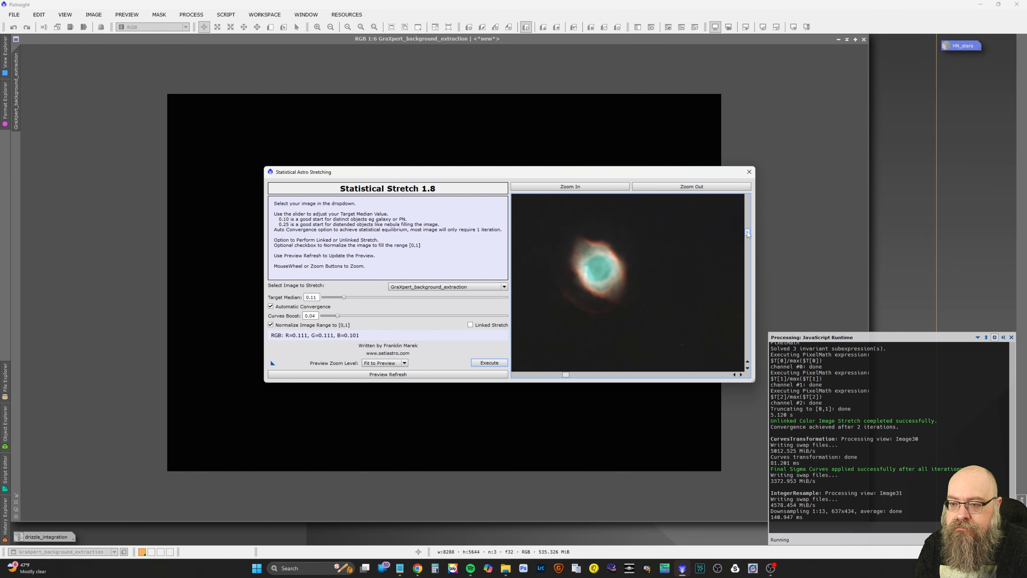
left_click_drag(748, 234, 749, 228)
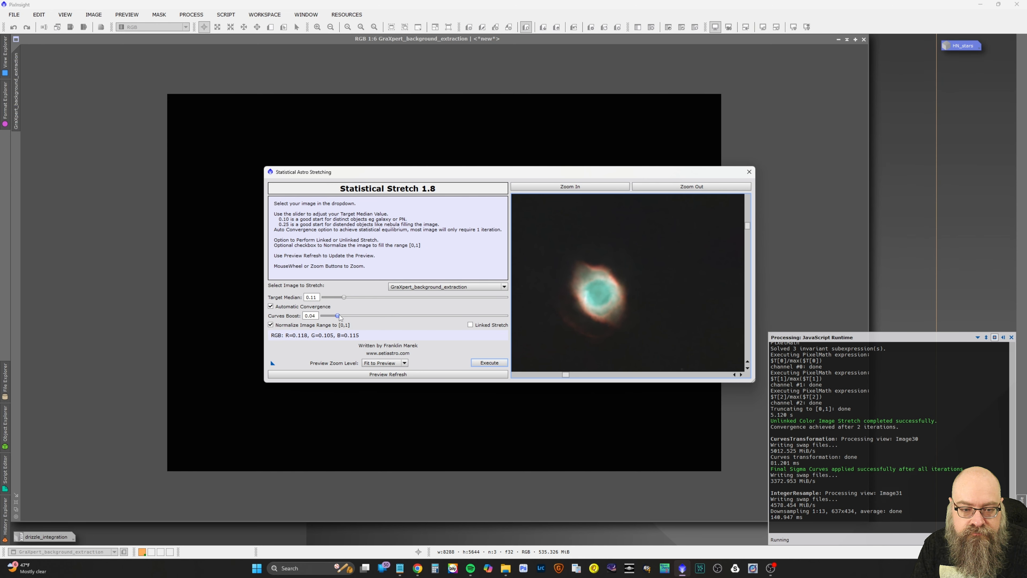
left_click_drag(337, 316, 331, 315)
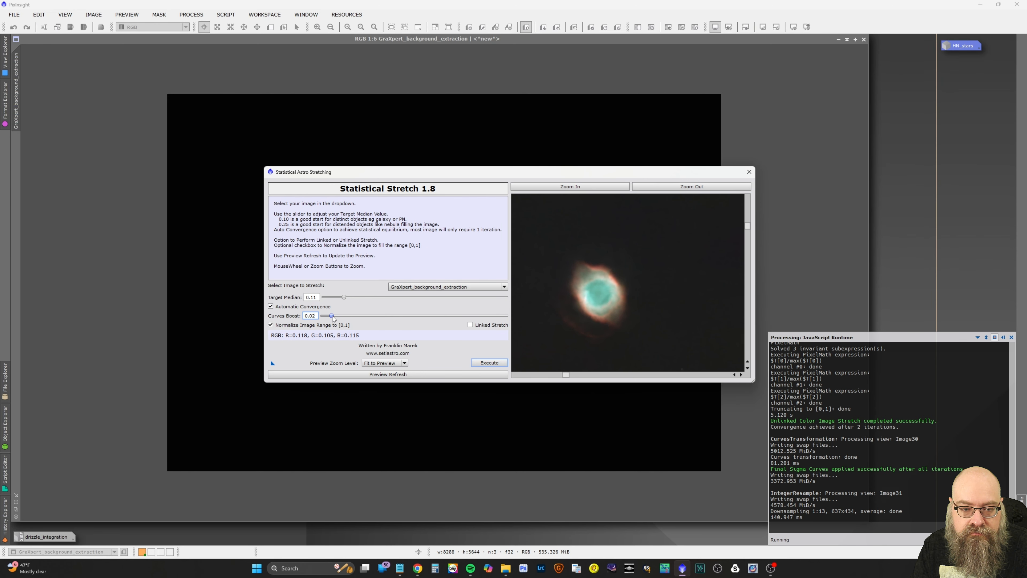
left_click(390, 374)
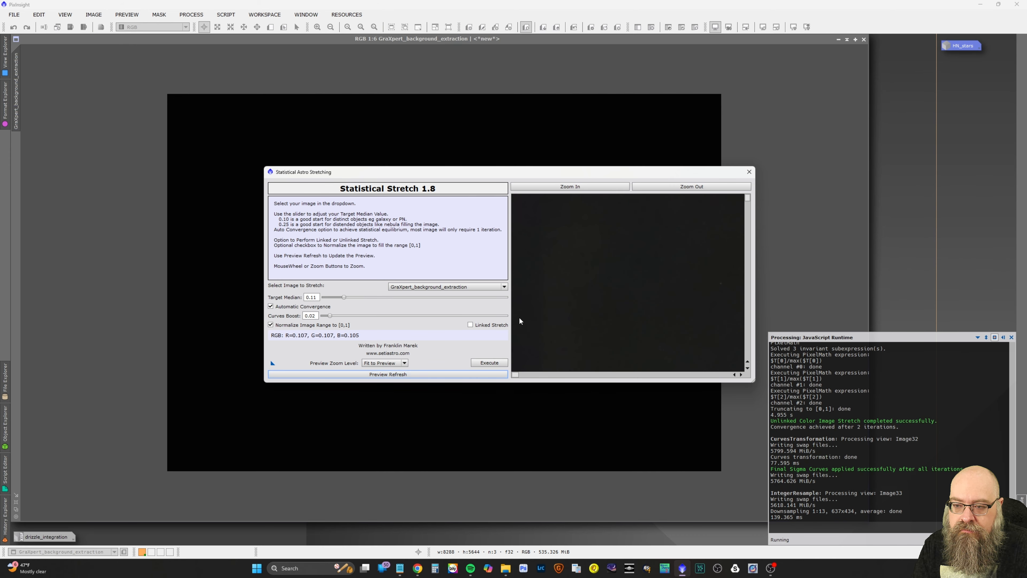
left_click(666, 188)
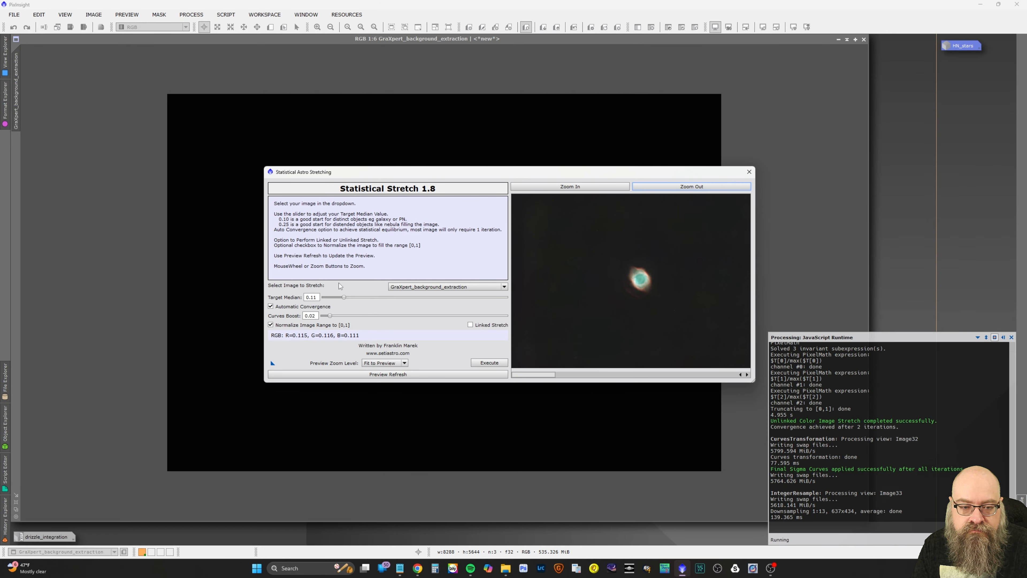
Raise the target median to 0.13, apply the Statistical Stretch to the image and close the script
left_click_drag(343, 297, 349, 298)
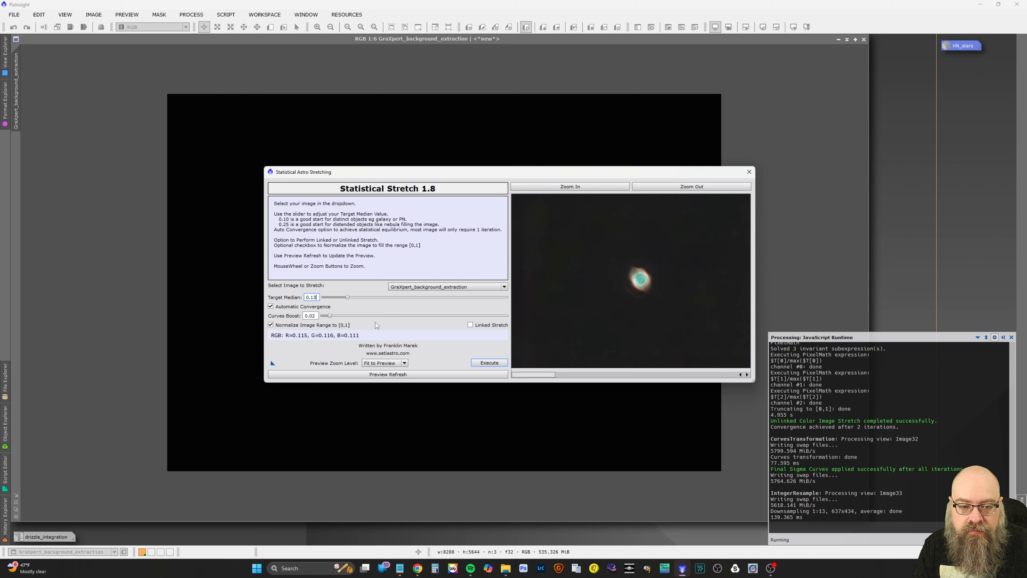
left_click(377, 374)
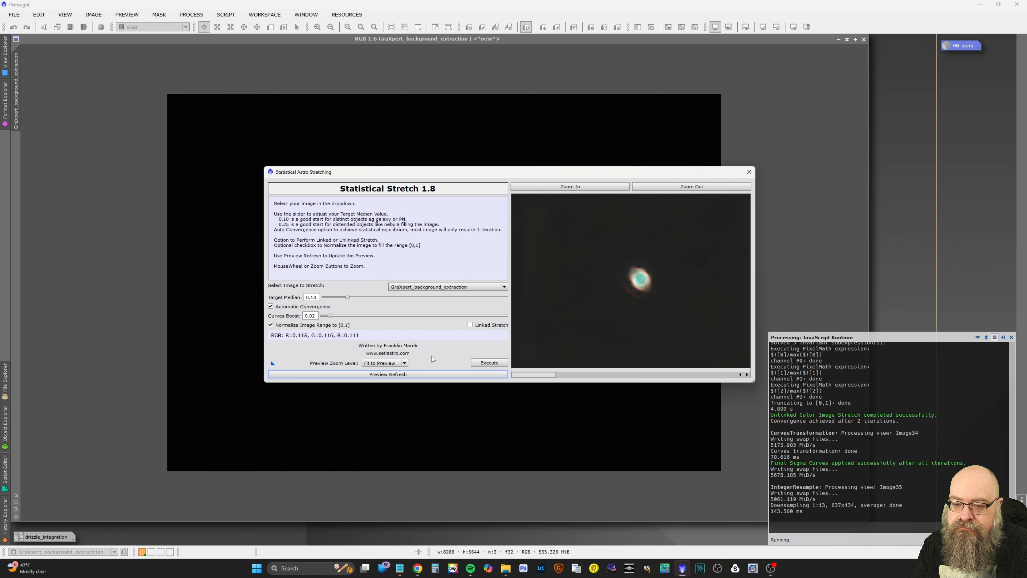
left_click(489, 363)
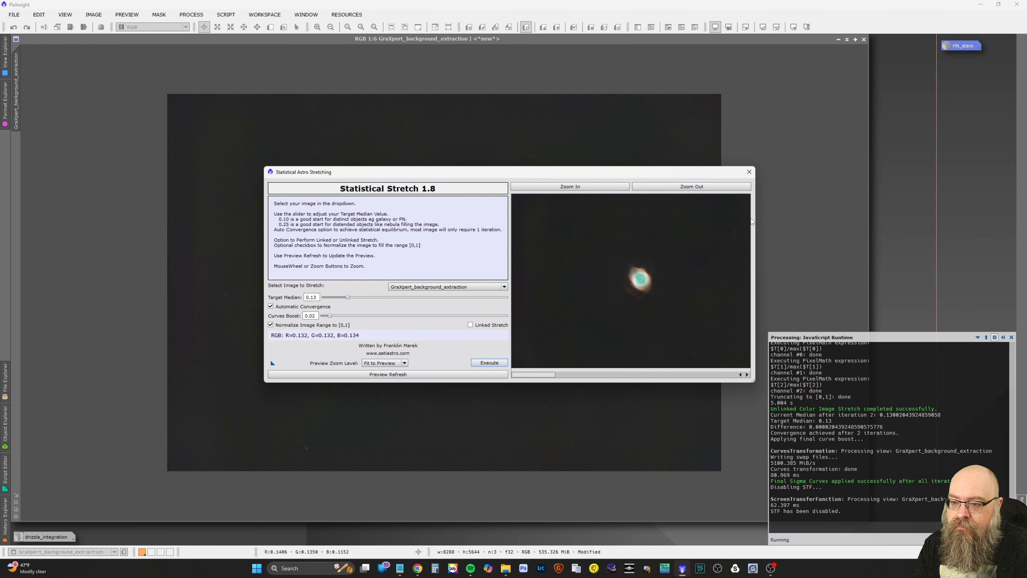
left_click(749, 172)
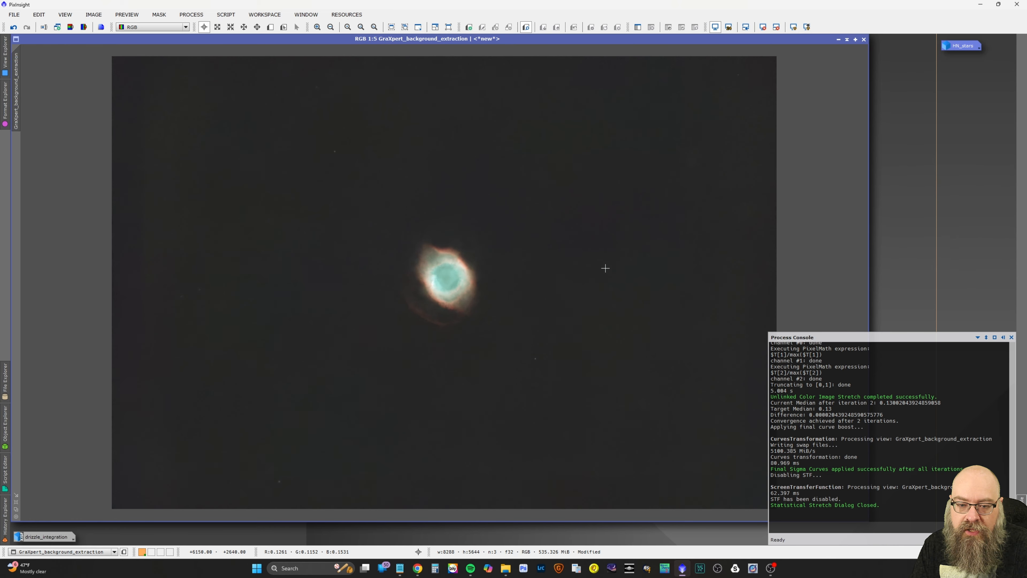
Open BlurXTerminator for the stretched nebula and set Sharpen Nonstellar to 0.15
scroll(606, 268, "up", 3)
scroll(605, 269, "down", 4)
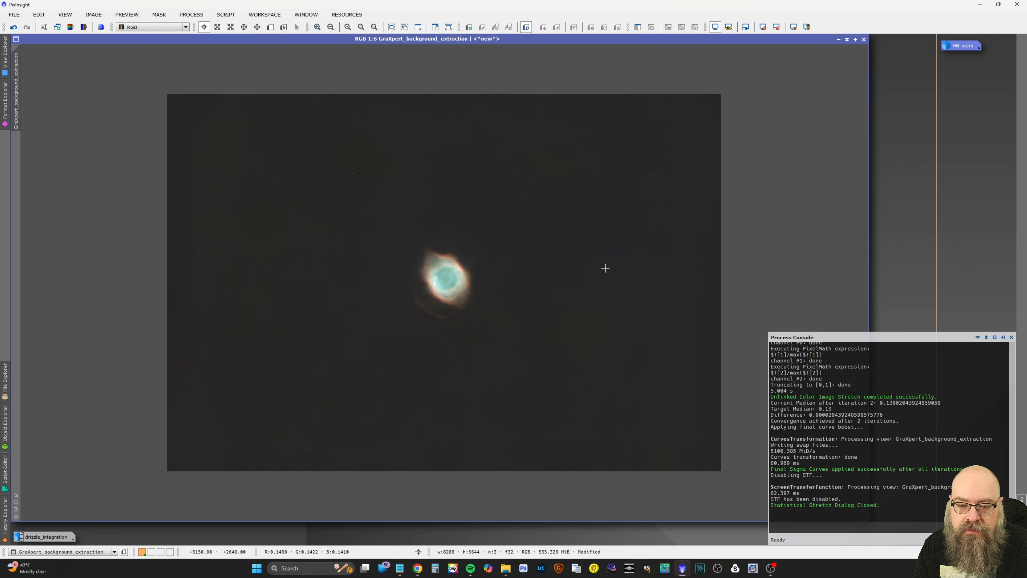
scroll(606, 269, "up", 3)
scroll(605, 268, "up", 1)
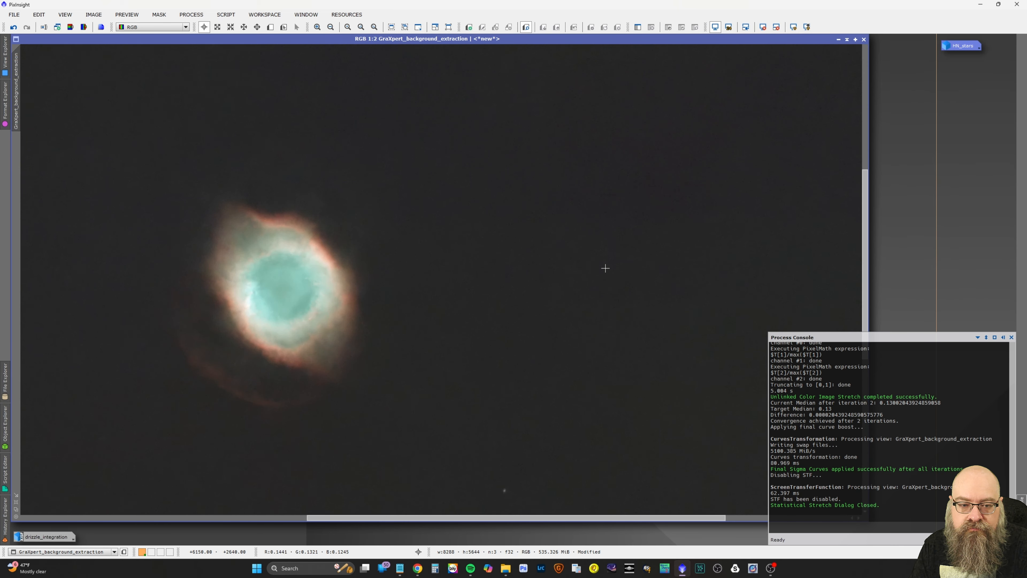
scroll(605, 269, "up", 1)
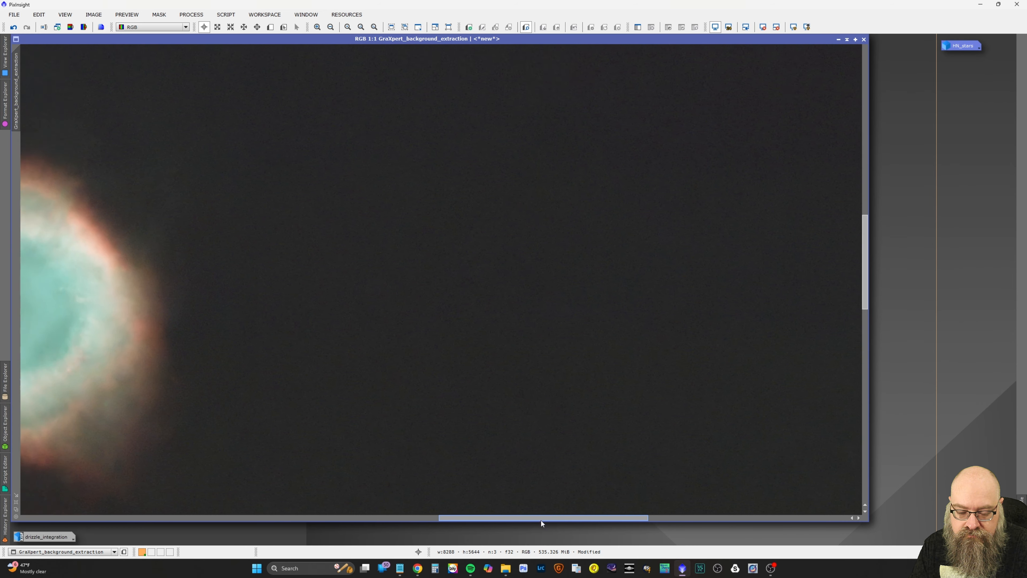
left_click_drag(541, 521, 460, 533)
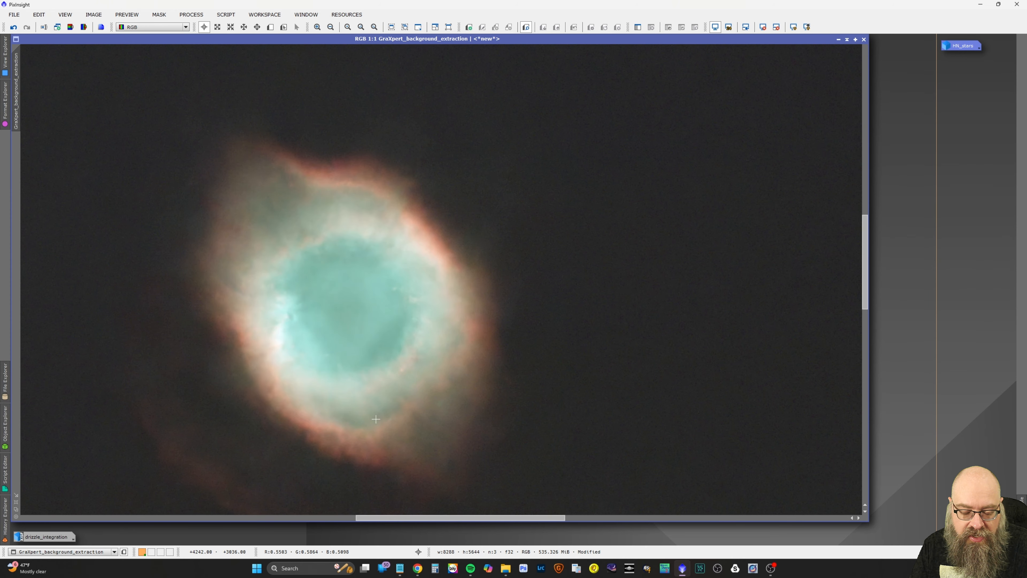
left_click(191, 15)
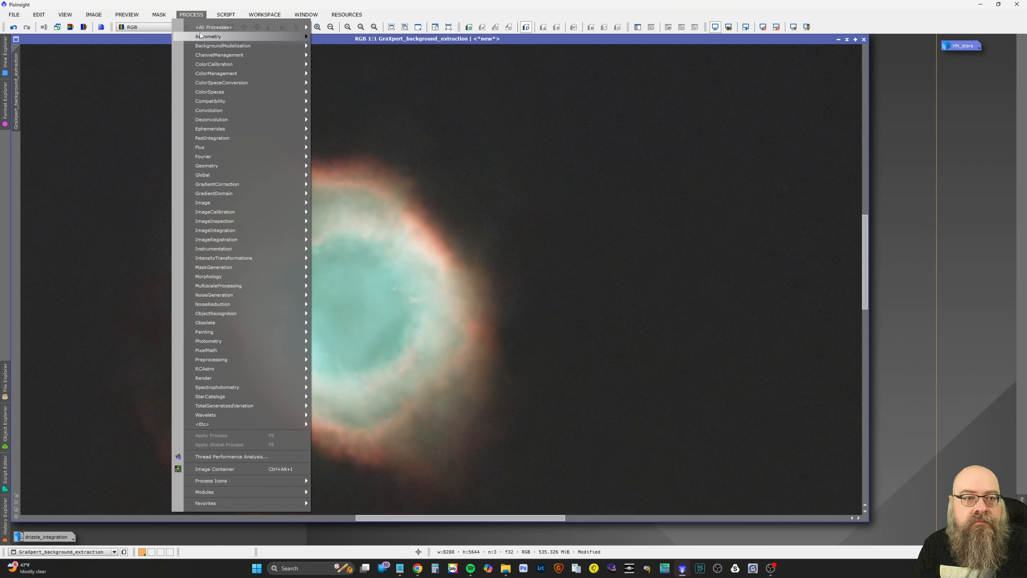
mouse_move(214, 27)
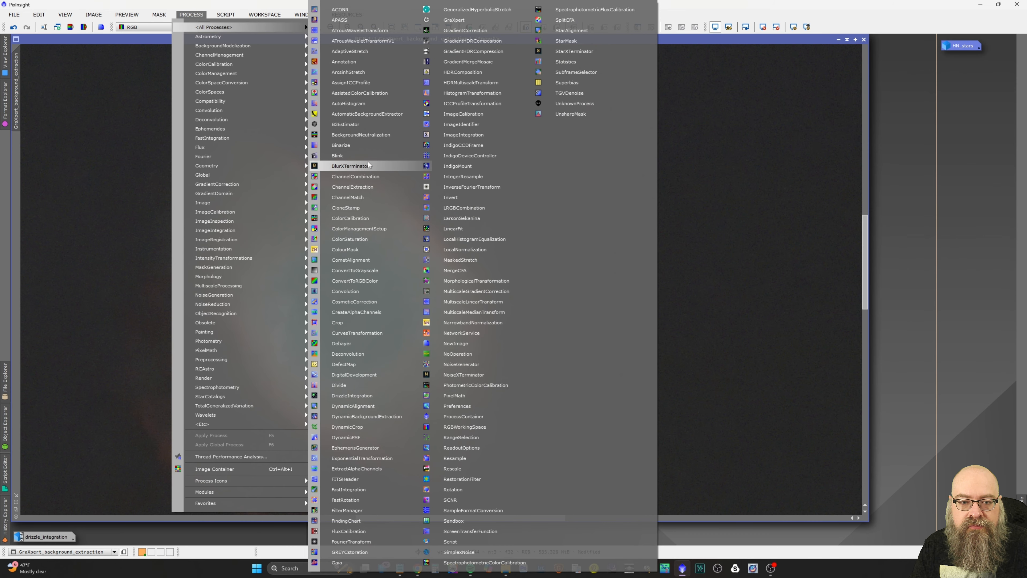
left_click(350, 166)
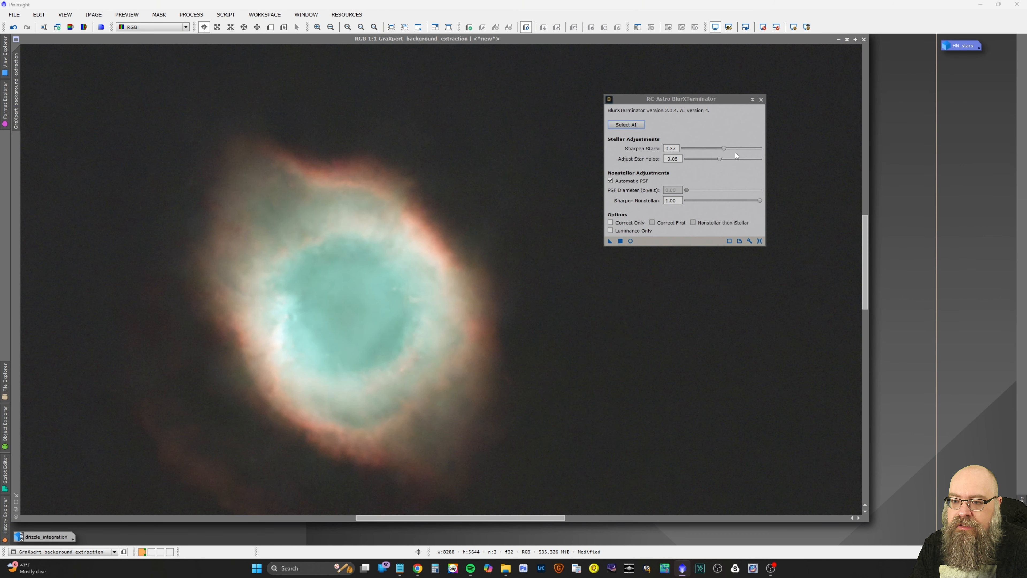
left_click_drag(760, 200, 694, 210)
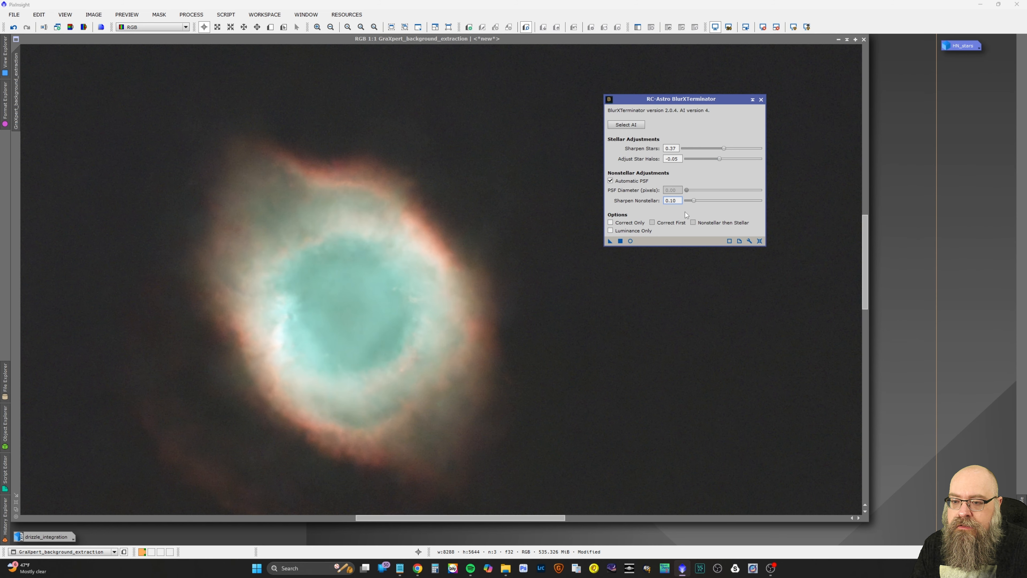
left_click_drag(697, 202, 701, 203)
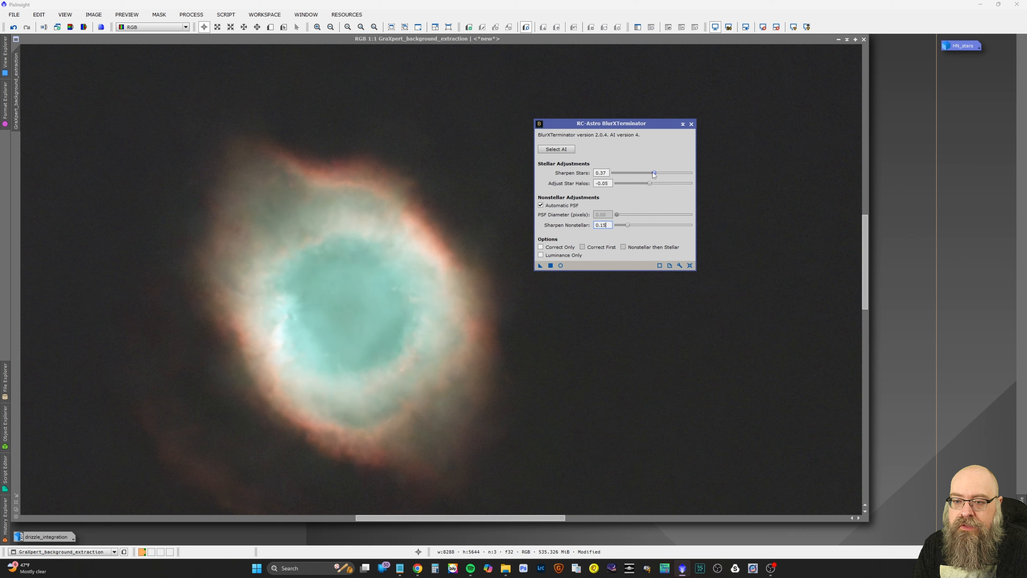
Set Sharpen Stars to 0.00 and Adjust Star Halos to -0.50, apply BlurXTerminator to the nebula image, inspect it and close the process
left_click_drag(652, 172, 590, 181)
left_click(540, 266)
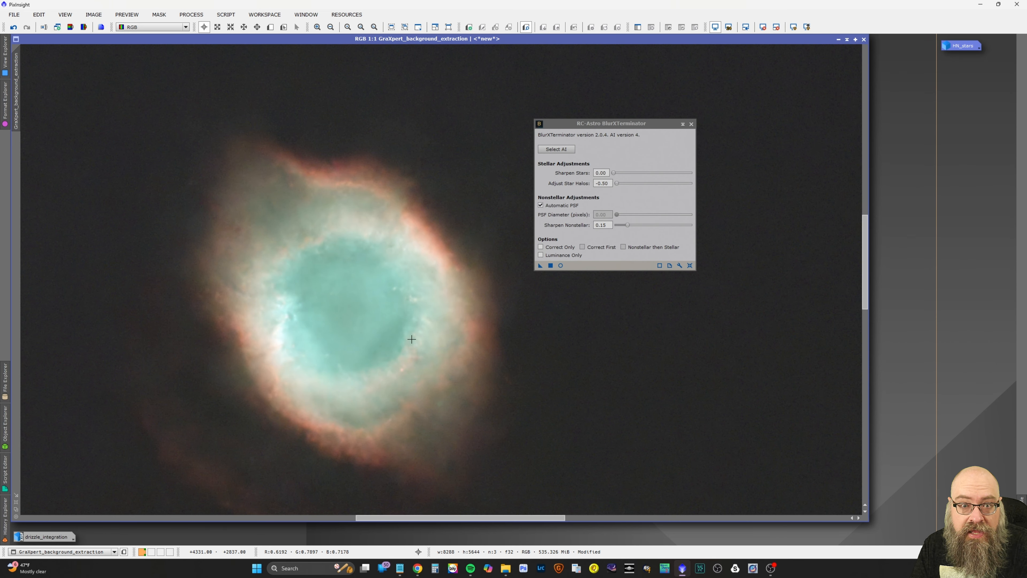
scroll(412, 340, "up", 1)
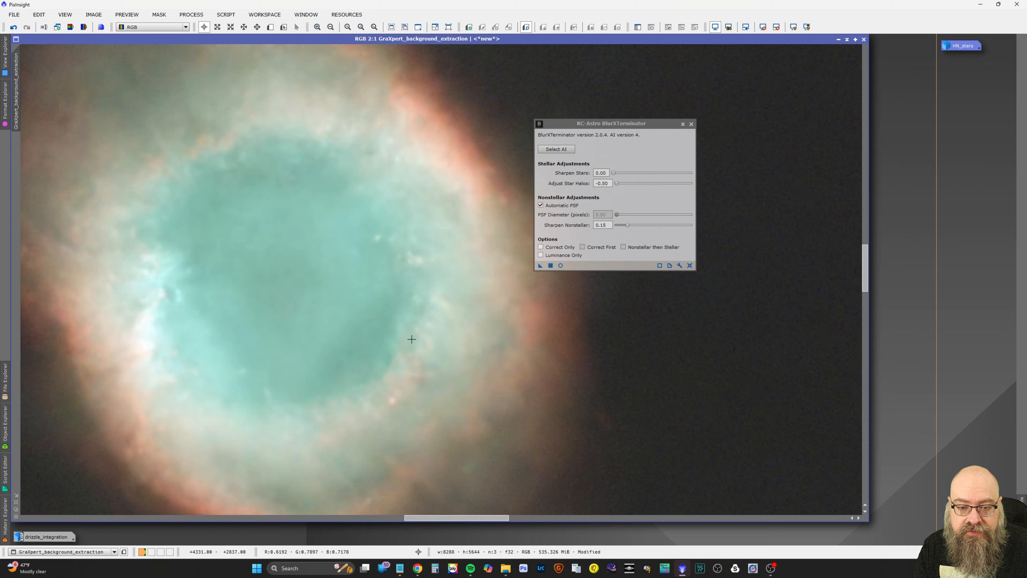
scroll(412, 339, "down", 3)
scroll(412, 339, "up", 2)
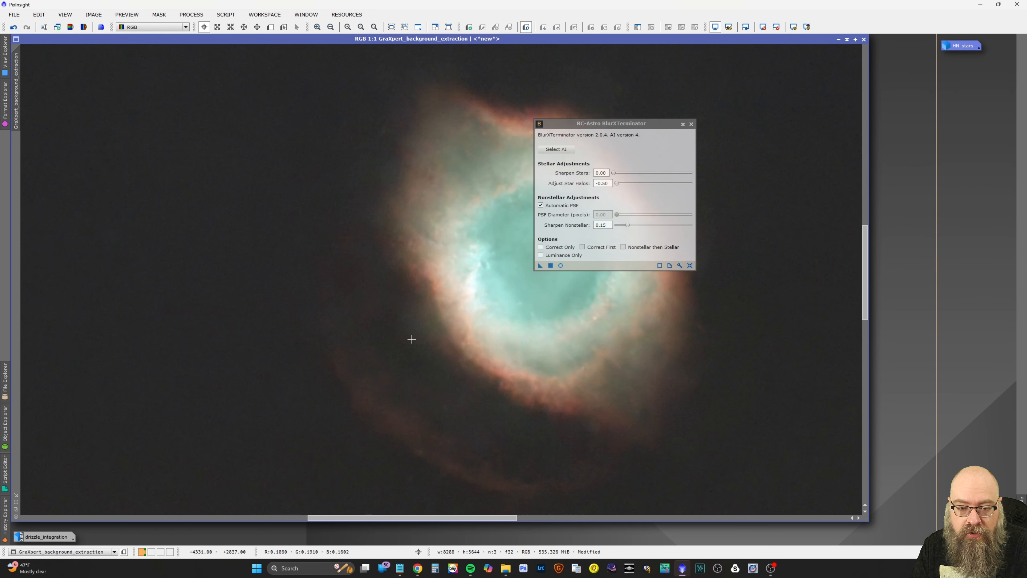
scroll(411, 340, "up", 1)
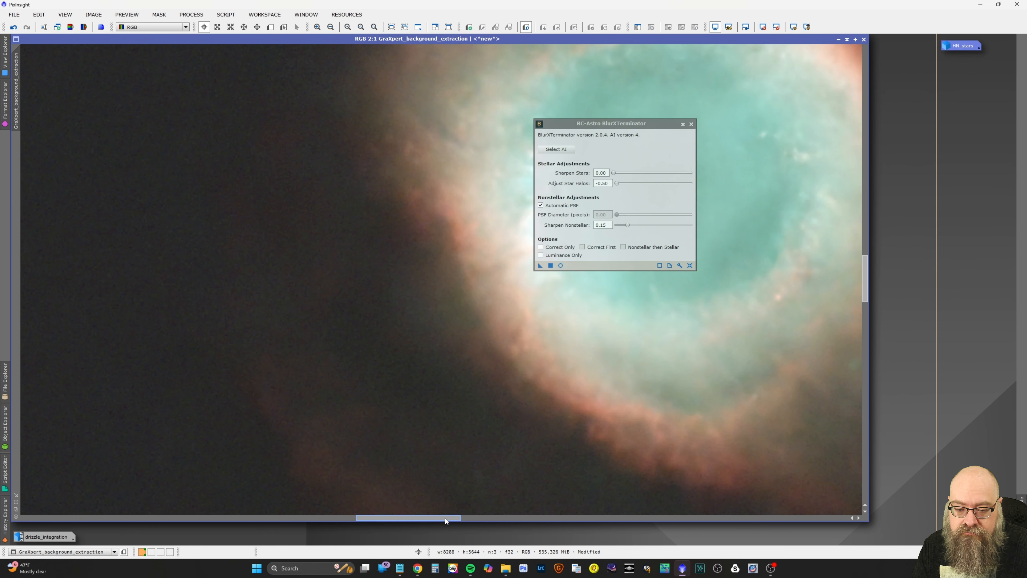
left_click_drag(442, 519, 497, 520)
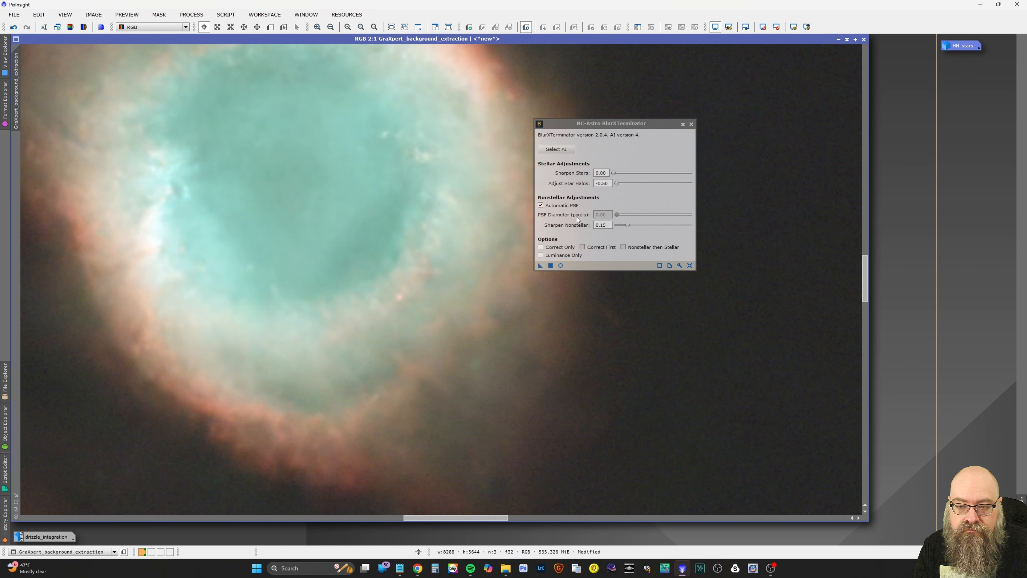
left_click(692, 124)
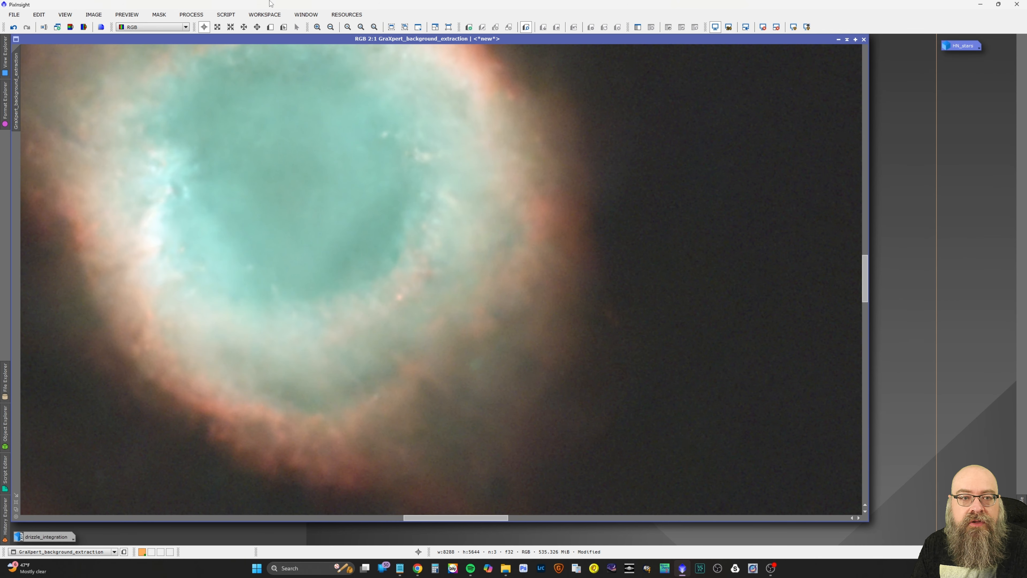
Apply NoiseXTerminator to the starless nebula image with Denoise set to 0.70, then close the process
left_click(199, 16)
mouse_move(201, 27)
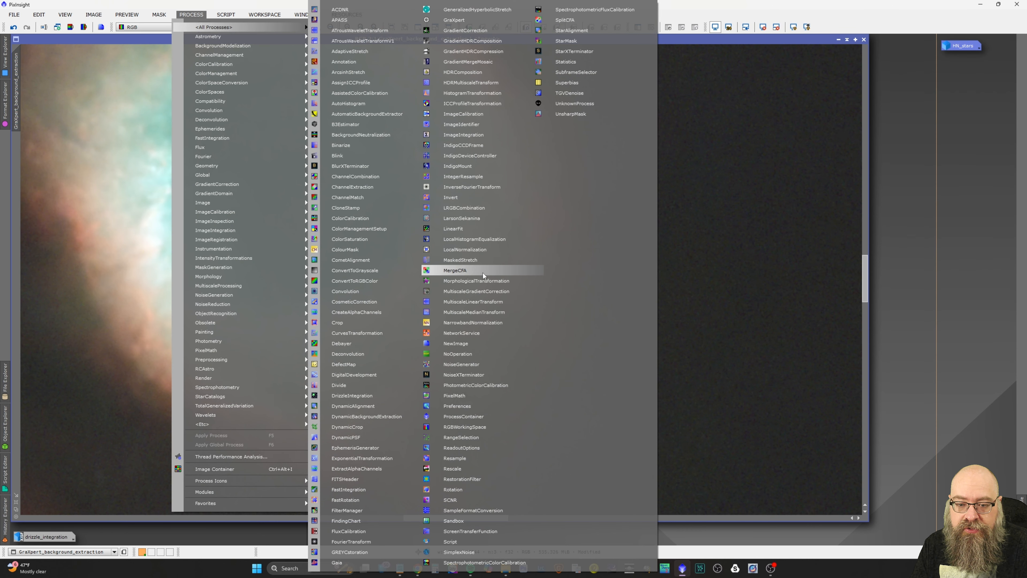
left_click(477, 374)
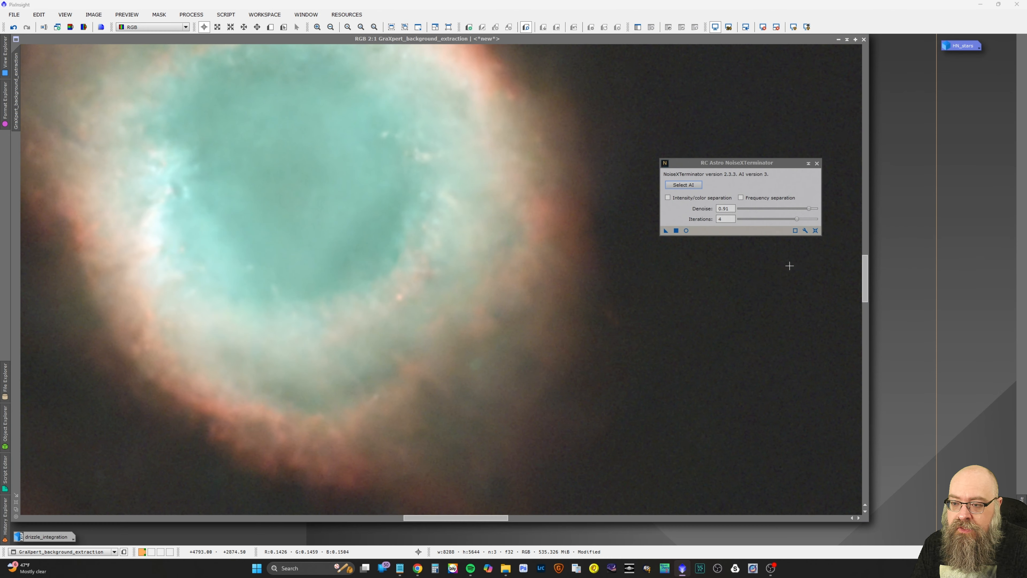
left_click_drag(808, 209, 794, 213)
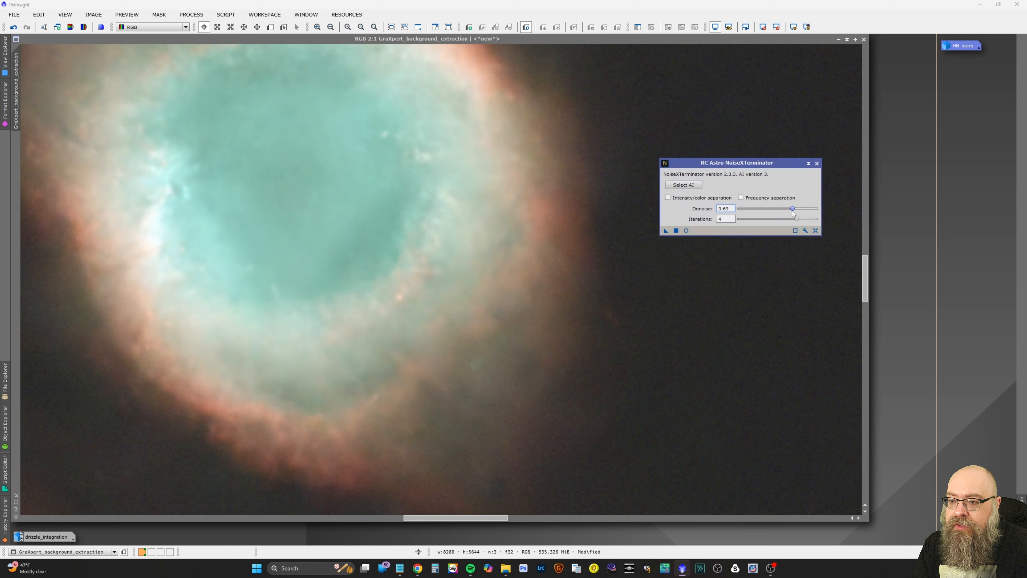
left_click(664, 231)
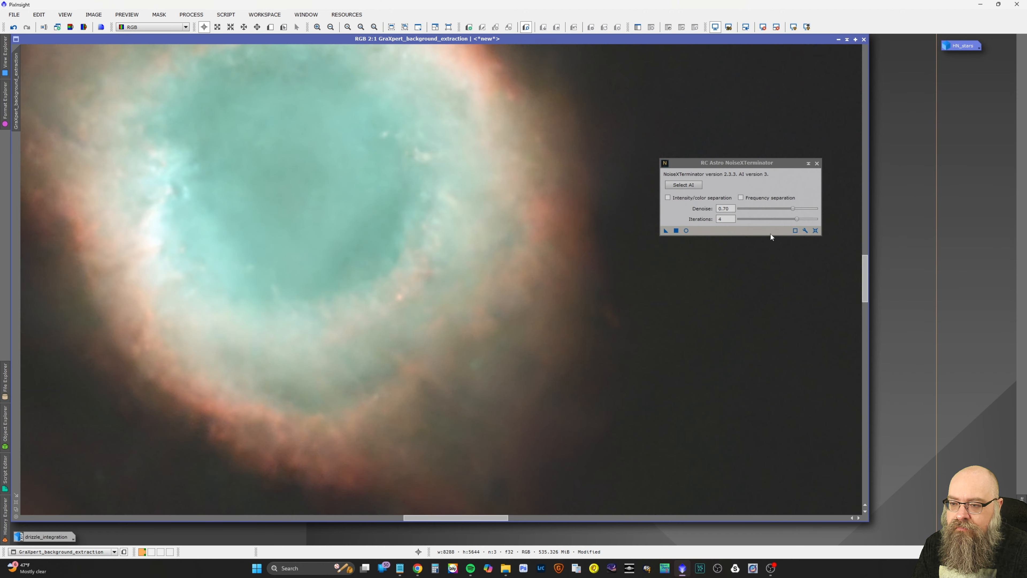
left_click(815, 165)
Undo and redo the NoiseXTerminator pass to compare the nebula image before and after denoising
left_click(93, 15)
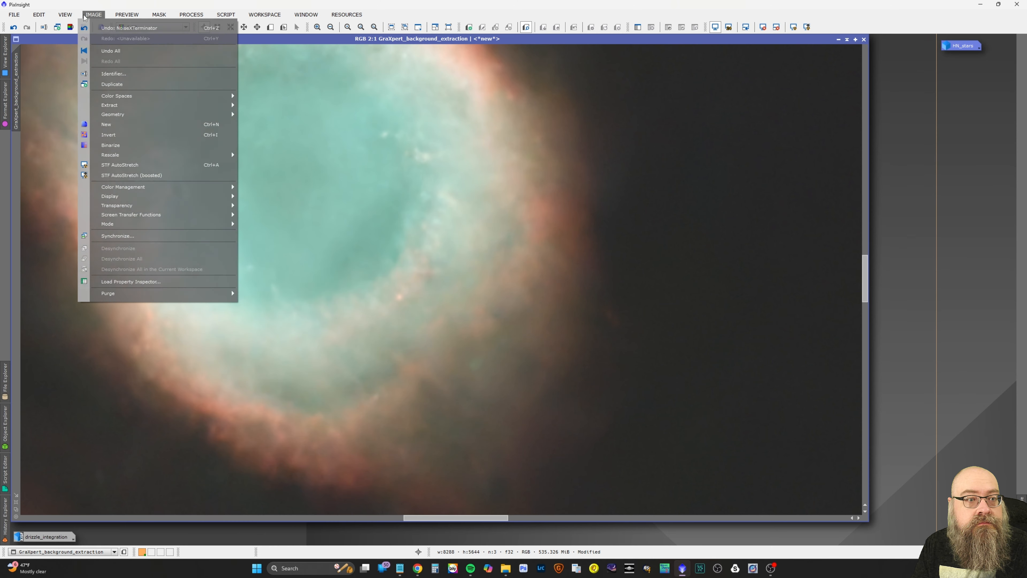
left_click(96, 28)
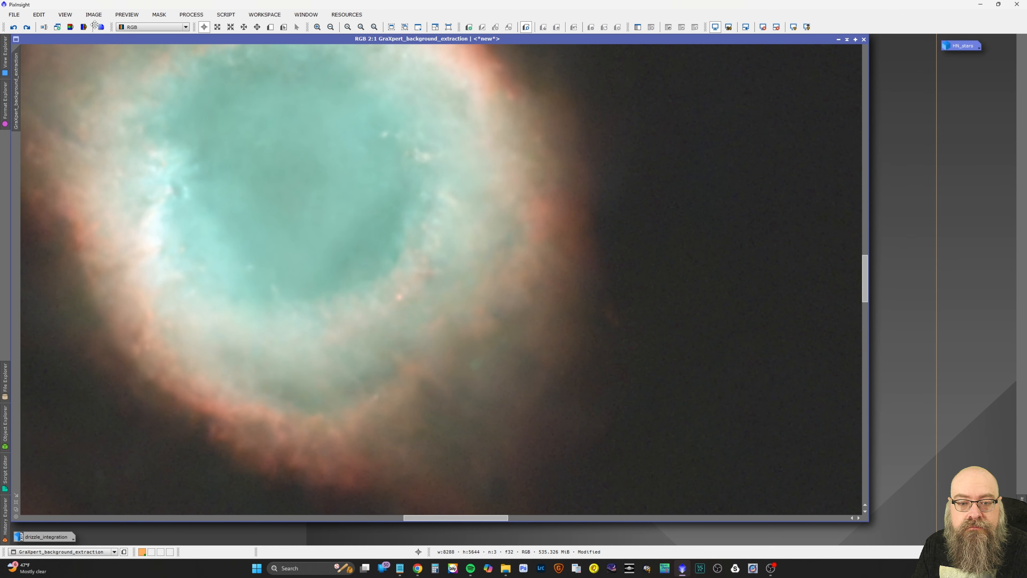
left_click(94, 15)
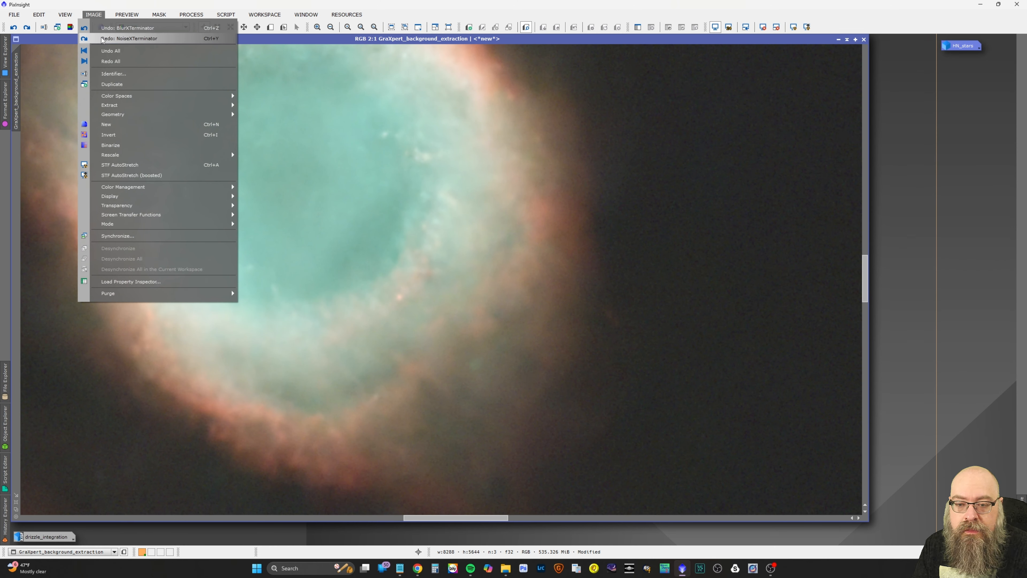
left_click(102, 38)
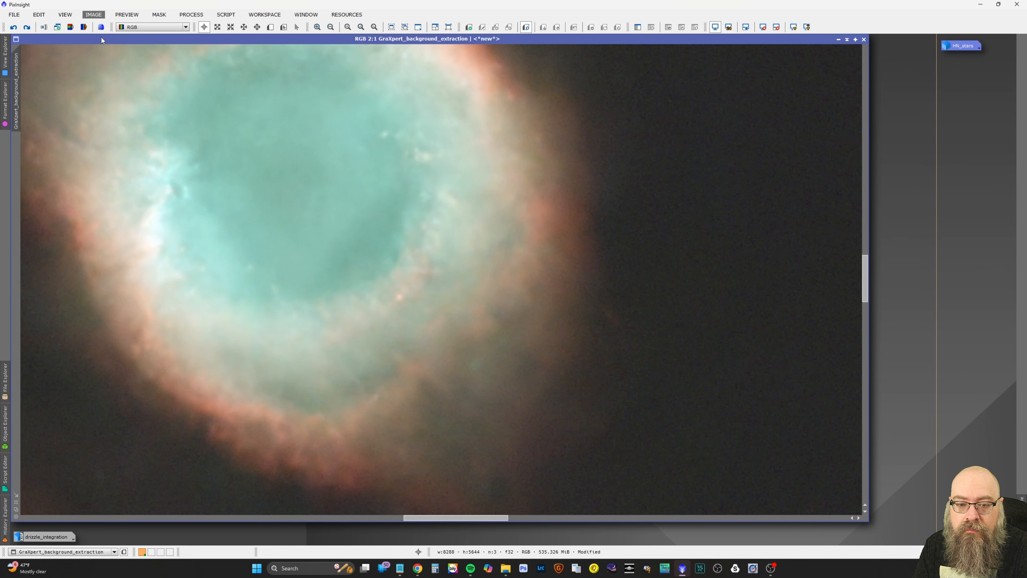
Run GraXpert background extraction with Division correction on the denoised nebula image and close the generated background model
scroll(347, 176, "down", 5)
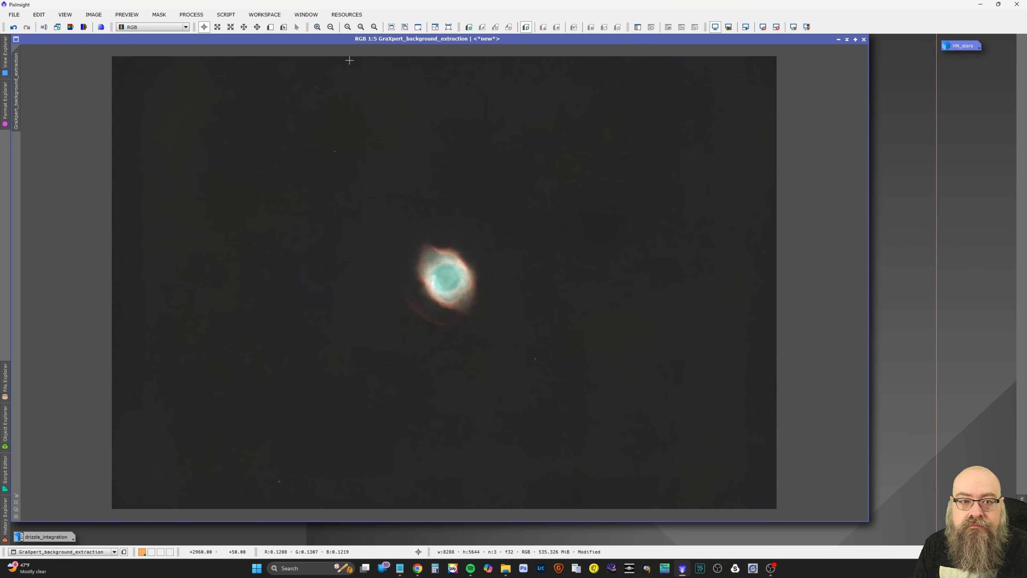
left_click(193, 15)
mouse_move(207, 27)
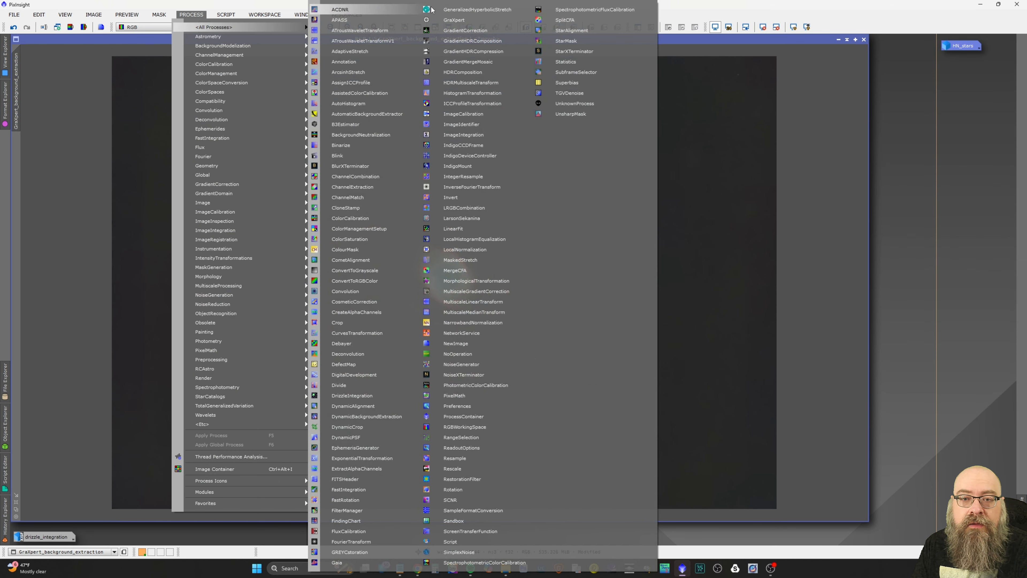
left_click(478, 24)
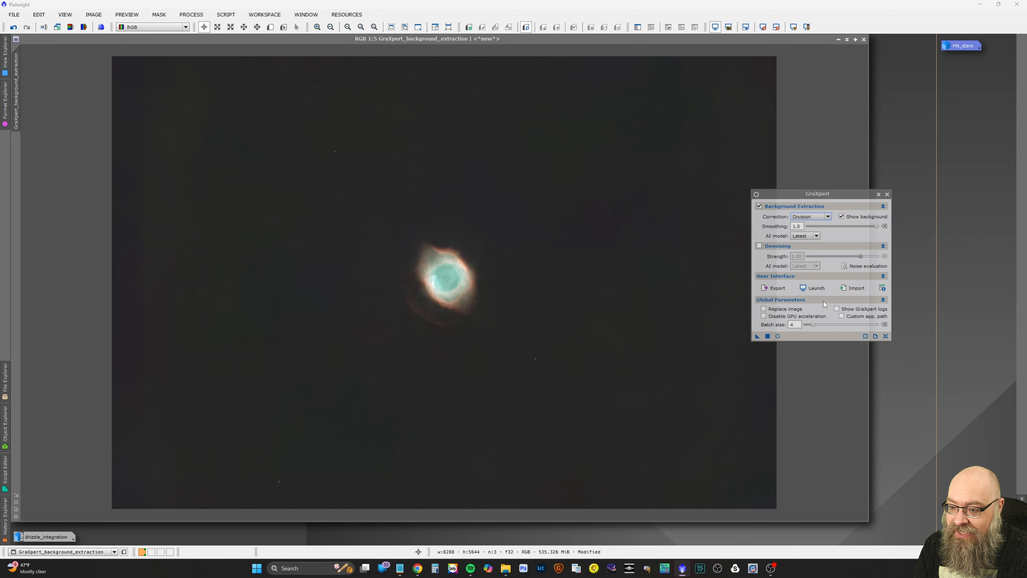
left_click_drag(758, 336, 626, 353)
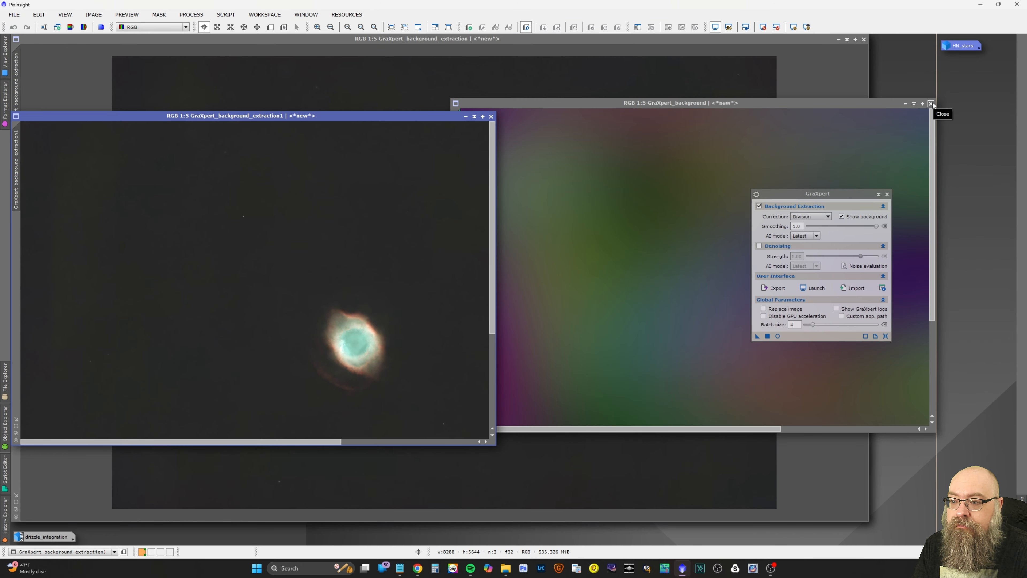
left_click(931, 104)
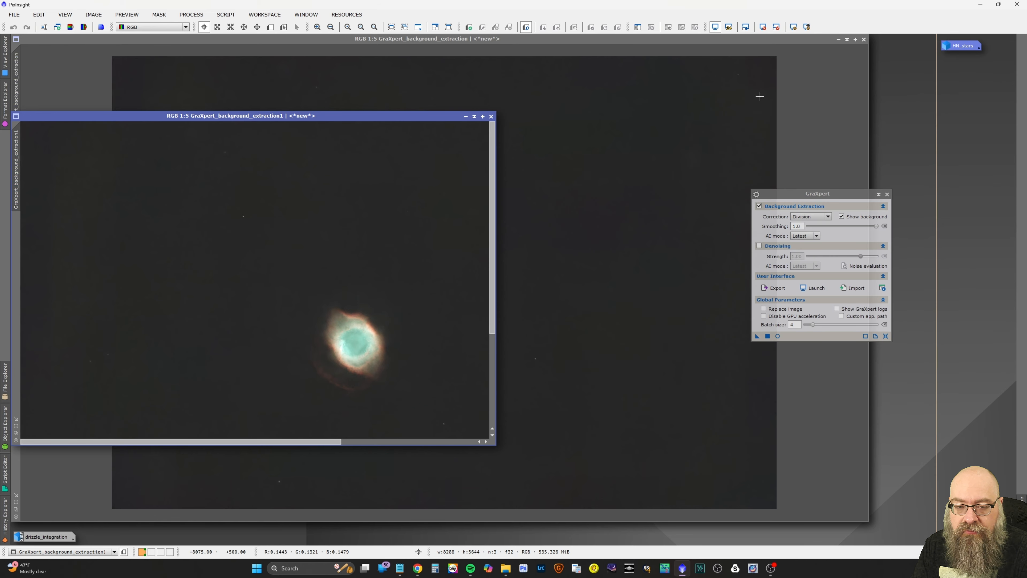
Inspect the newly extracted nebula image and minimize the earlier GraXpert_background_extraction image, parking it beside drizzle_integration
left_click_drag(432, 121, 693, 92)
scroll(634, 153, "up", 3)
scroll(633, 147, "down", 6)
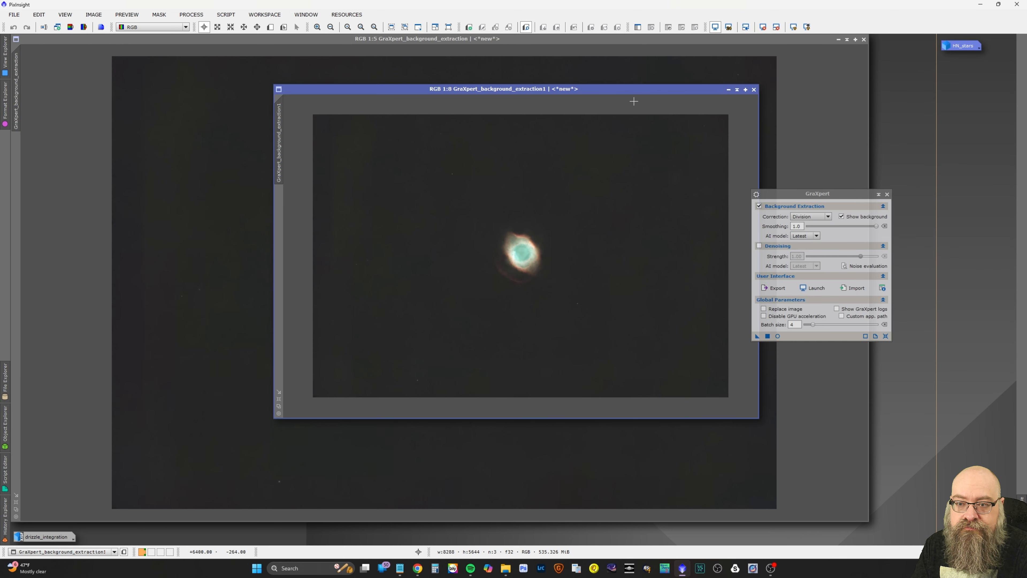
left_click_drag(634, 89, 608, 130)
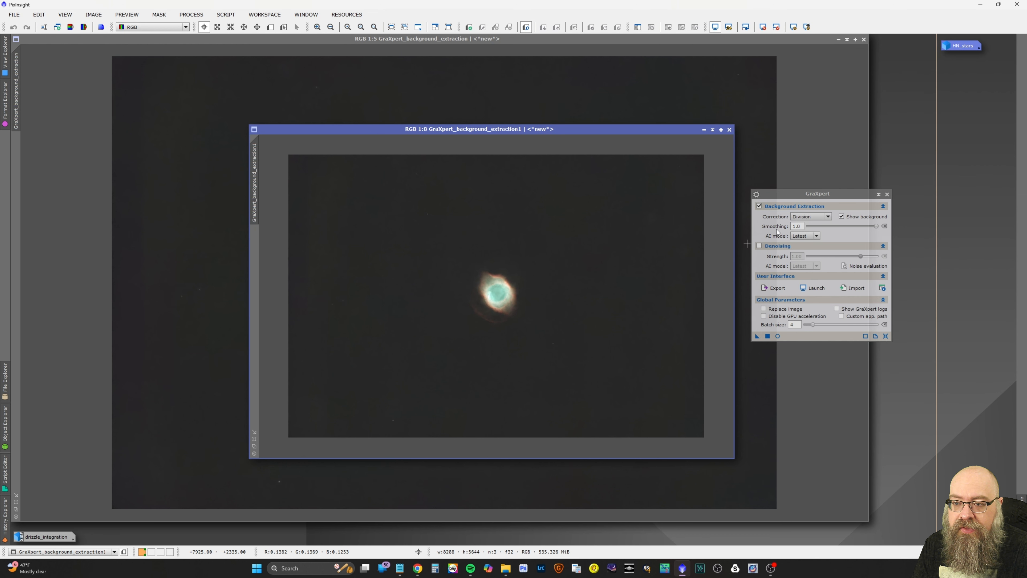
left_click(838, 39)
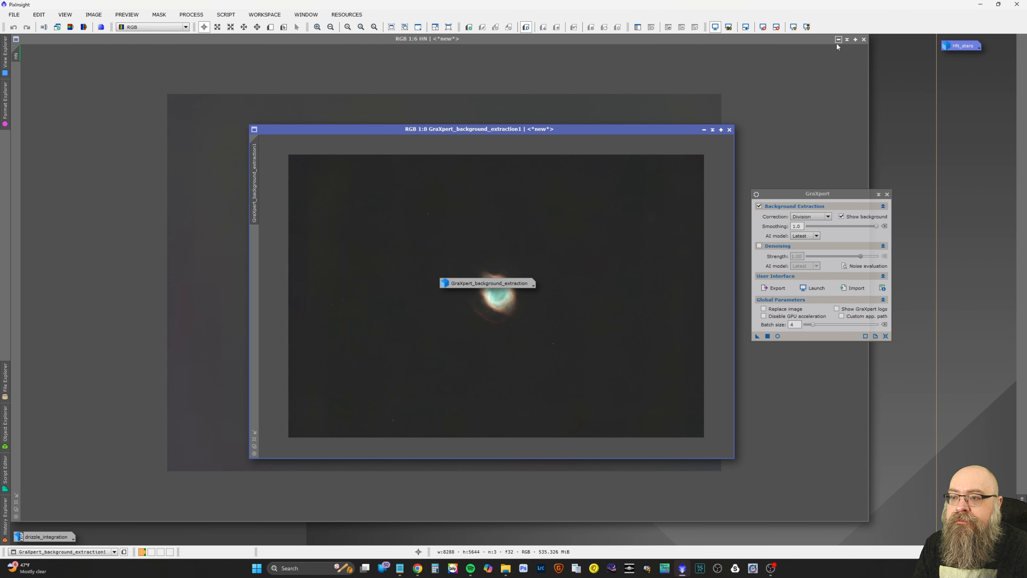
left_click_drag(473, 288, 116, 542)
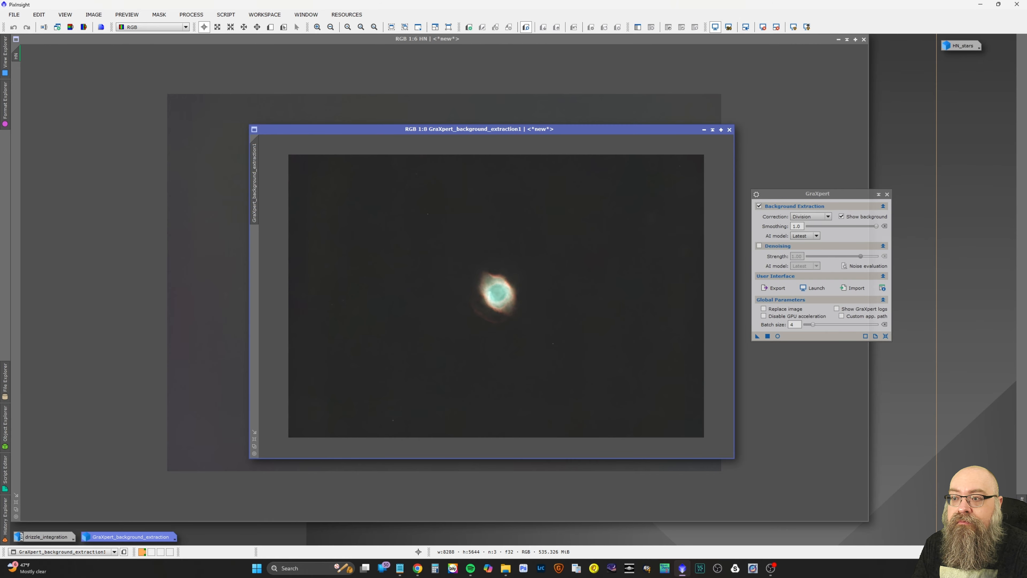
Close the HN image without saving, then reposition the new nebula image in the workspace and inspect it
left_click(838, 39)
left_click(862, 39)
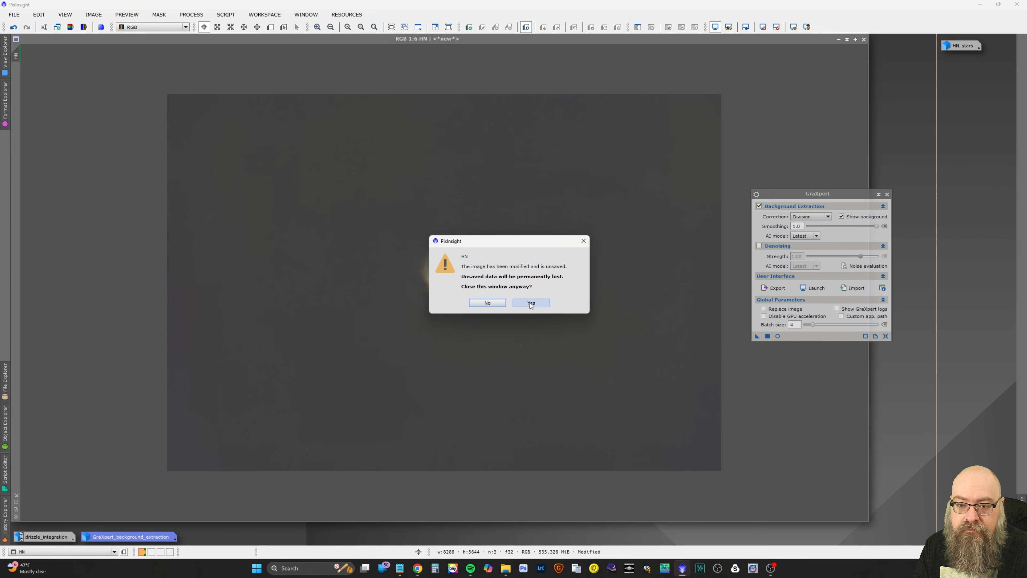
left_click(531, 304)
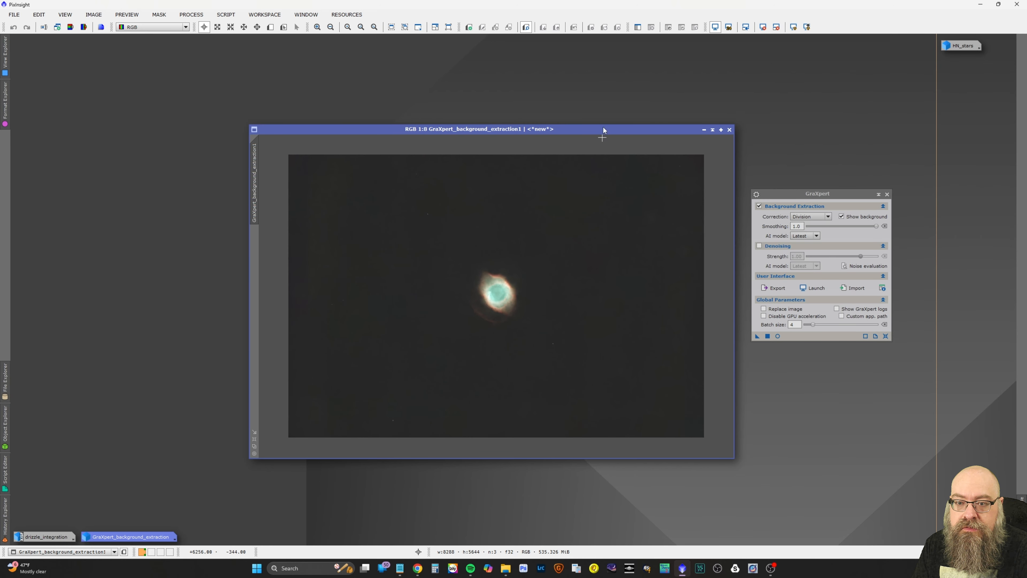
left_click_drag(603, 132, 463, 57)
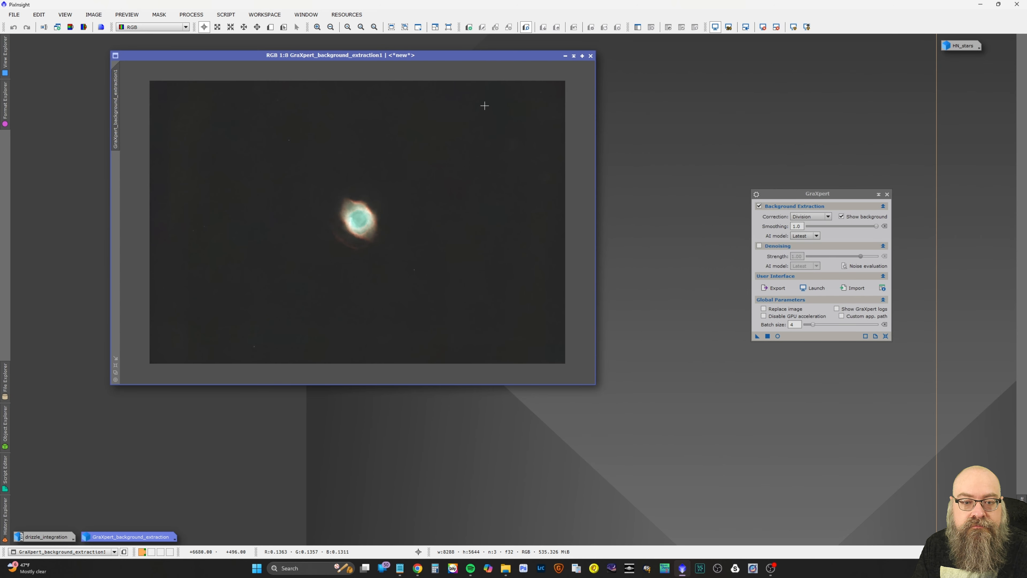
scroll(476, 183, "up", 5)
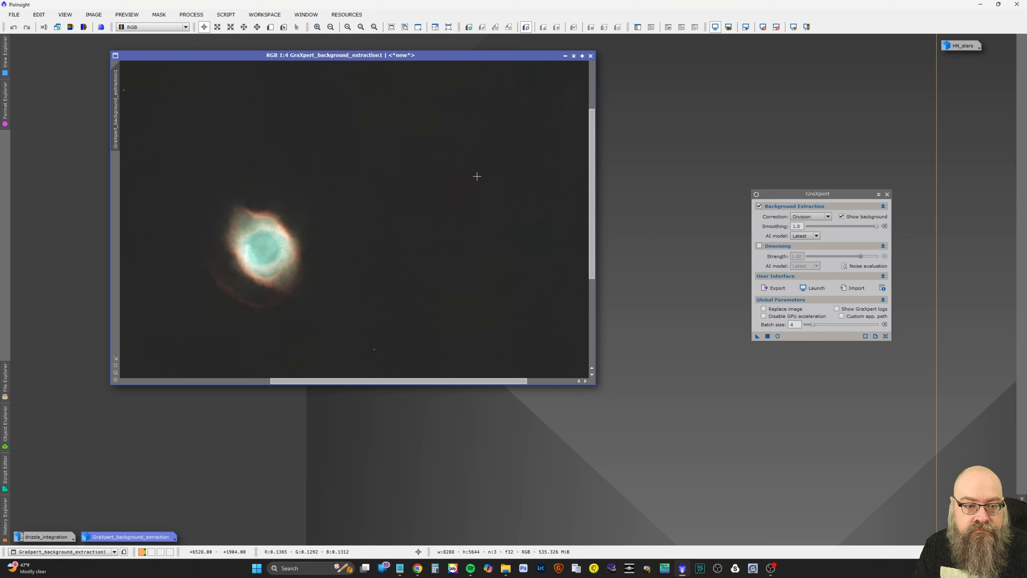
scroll(477, 176, "down", 4)
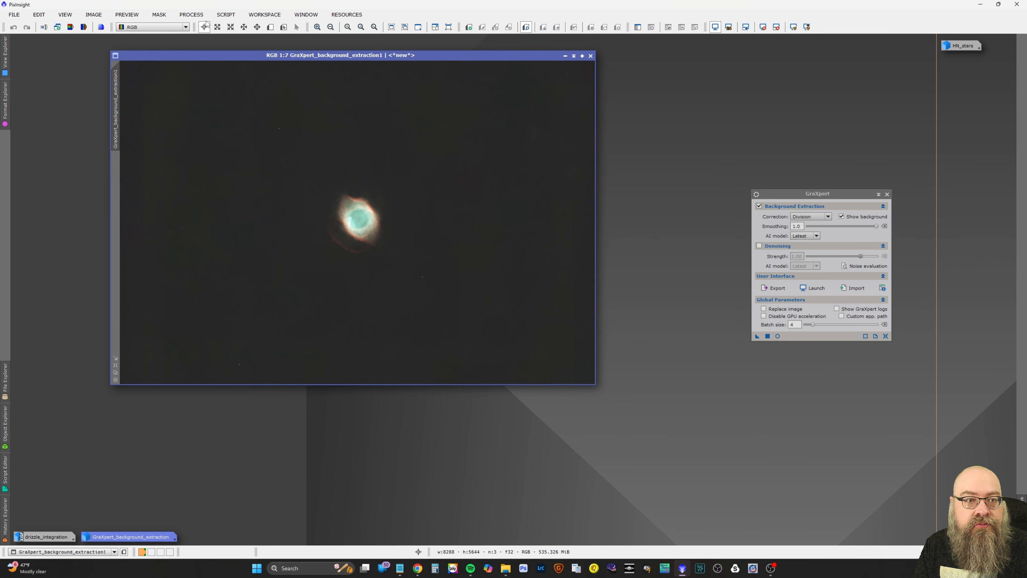
Open GeneralizedHyperbolicStretch, send histogram level 0.156313 to the symmetry point, set Stretch factor to 0.740 and start the real-time preview
left_click(191, 14)
mouse_move(207, 31)
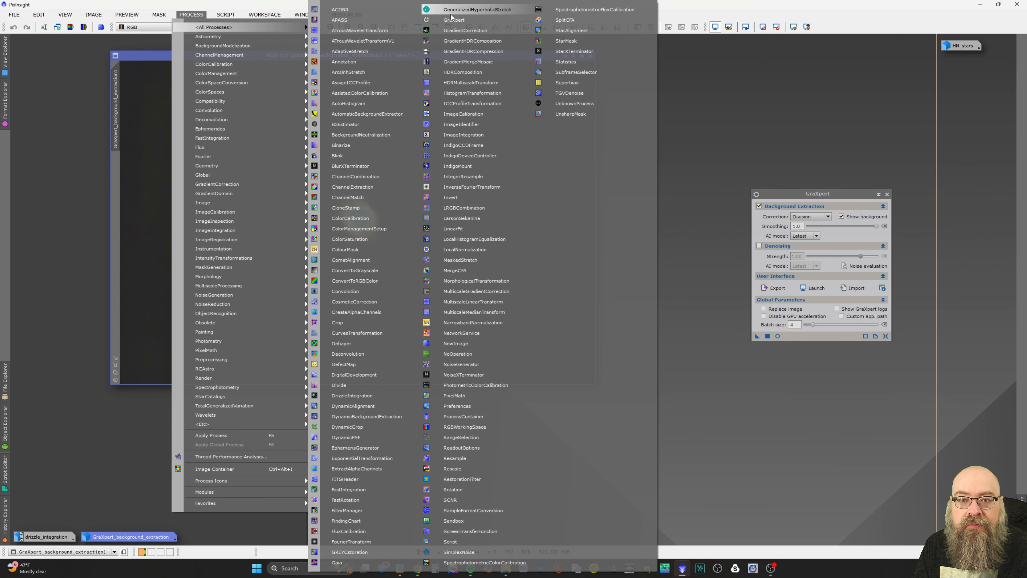
left_click(452, 16)
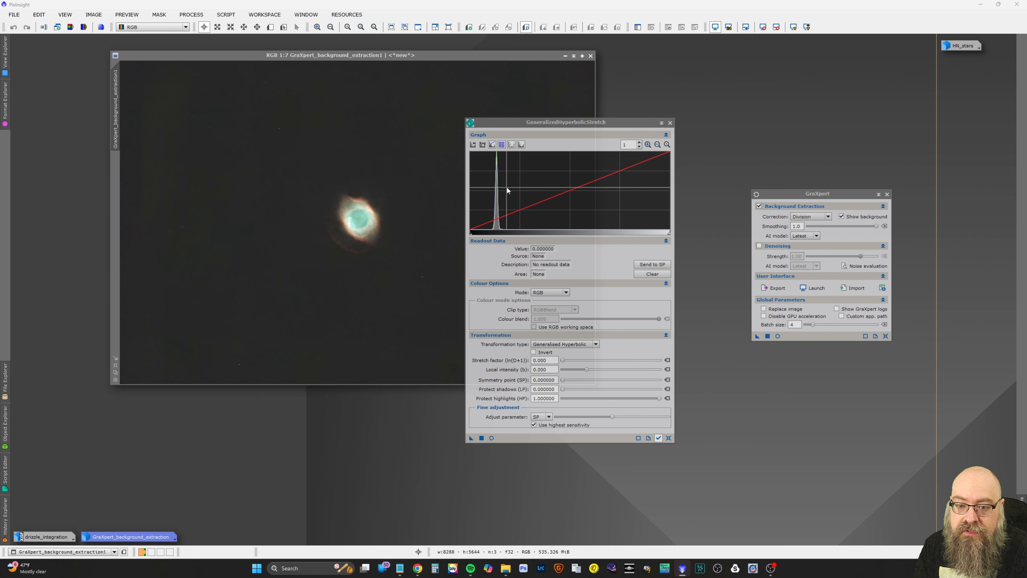
left_click(501, 215)
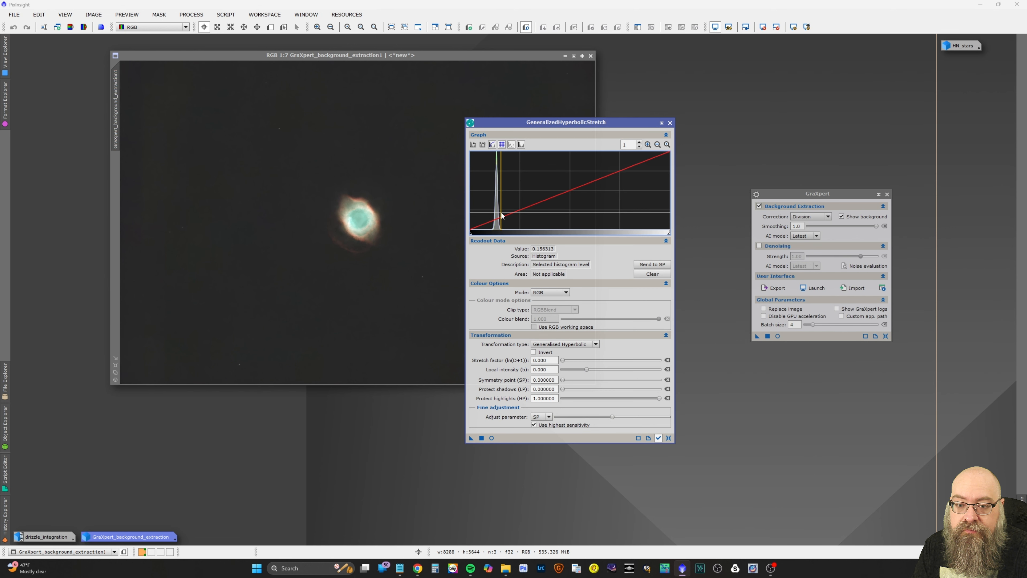
left_click(638, 263)
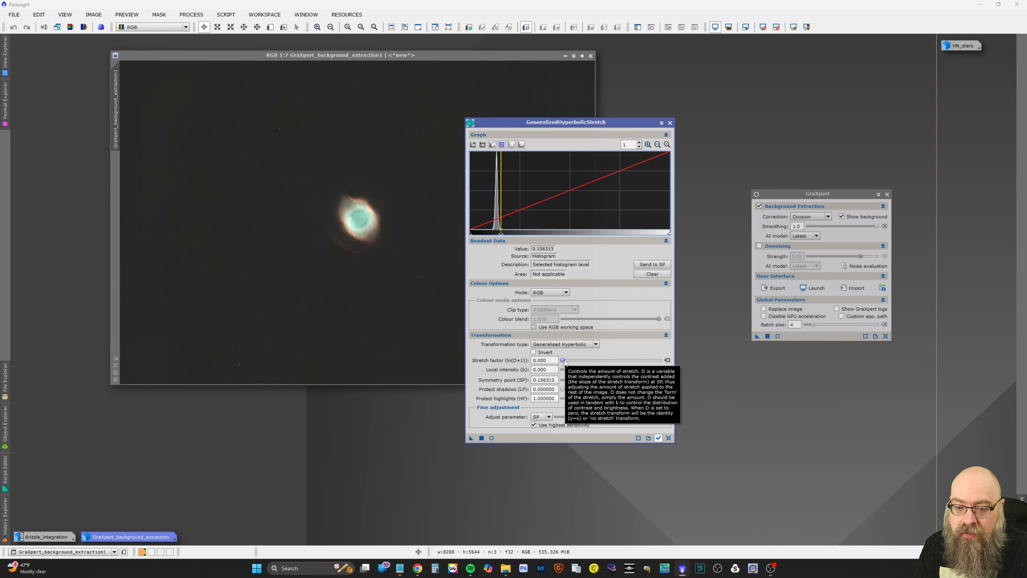
left_click_drag(564, 362, 566, 360)
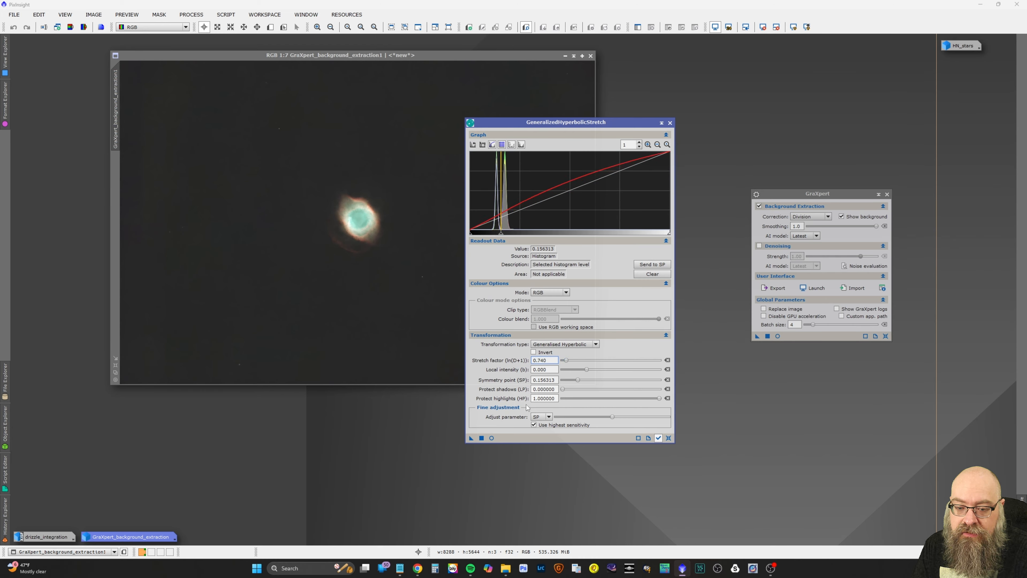
left_click(491, 438)
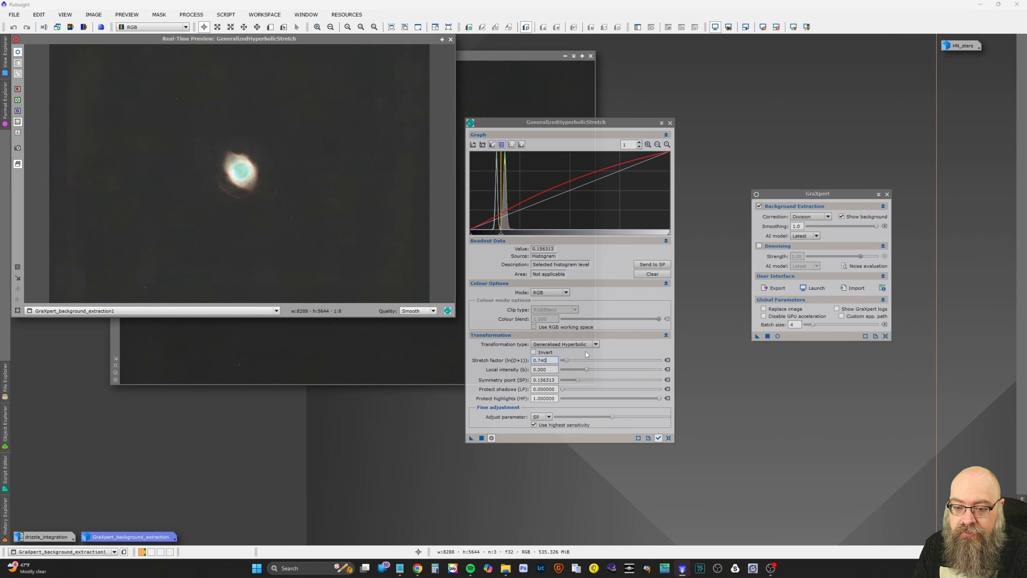
Set Local intensity to 2.130, Stretch factor to 1.900 and Protect highlights to 0.24 while checking the preview
left_click_drag(584, 369, 599, 375)
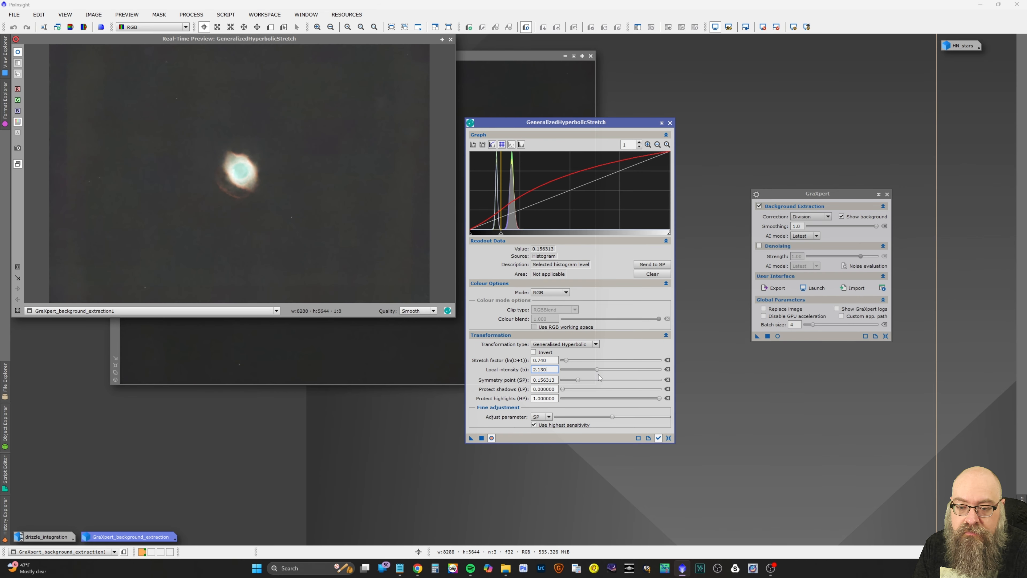
left_click_drag(660, 400, 593, 400)
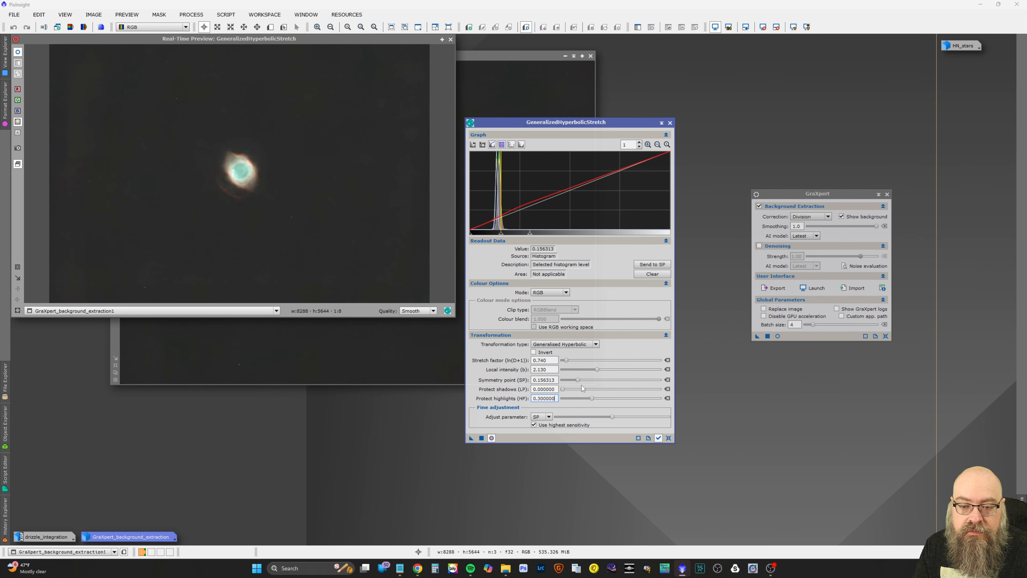
left_click_drag(566, 361, 575, 364)
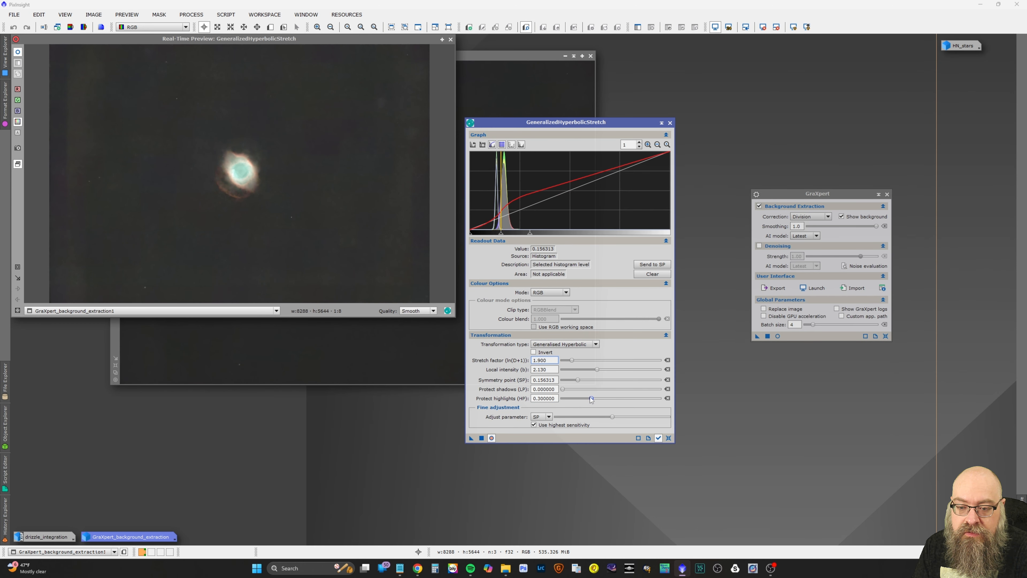
left_click_drag(591, 399, 586, 398)
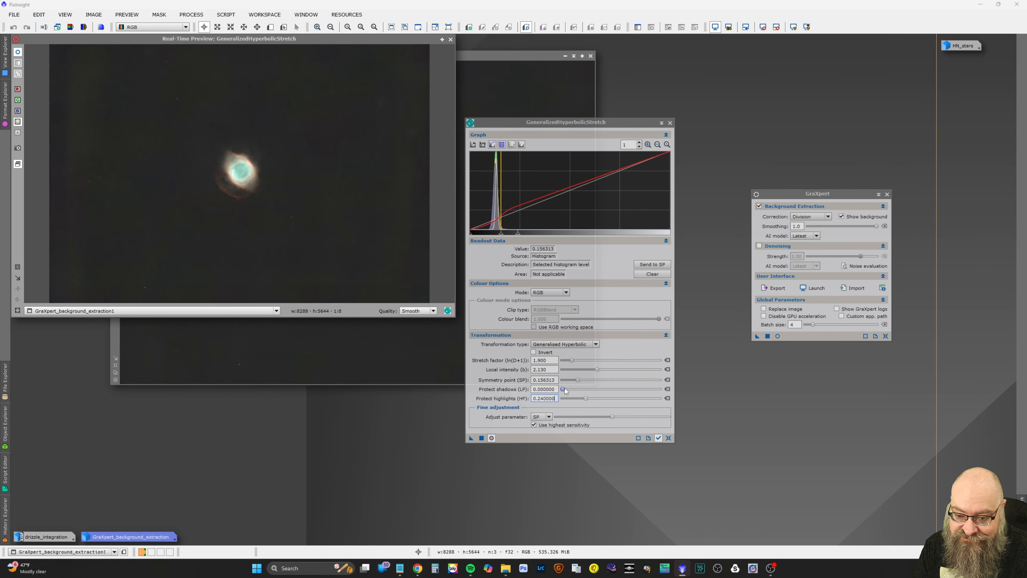
Try raising Protect shadows, return it to 0 and fine-tune the symmetry point to 0.156127
left_click_drag(563, 389, 578, 389)
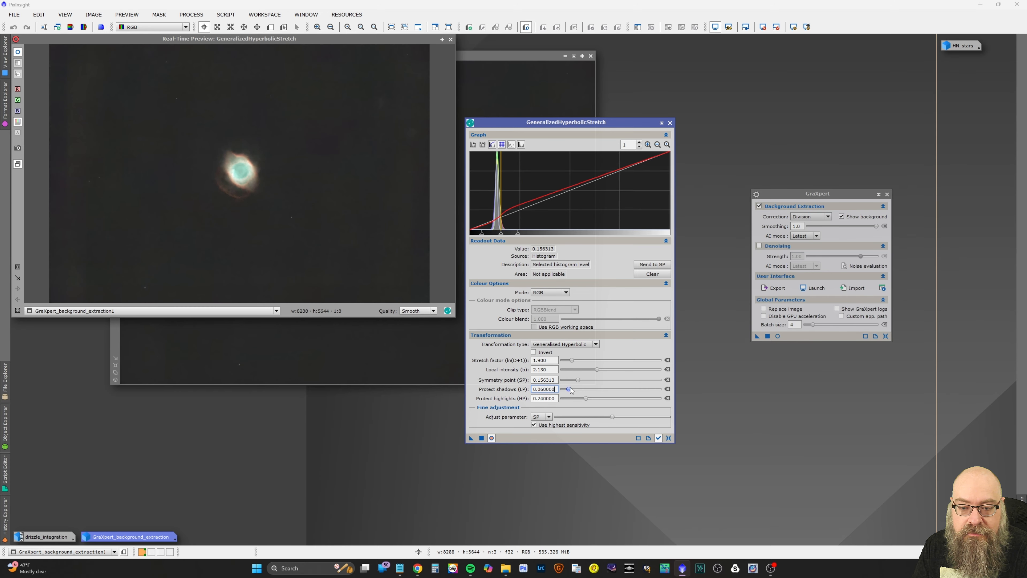
left_click_drag(578, 388, 561, 389)
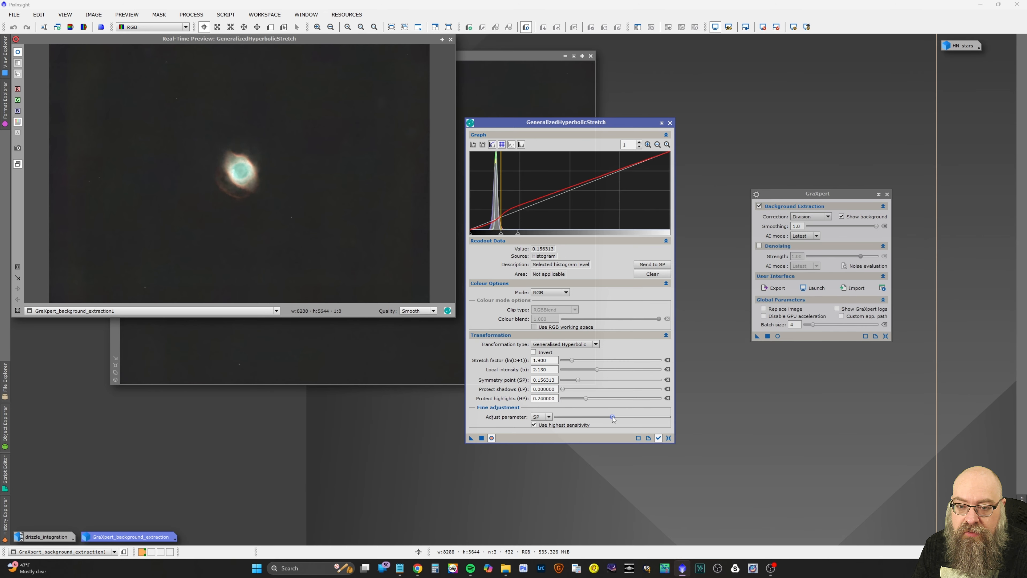
left_click_drag(612, 416, 591, 410)
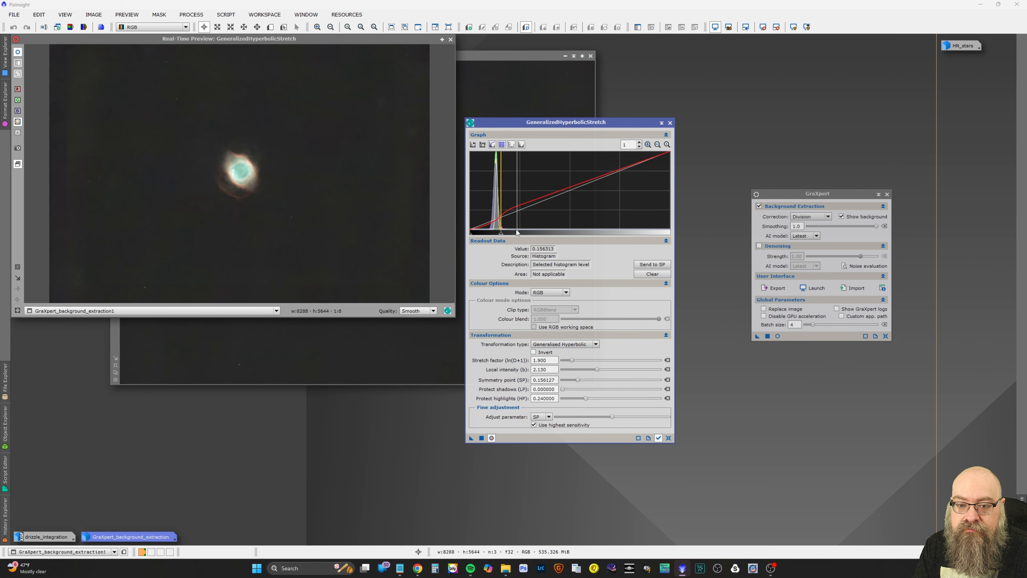
Send histogram level 0.156313 back to the symmetry point, compare the preview with the original, and apply the stretch, resetting the parameters
left_click_drag(501, 237, 501, 238)
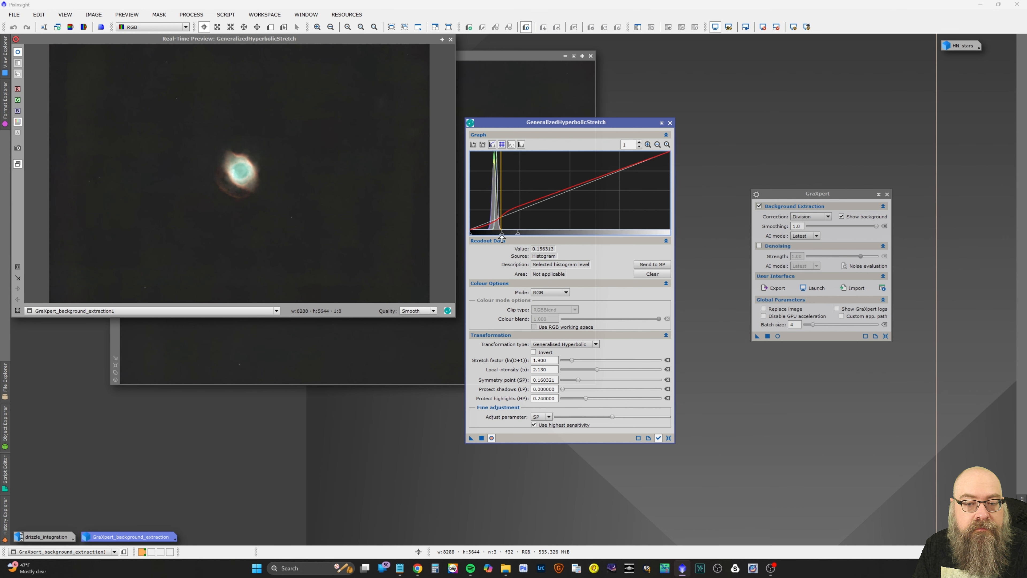
left_click(652, 265)
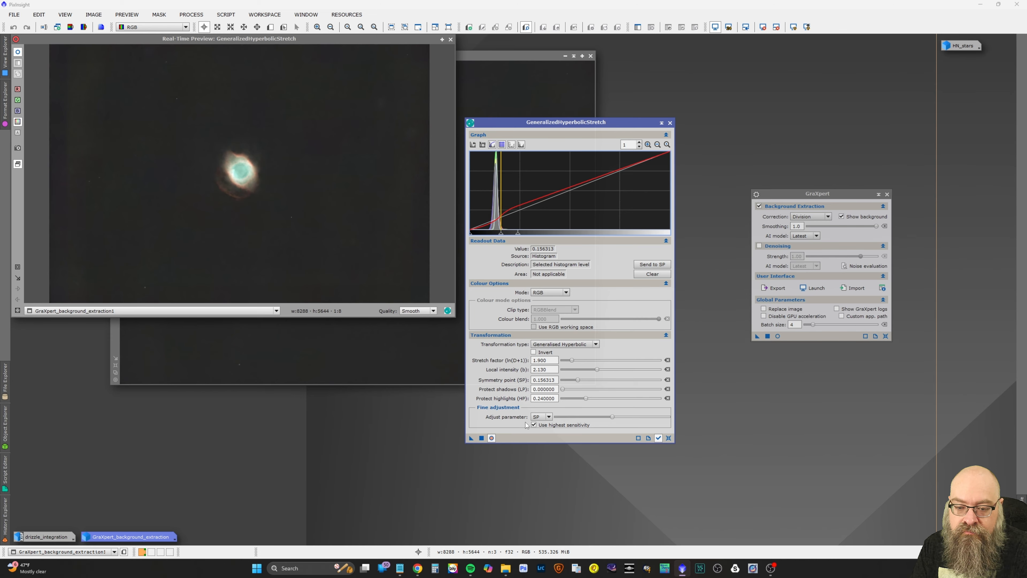
left_click(491, 438)
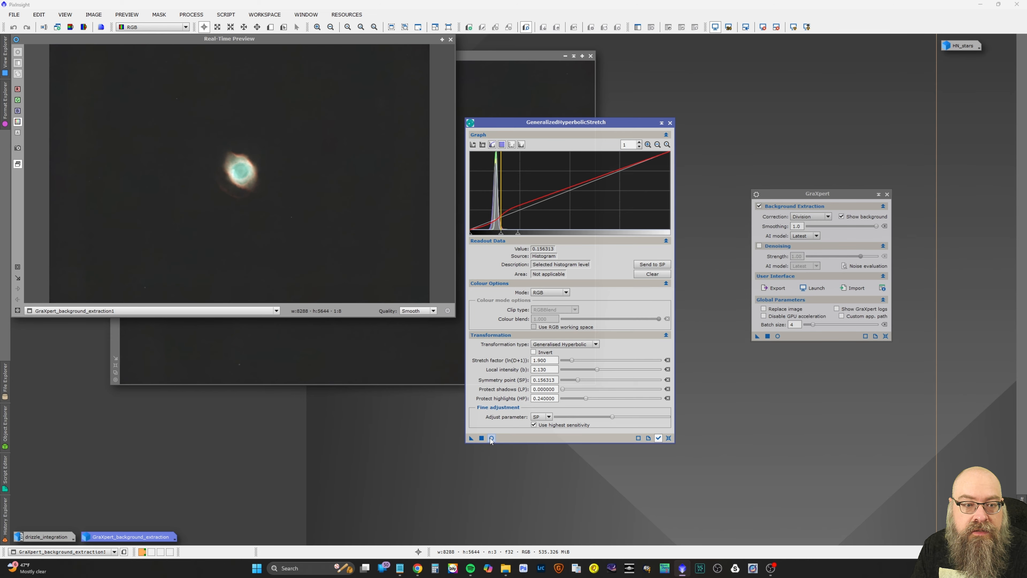
left_click(481, 438)
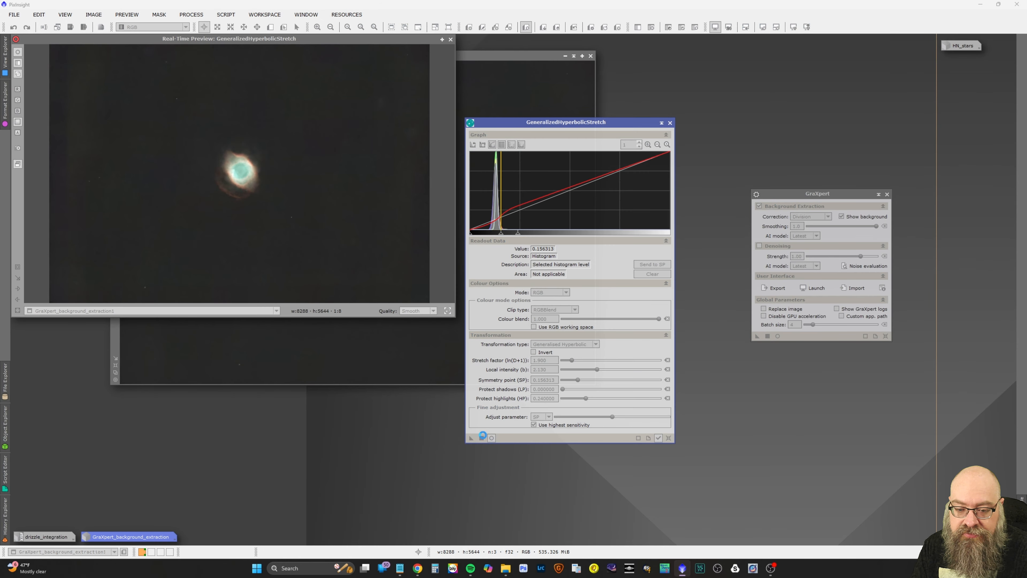
left_click(668, 437)
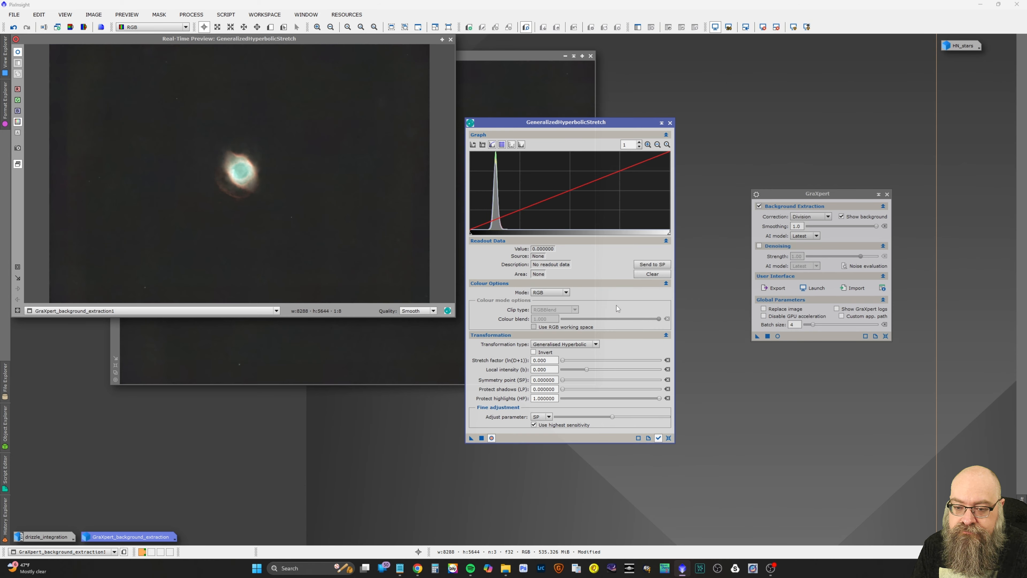
Apply a Linear transformation with Blackpoint 0.022044 to the nebula image and reset the stretch parameters
left_click(566, 344)
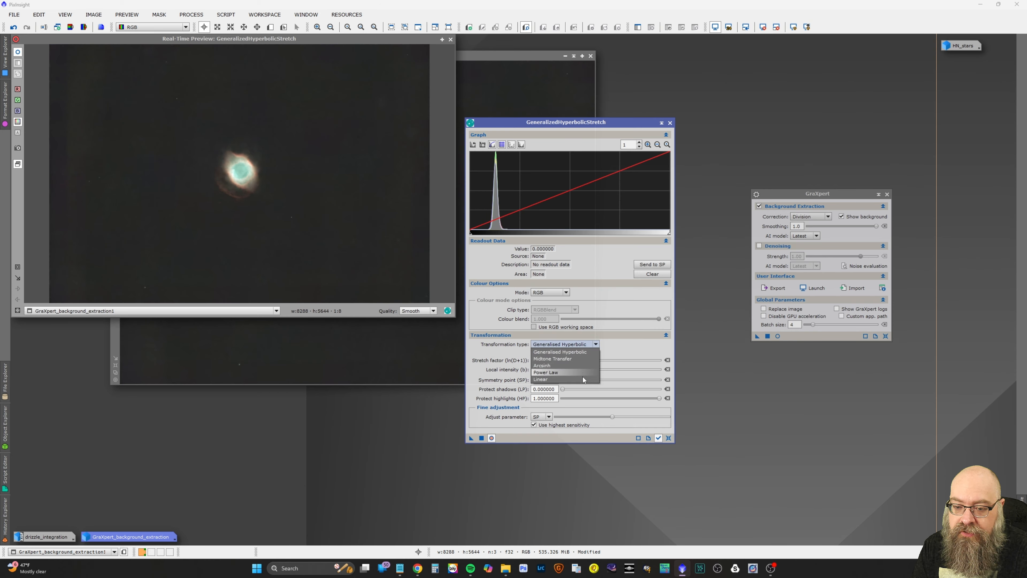
left_click(583, 378)
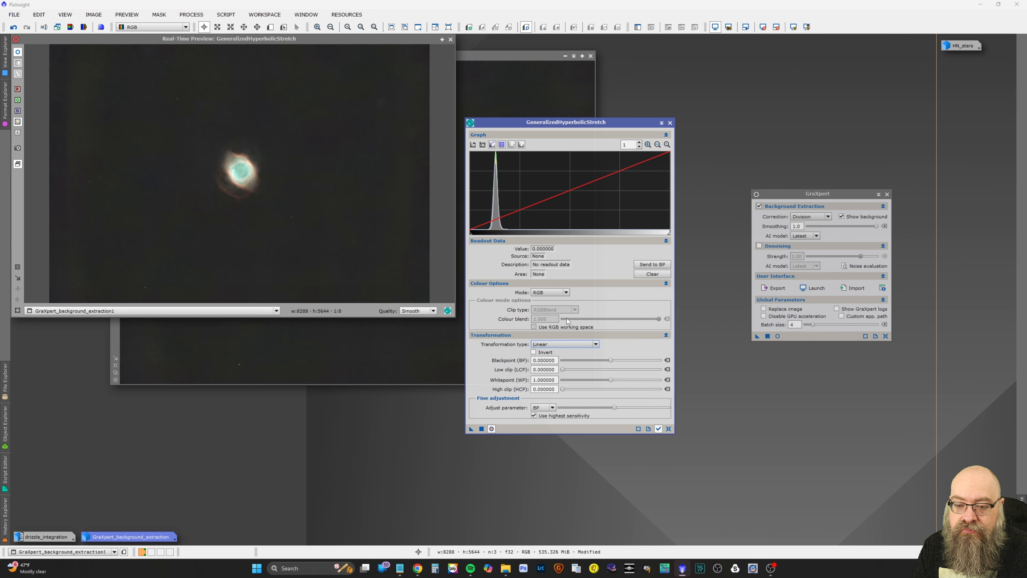
left_click_drag(611, 360, 613, 360)
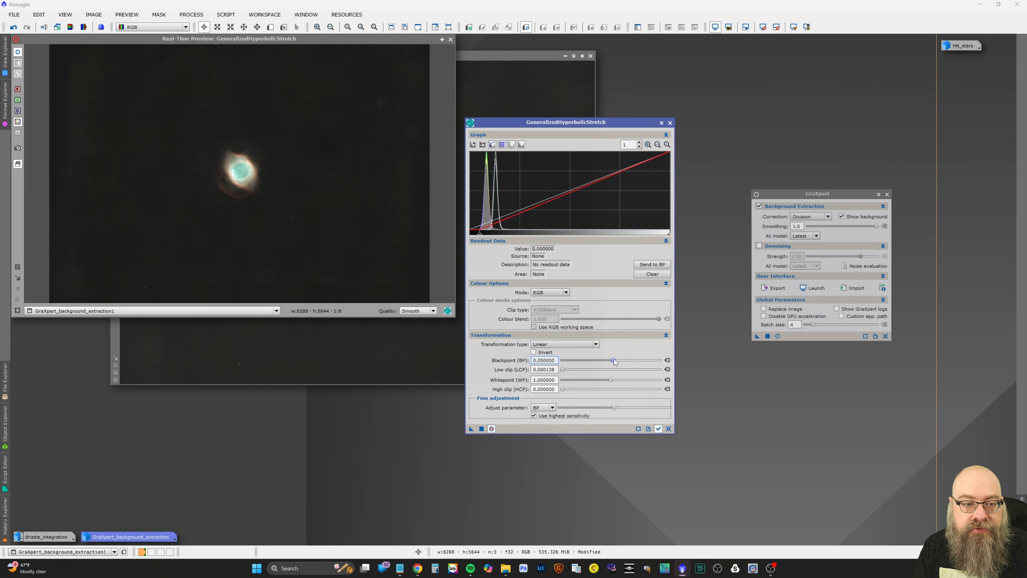
left_click_drag(614, 359, 615, 361)
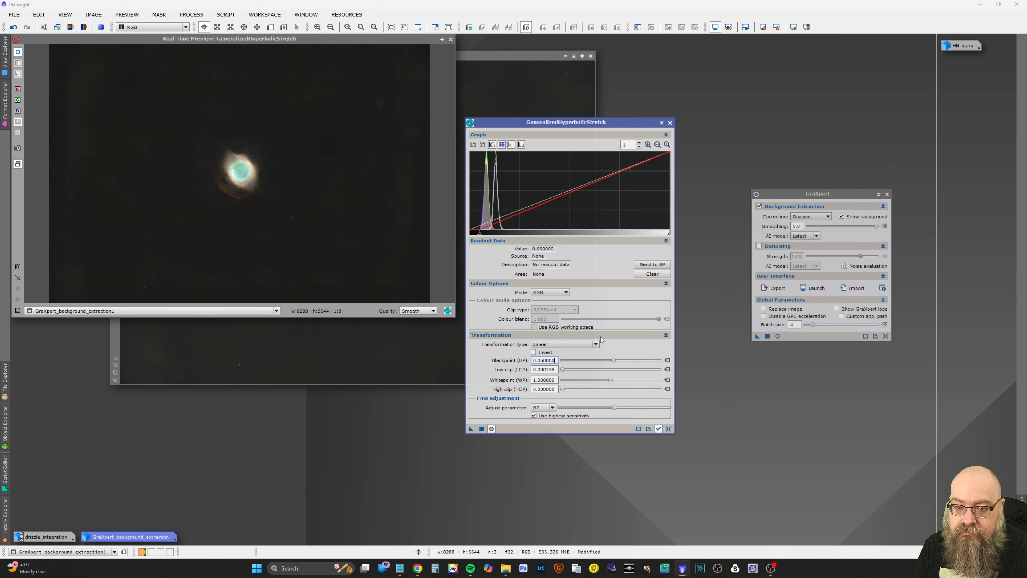
left_click_drag(480, 234, 474, 236)
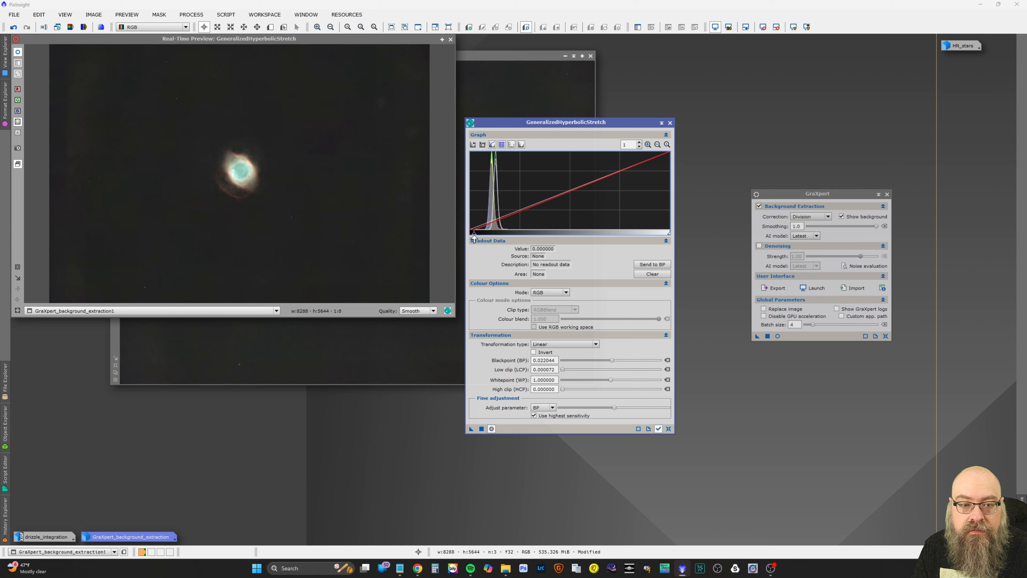
left_click(482, 429)
left_click(669, 429)
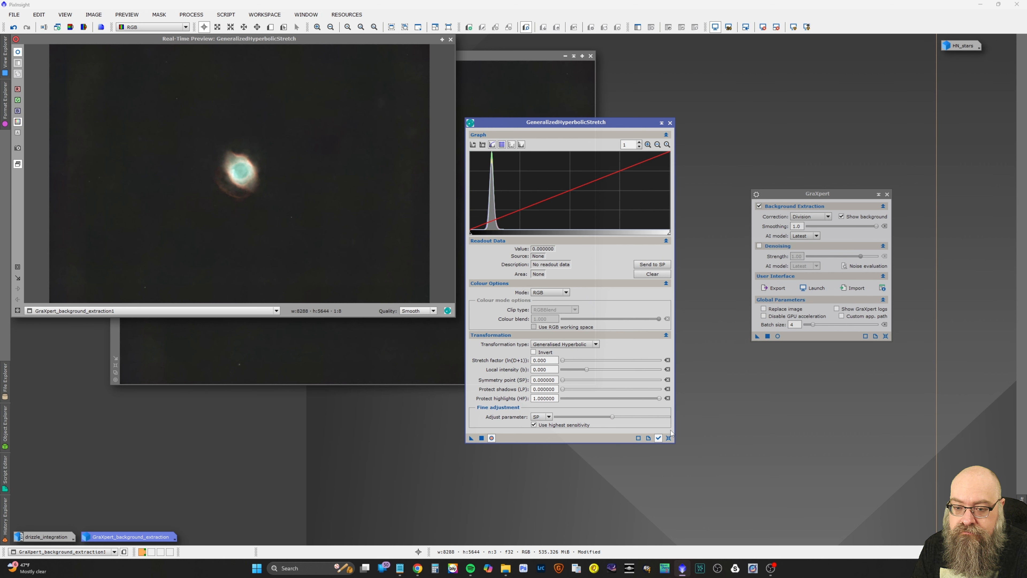
Apply a Generalised Hyperbolic stretch with Stretch factor 0.500, Local intensity -2.600 and Protect highlights 0.21, and close the process
left_click(499, 160)
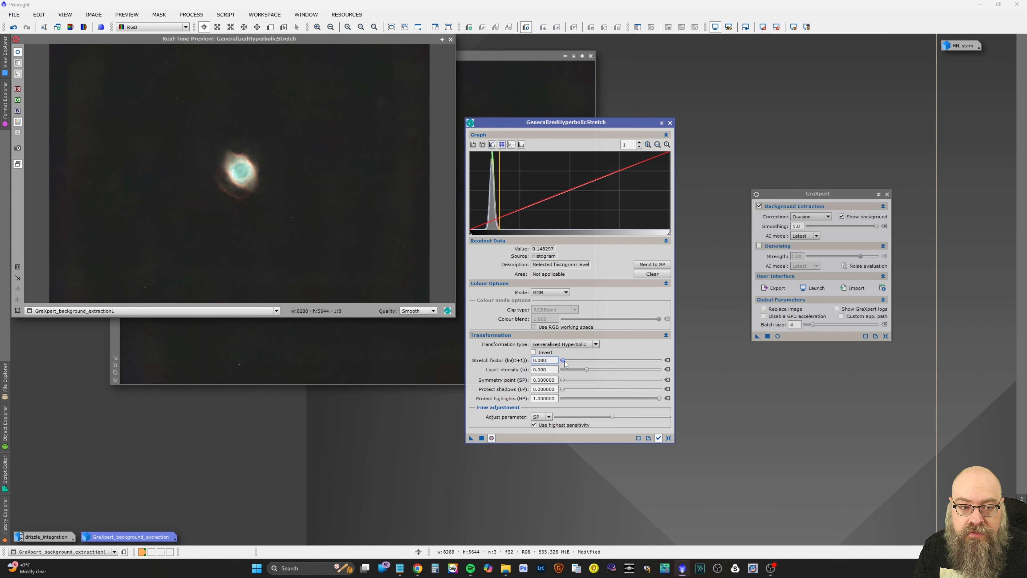
left_click_drag(564, 360, 567, 363)
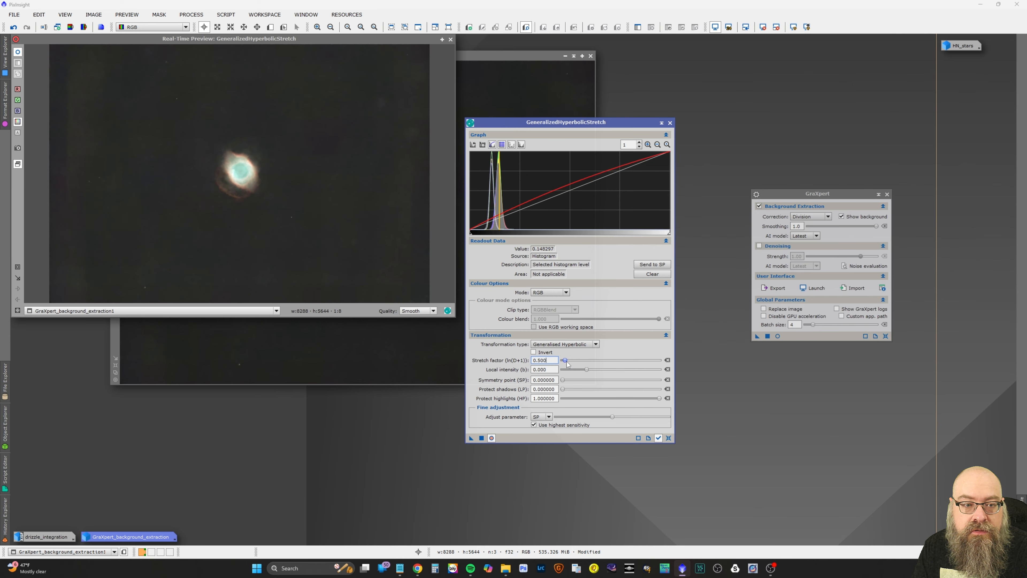
mouse_move(584, 370)
left_mouse_down()
mouse_move(556, 373)
mouse_move(574, 371)
left_mouse_up()
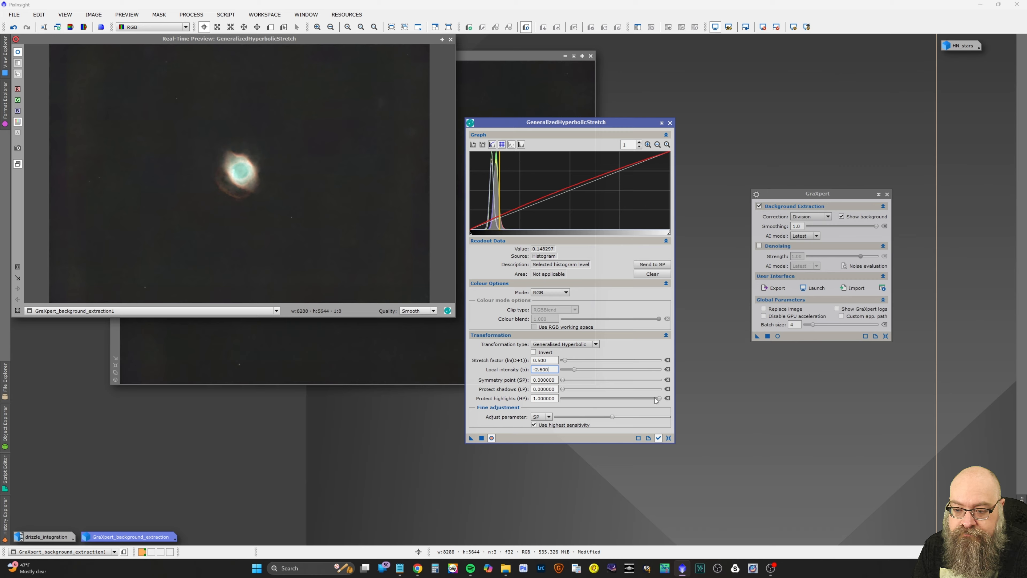
left_click_drag(658, 397, 574, 399)
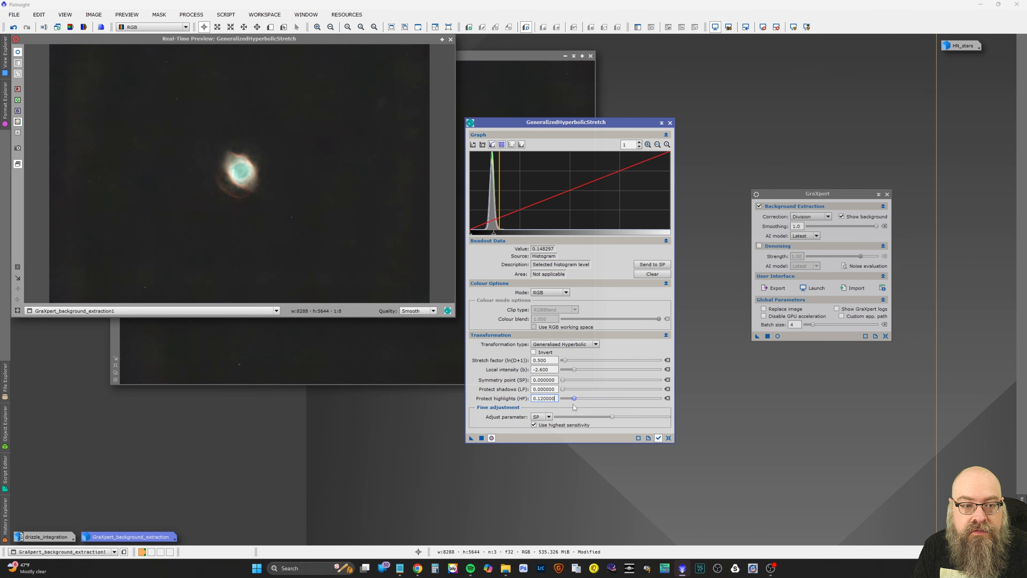
left_click_drag(574, 400, 583, 399)
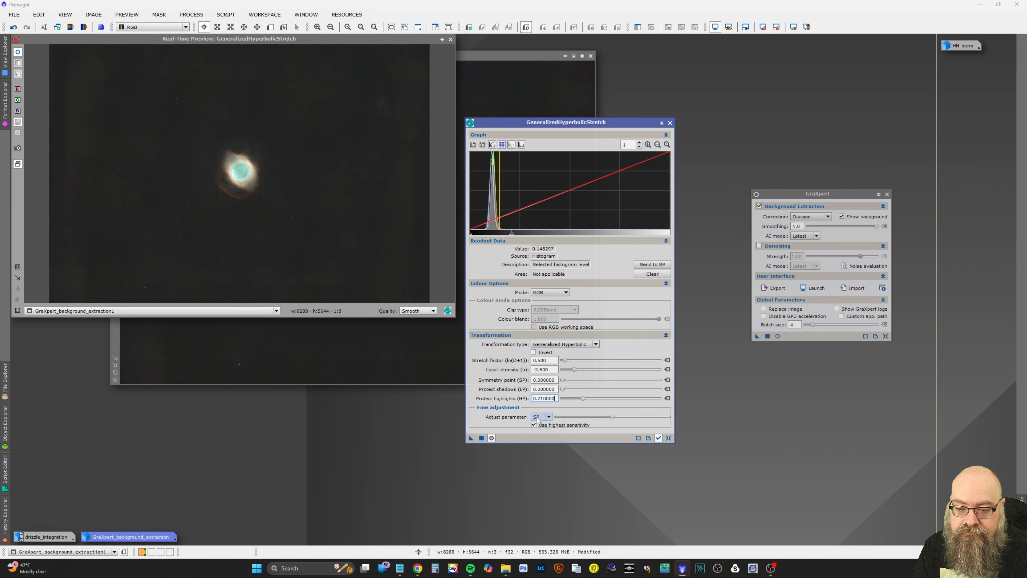
left_click(481, 438)
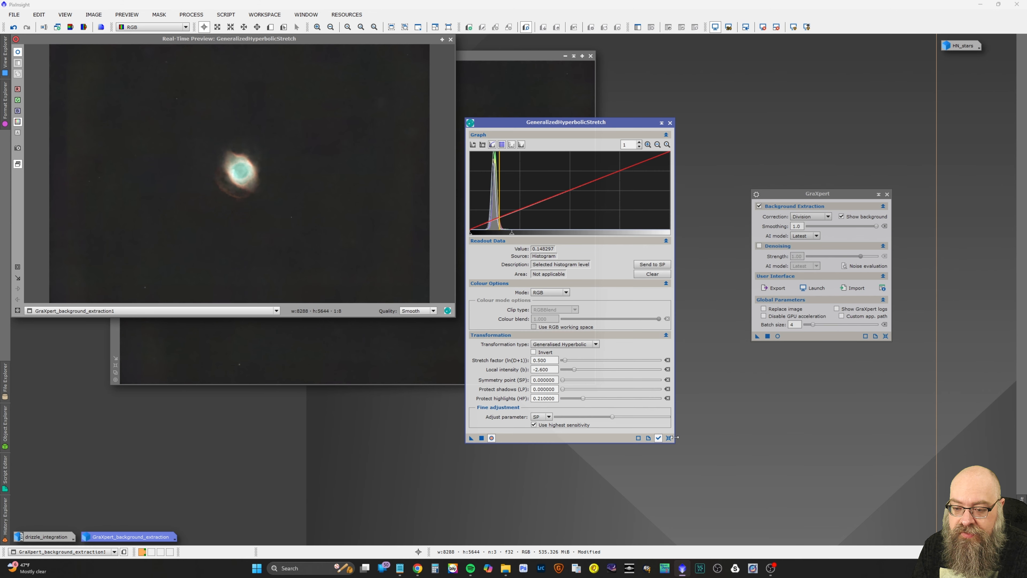
left_click(669, 121)
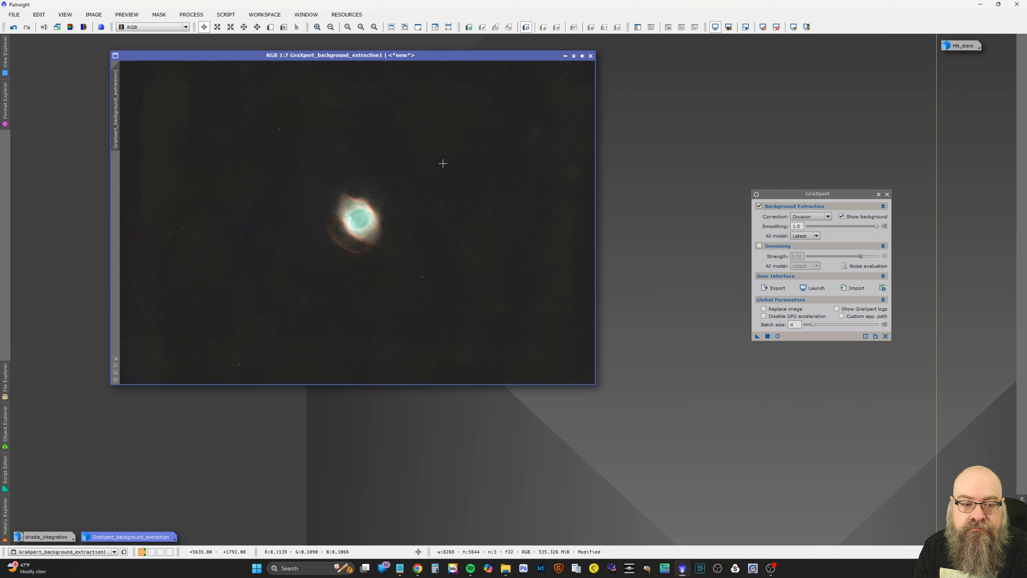
Open NarrowbandNormalization on the stretched nebula with a real-time preview and set its palette to SHO
scroll(414, 195, "up", 4)
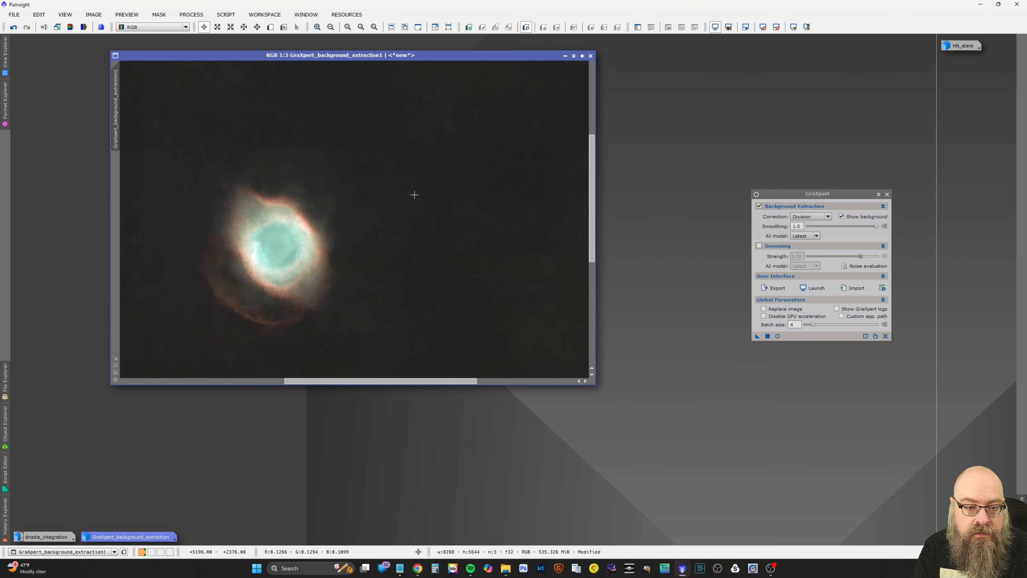
scroll(414, 195, "down", 1)
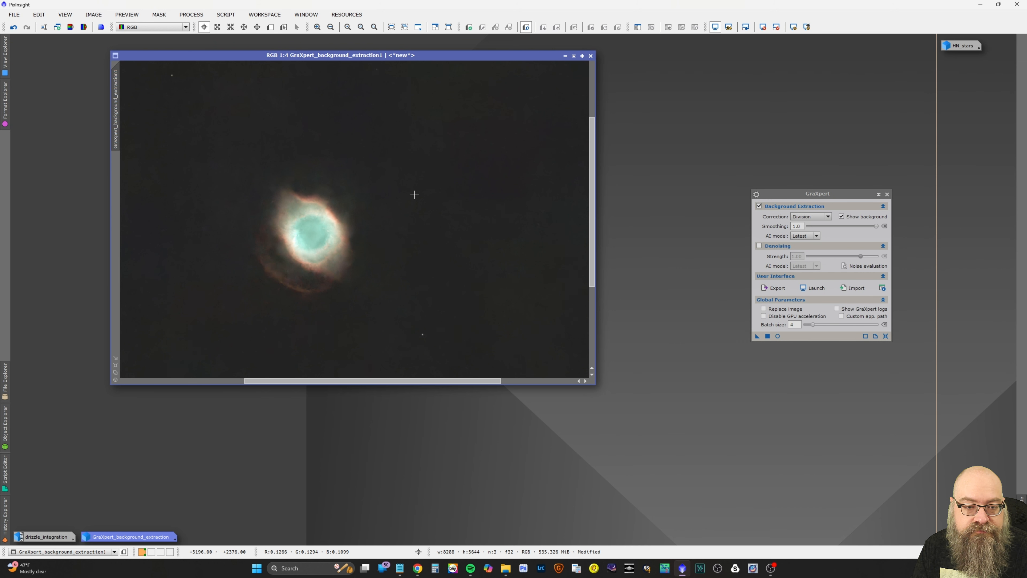
scroll(414, 195, "down", 1)
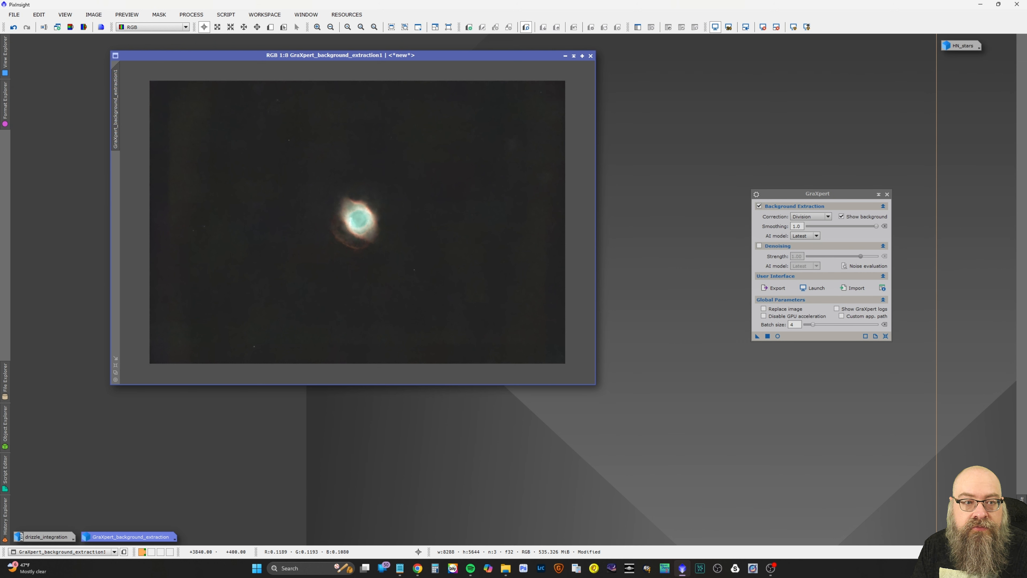
left_click(191, 15)
mouse_move(208, 30)
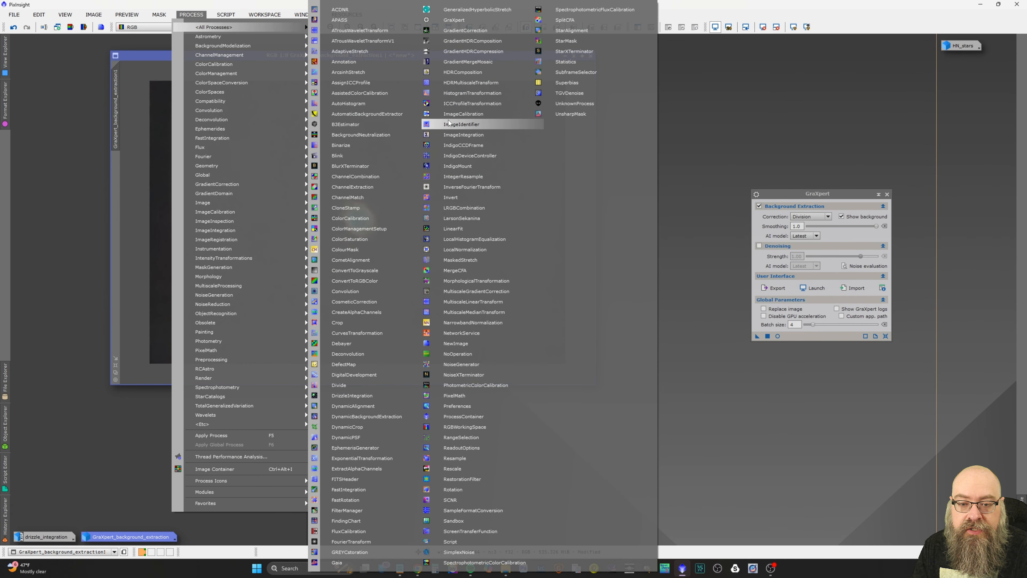
left_click(513, 319)
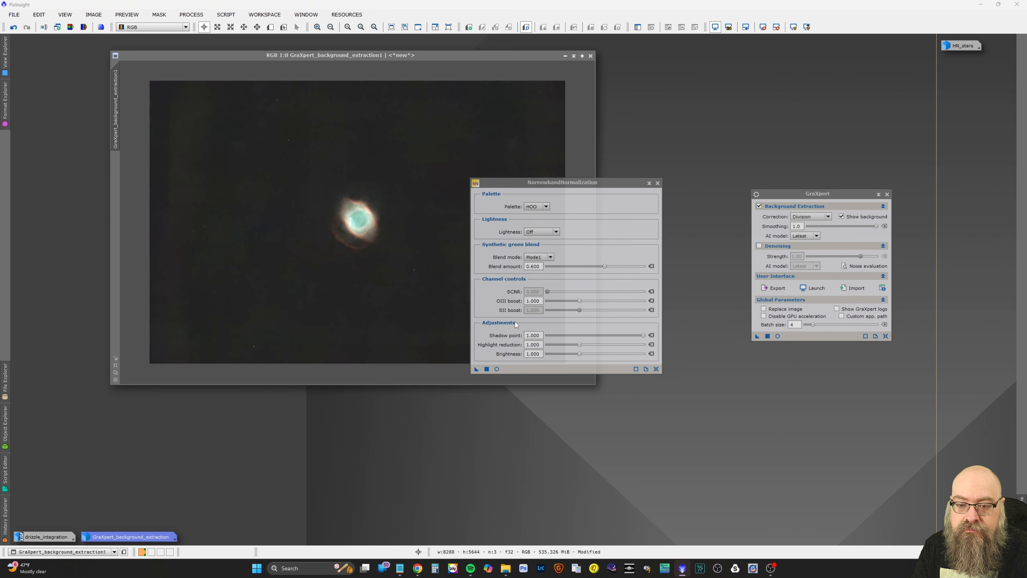
left_click(497, 366)
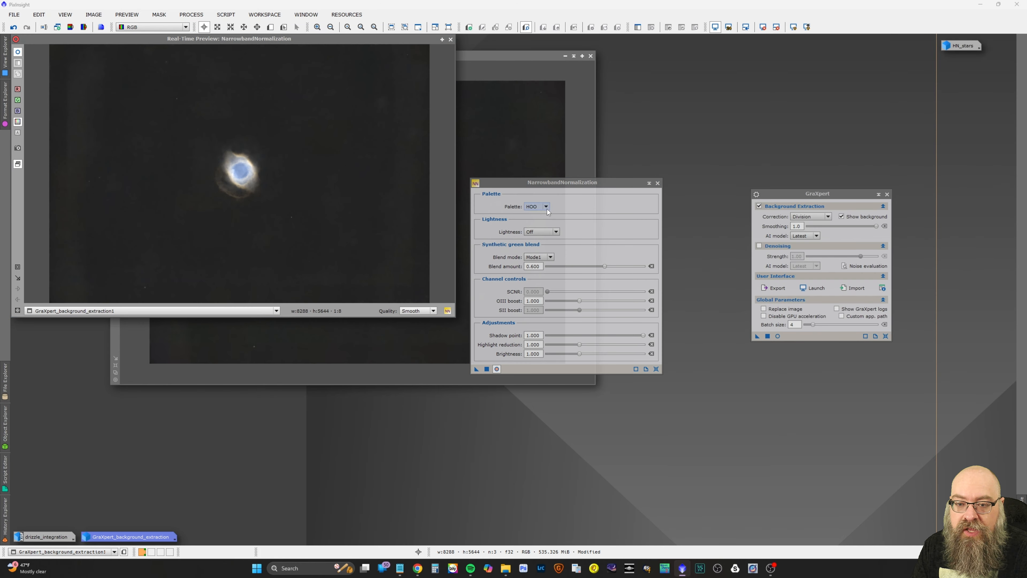
left_click(546, 207)
left_click(546, 221)
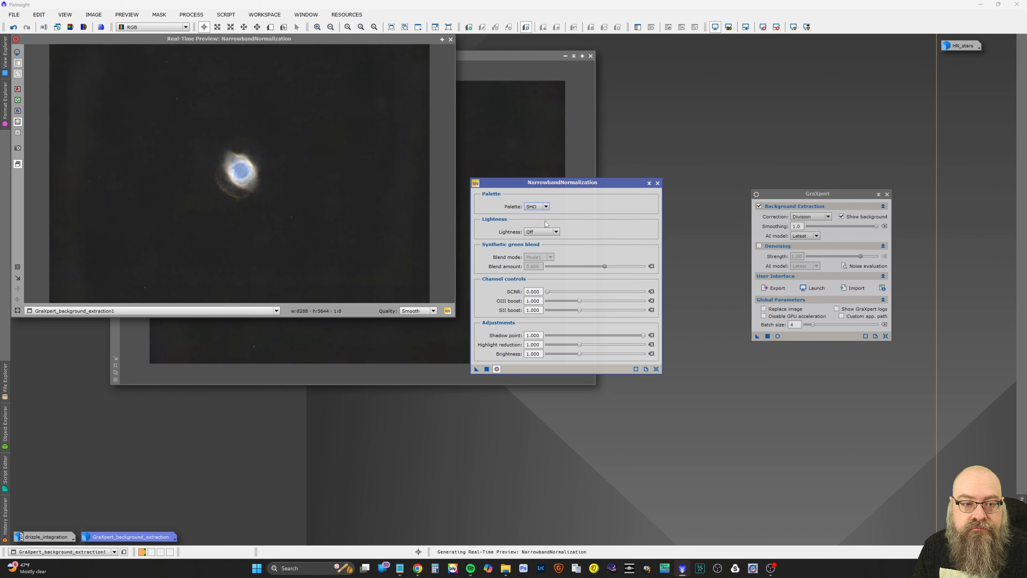
Try the Lightness modes Preserve and Ha for the SHO palette in the preview
left_click(556, 232)
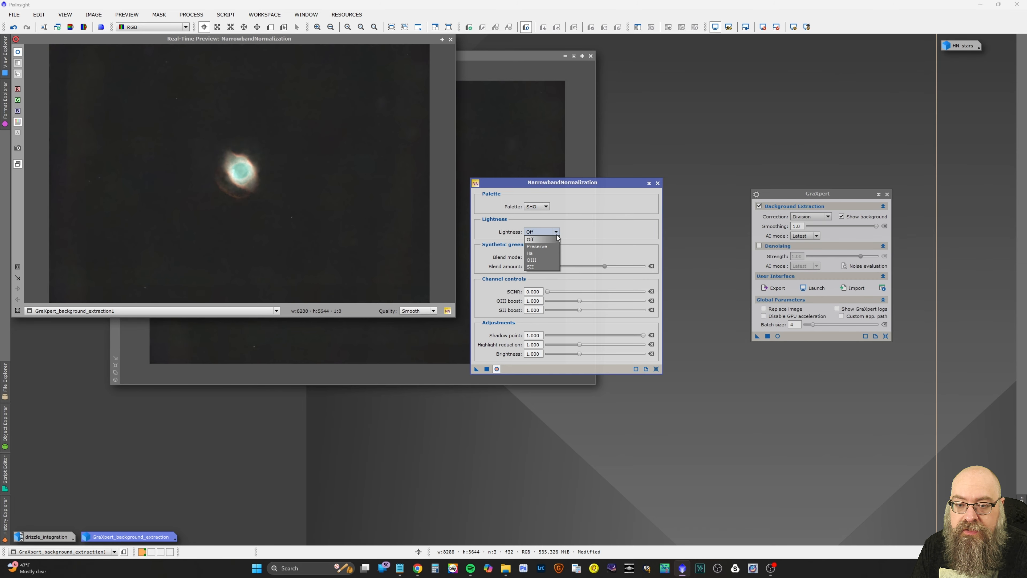
left_click(516, 234)
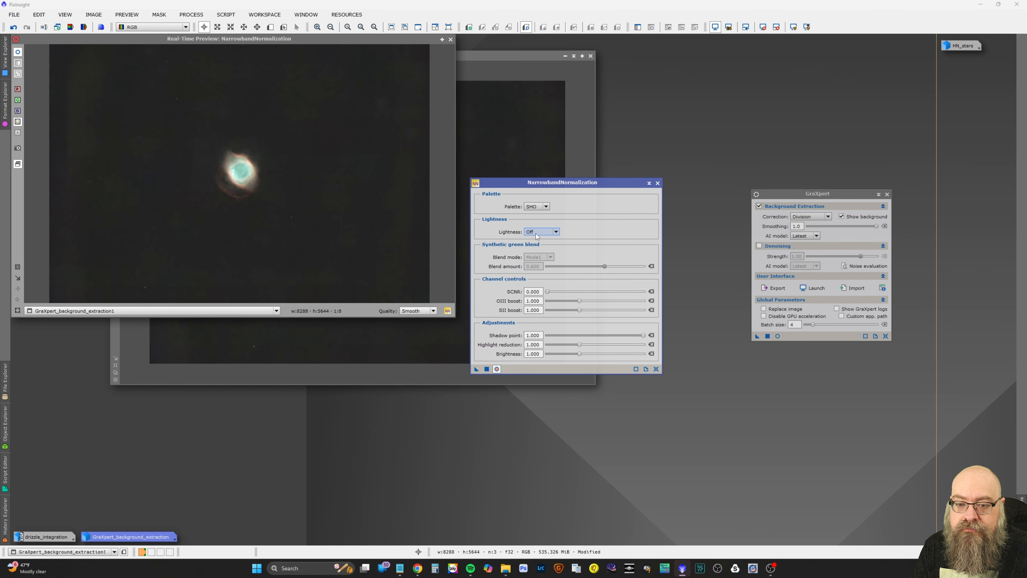
mouse_move(536, 233)
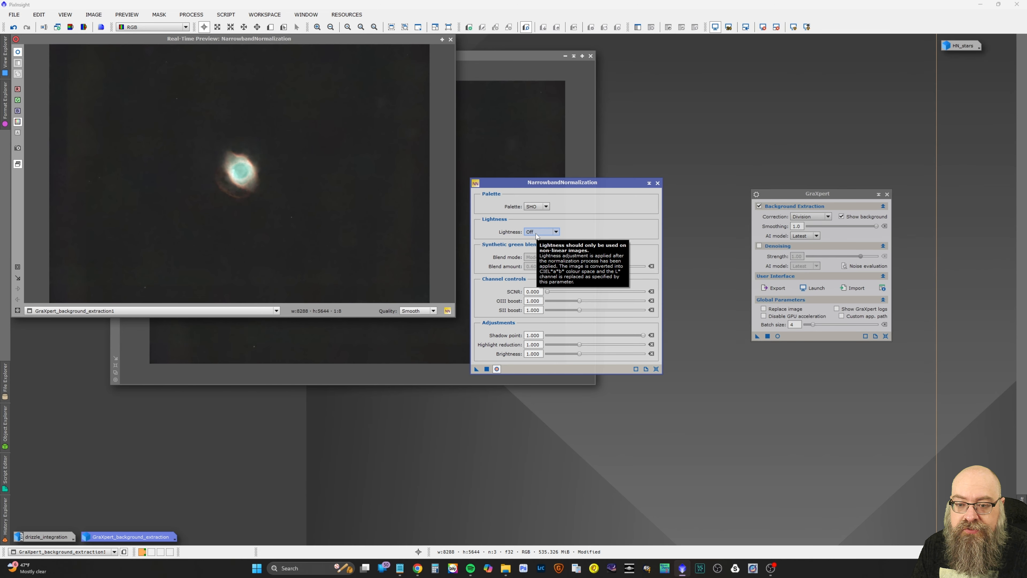
left_click(556, 231)
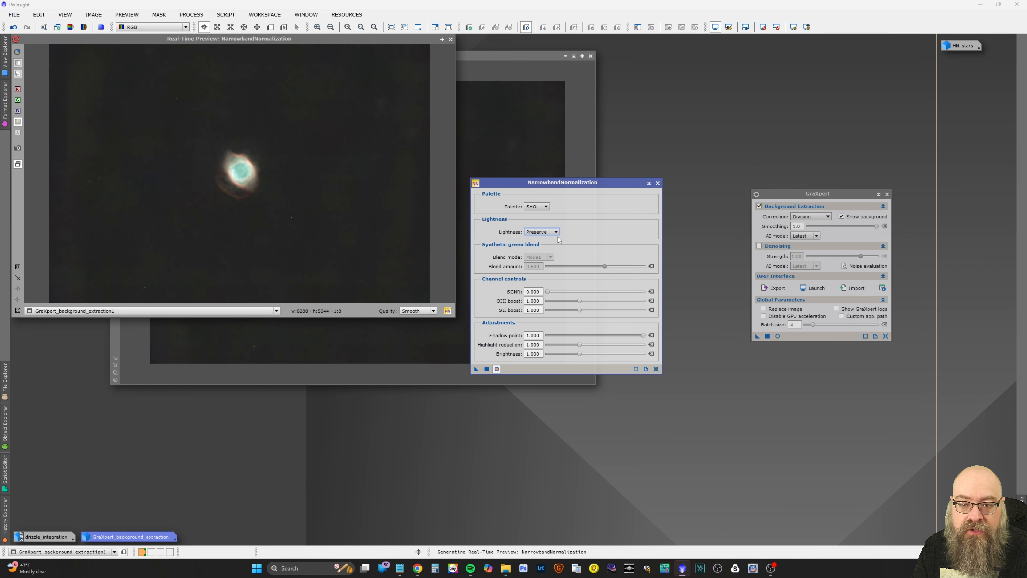
left_click(553, 246)
left_click(556, 232)
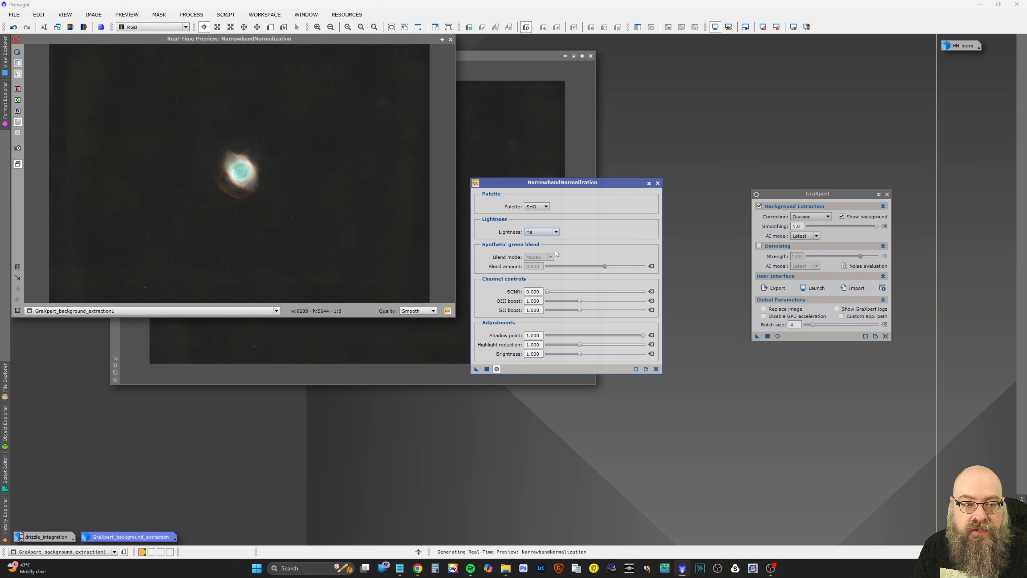
left_click(555, 252)
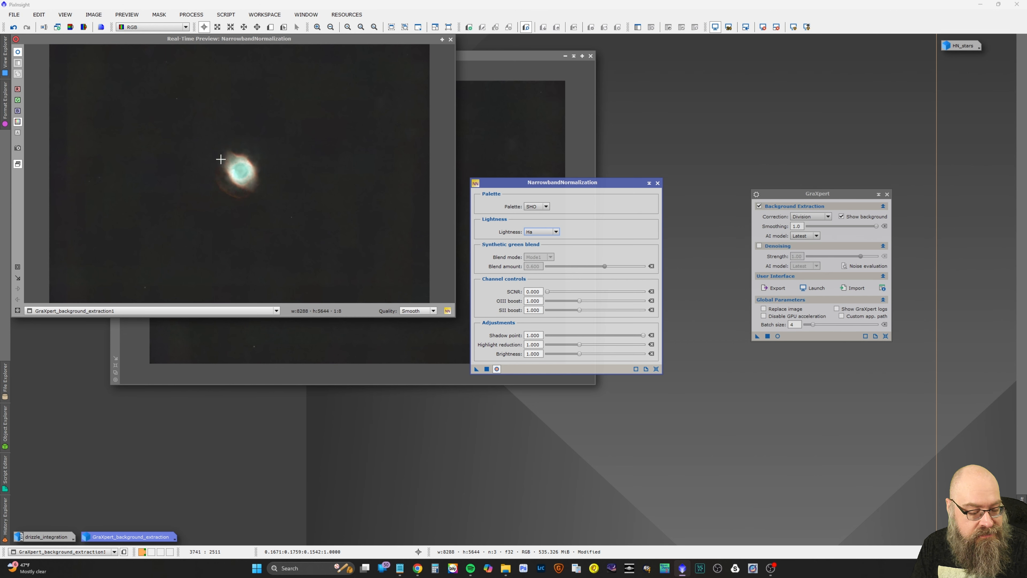
Zoom the preview in on the nebula, compare Lightness Off, and set Lightness to Preserve
left_click_drag(177, 116, 322, 235)
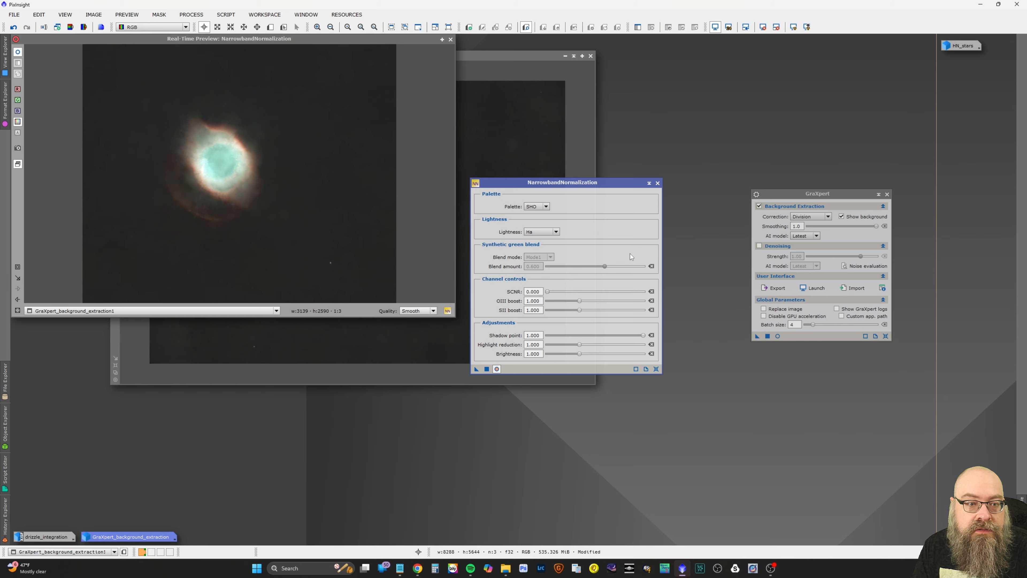
left_click(551, 233)
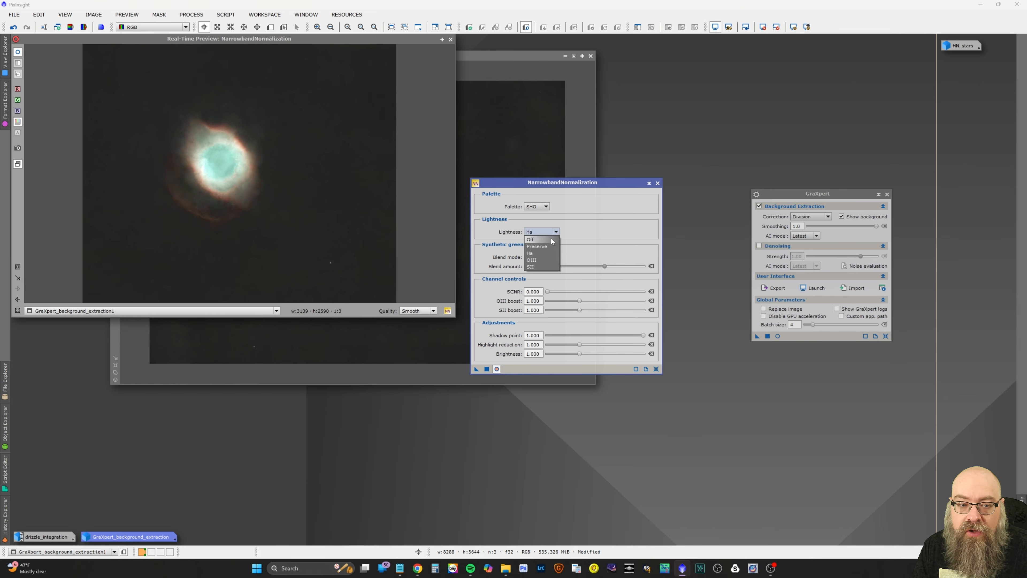
left_click(553, 240)
left_click(552, 233)
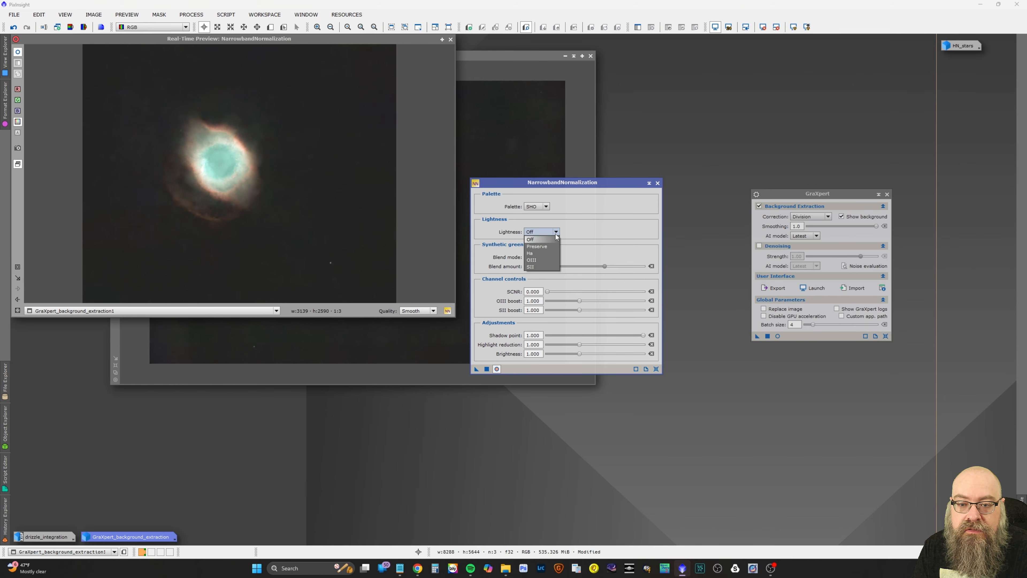
left_click(555, 247)
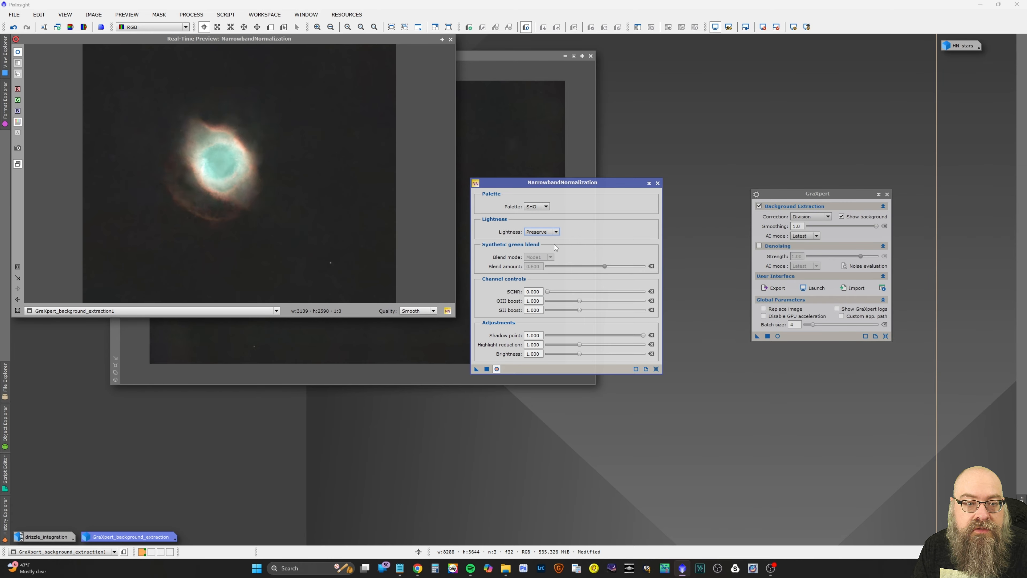
Compare the Ha Lightness mode in the preview and return Lightness to Preserve
left_click(555, 232)
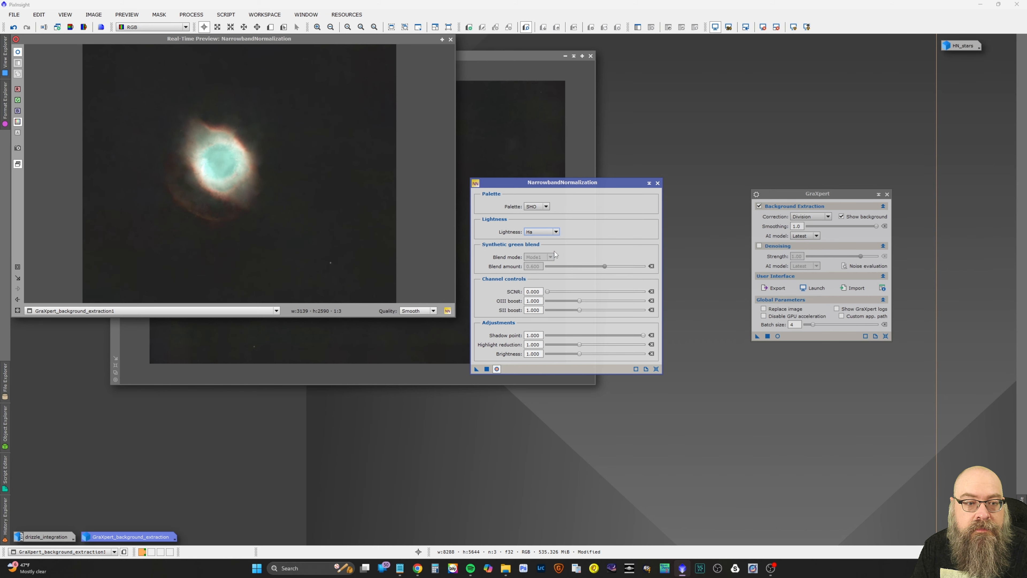
left_click(555, 251)
left_click(555, 232)
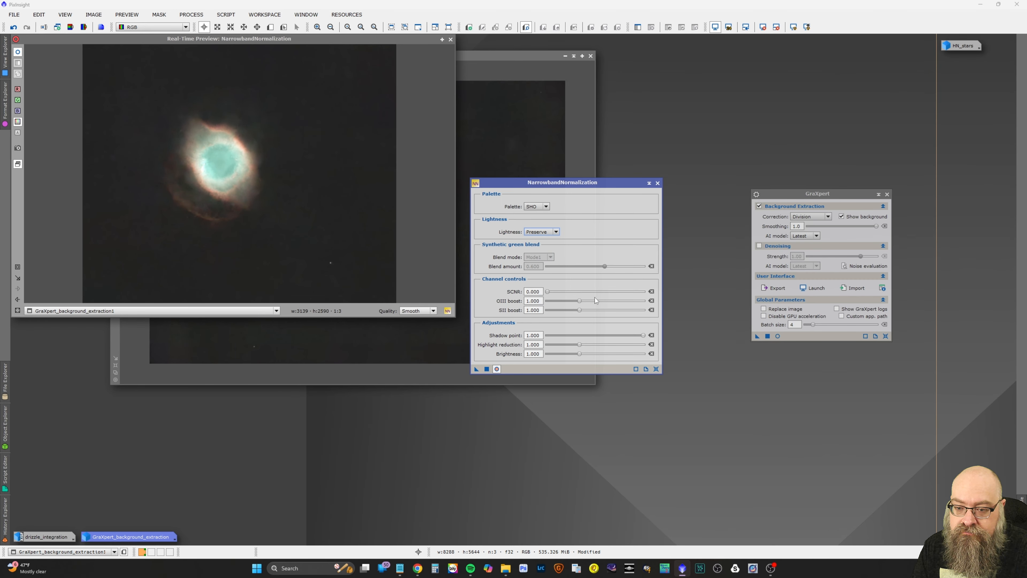
Adjust the channel controls to SCNR 0.791, OIII boost 1.235 and SII boost 1.517
left_click_drag(584, 302, 605, 309)
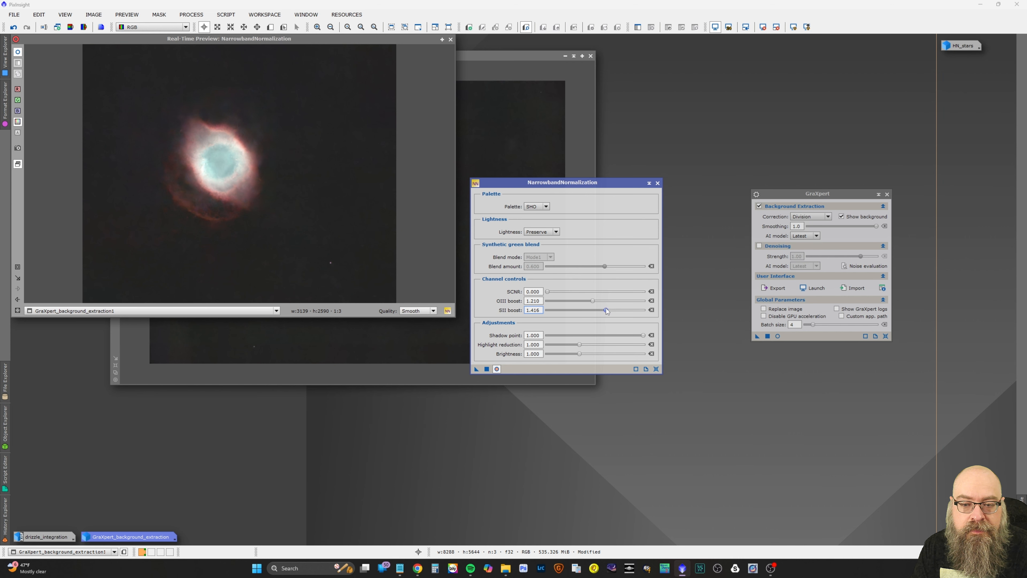
left_click_drag(547, 292, 617, 299)
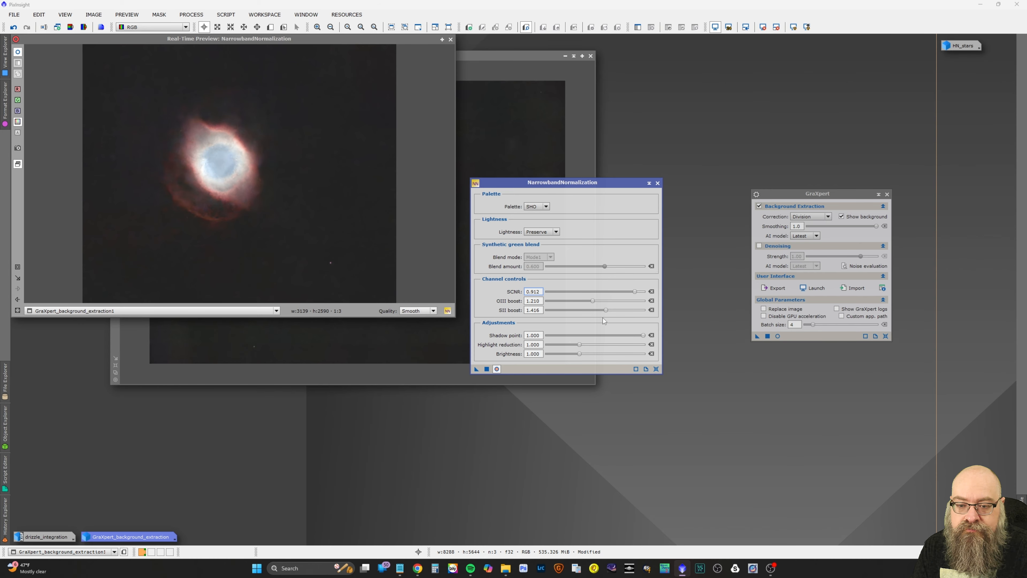
mouse_move(605, 309)
left_mouse_down()
mouse_move(616, 310)
mouse_move(603, 300)
left_mouse_up()
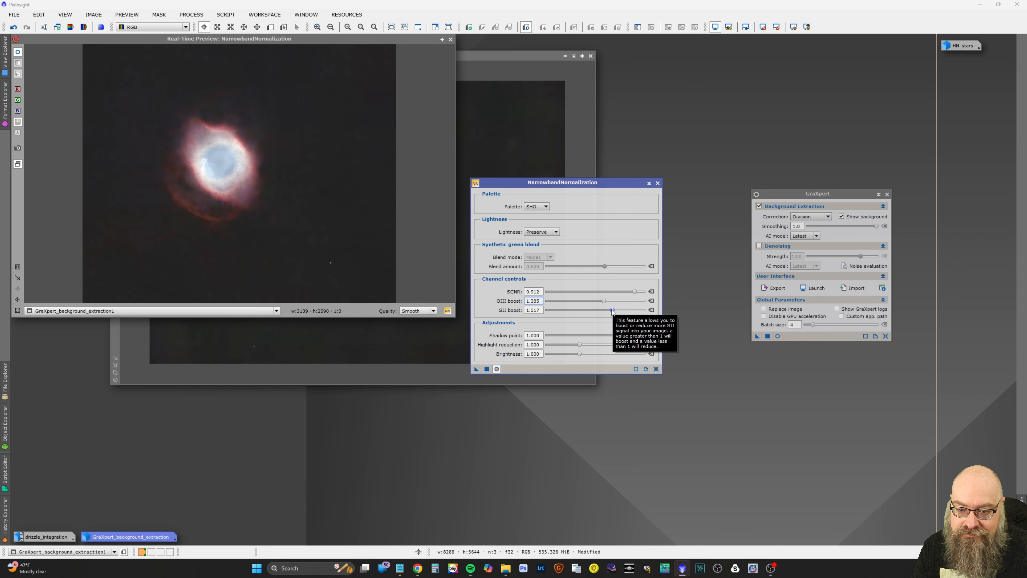
left_click_drag(634, 291, 602, 302)
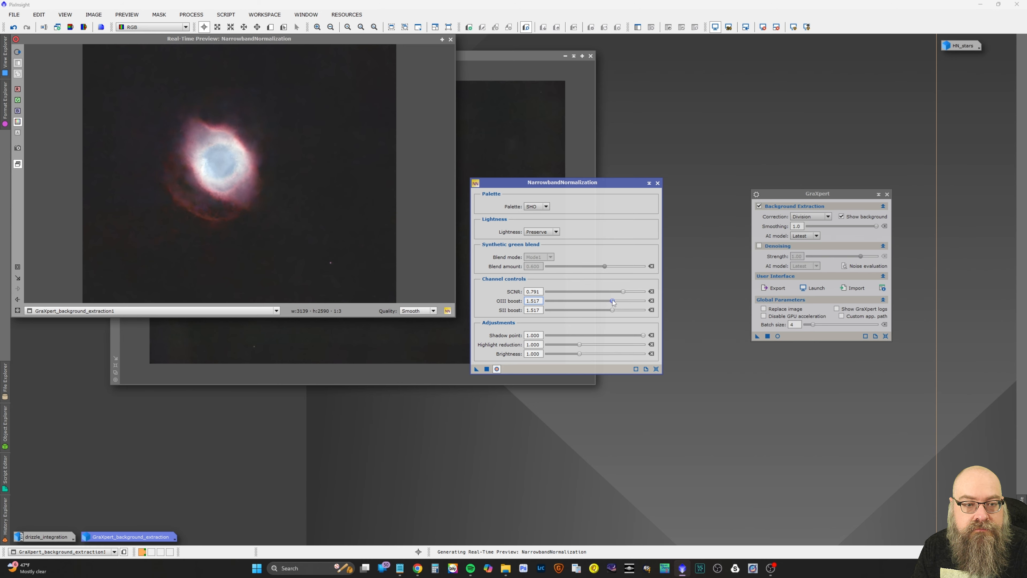
left_click_drag(633, 297, 600, 306)
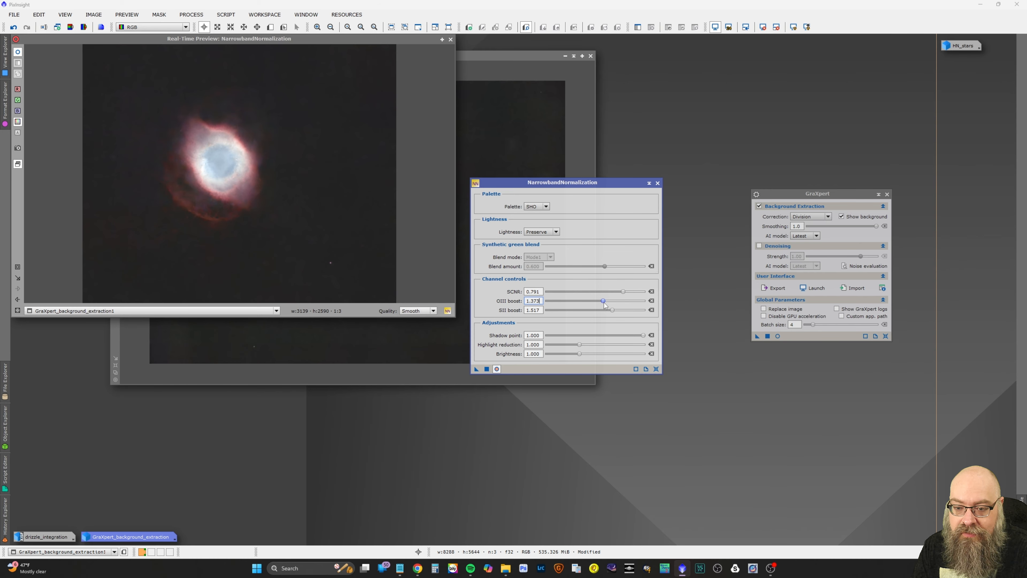
left_click_drag(604, 302, 595, 304)
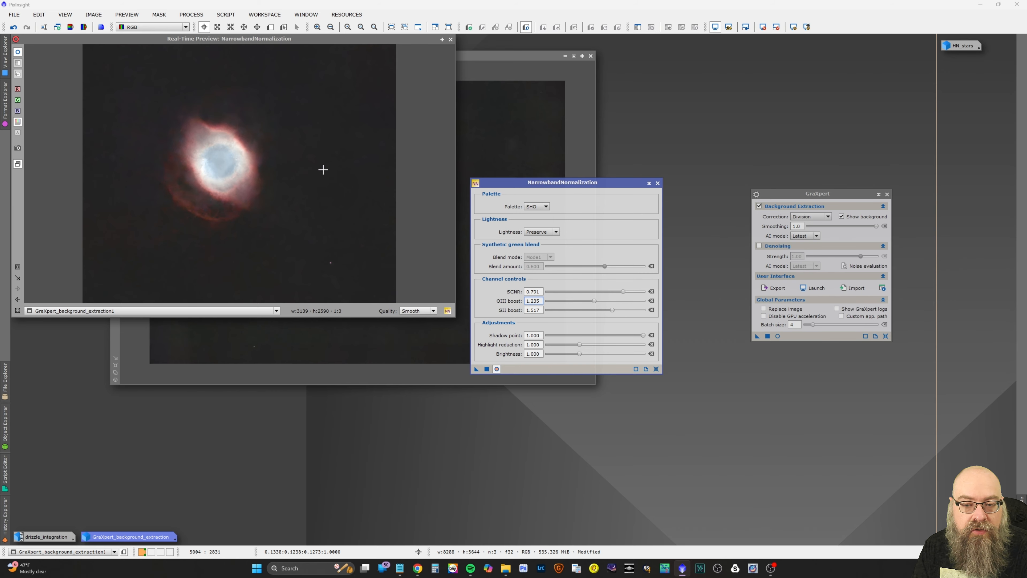
Try Brightness values of 1.096 and 0.764 in the preview, and reset Brightness to 1.000
left_click(582, 353)
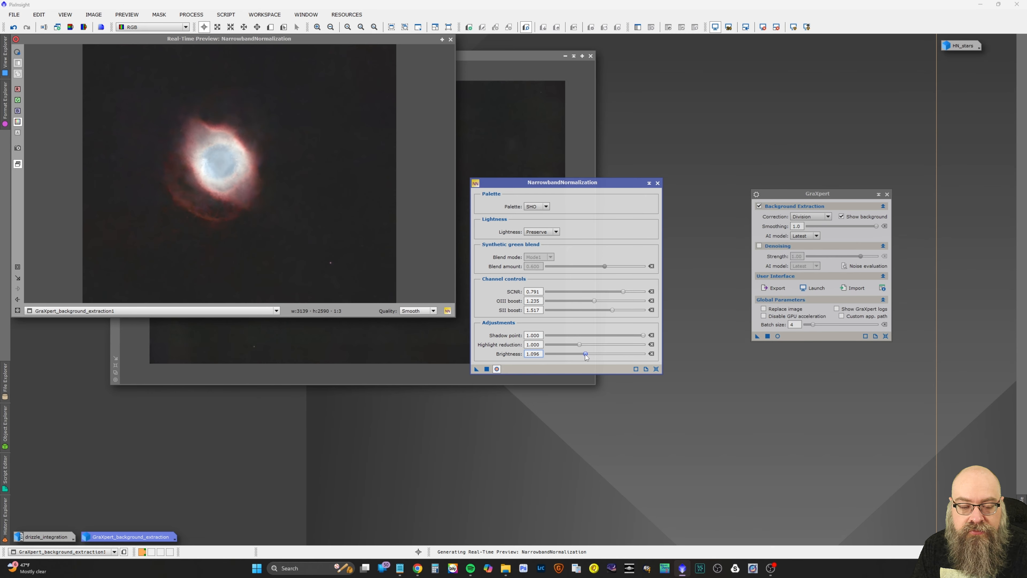
left_click_drag(586, 355, 564, 356)
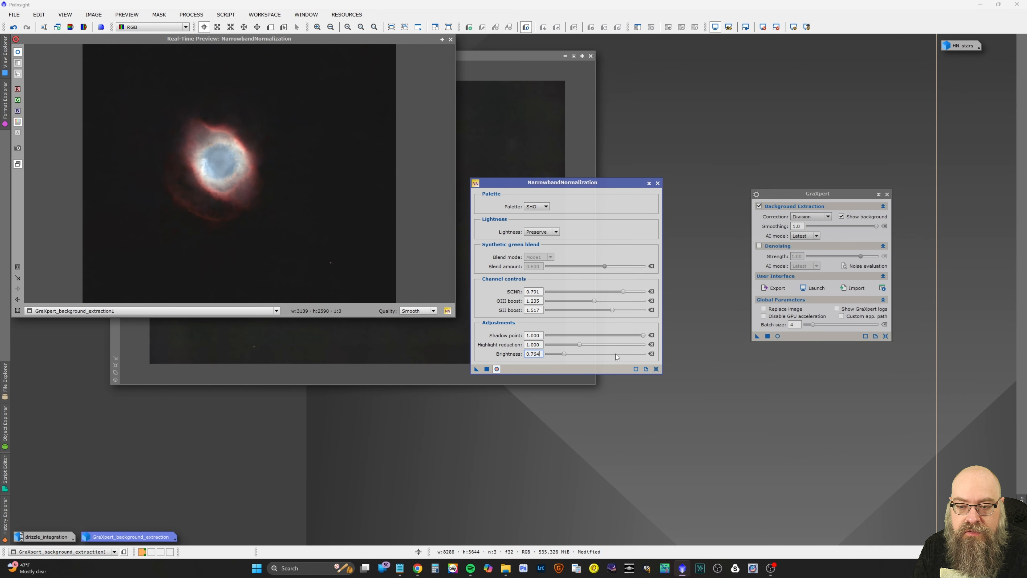
left_click(651, 354)
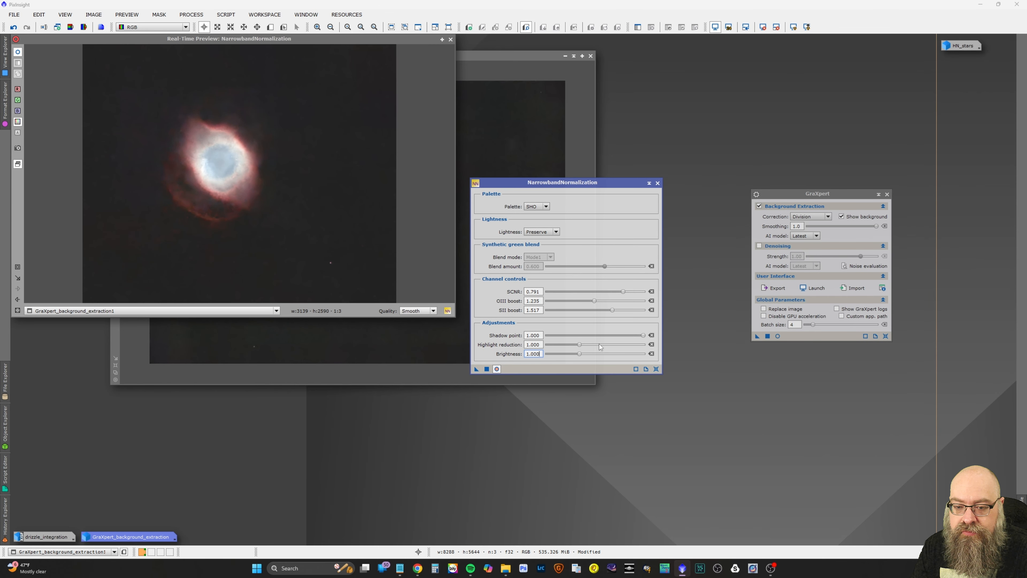
Set Highlight reduction to 1.134, apply the normalization to the nebula image, and close the process and its real-time preview
mouse_move(581, 344)
left_mouse_down()
mouse_move(571, 346)
mouse_move(589, 350)
left_mouse_up()
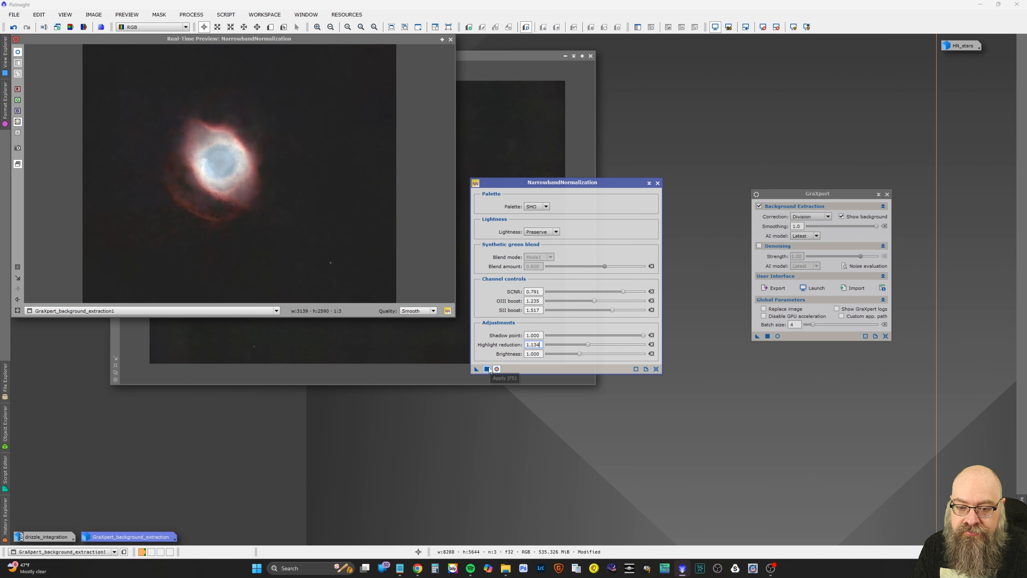
left_click_drag(476, 369, 490, 372)
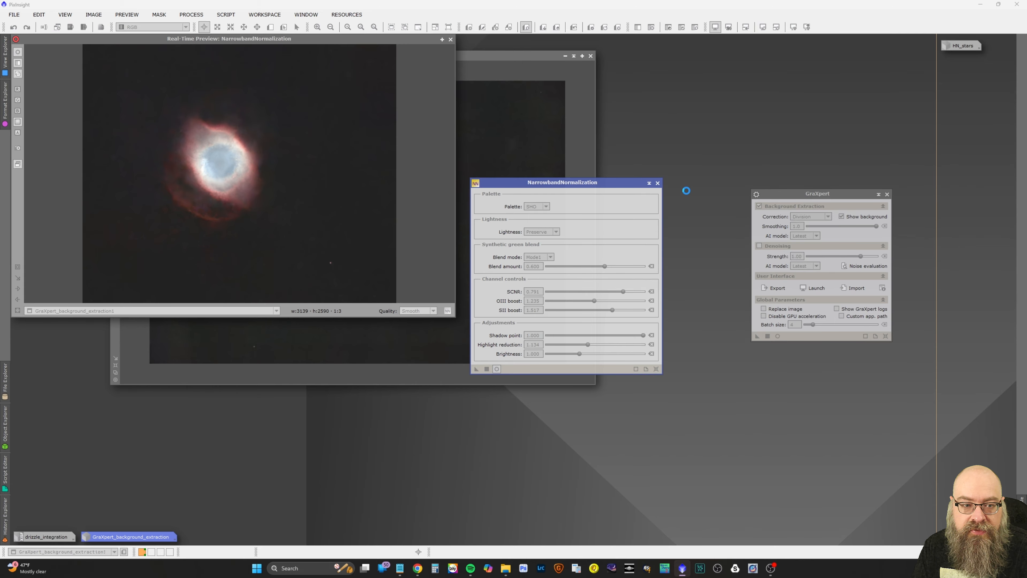
left_click(657, 183)
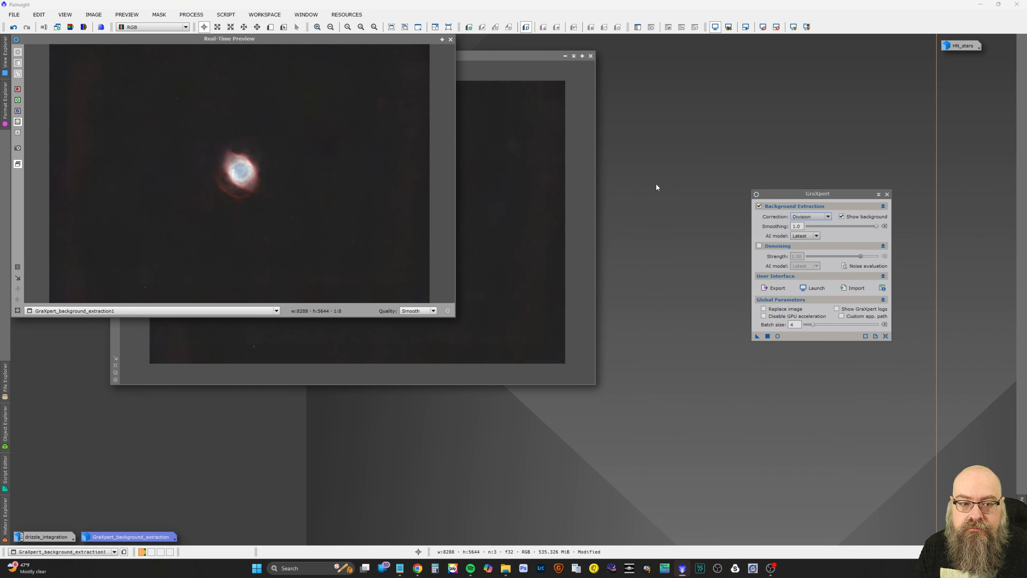
left_click(450, 39)
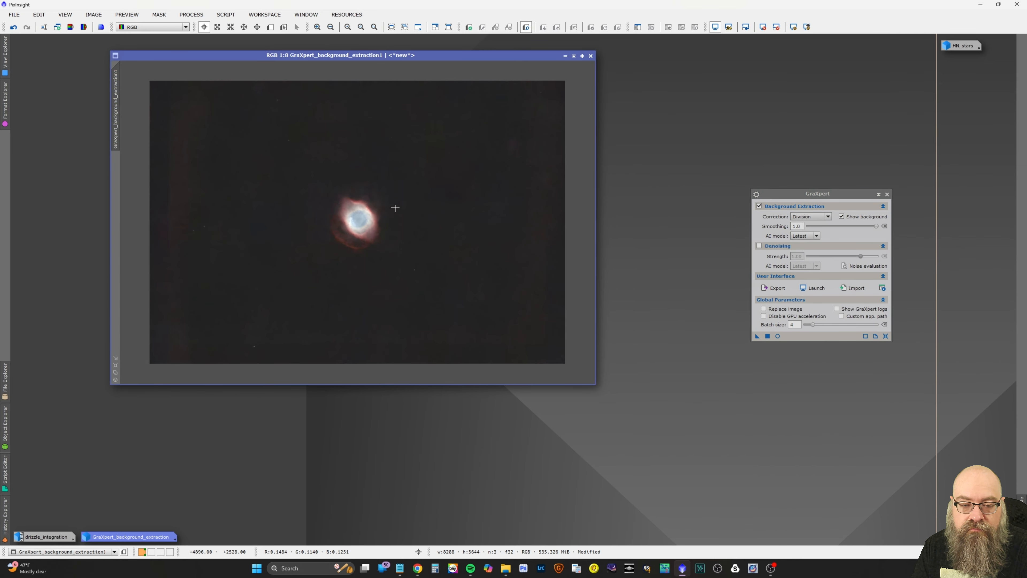
Check the normalized nebula up close and open CurvesTransformation with a real-time preview framed on the nebula
scroll(340, 232, "up", 4)
scroll(390, 263, "down", 2)
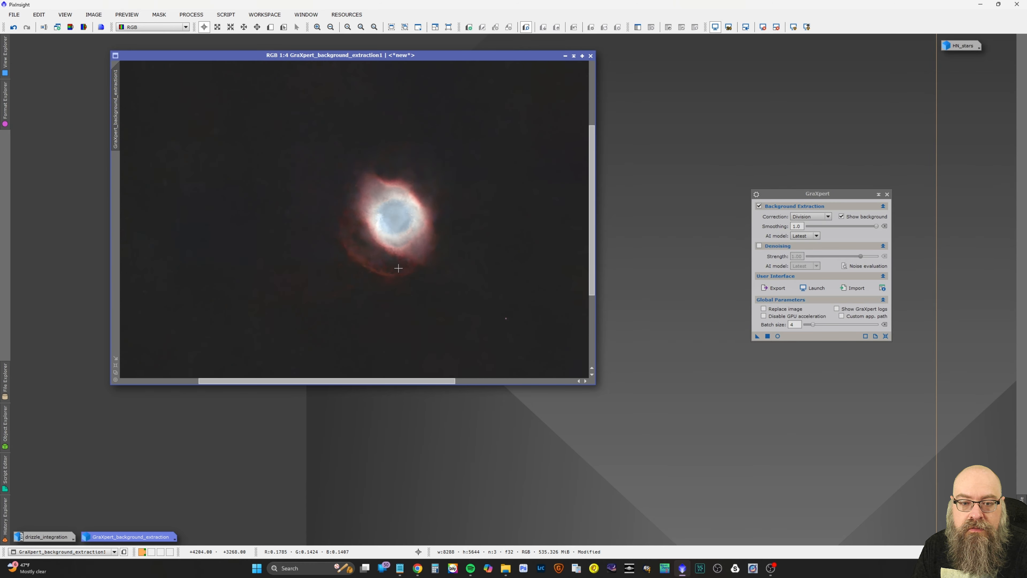
scroll(398, 268, "up", 2)
scroll(398, 267, "down", 1)
left_click_drag(380, 382, 405, 384)
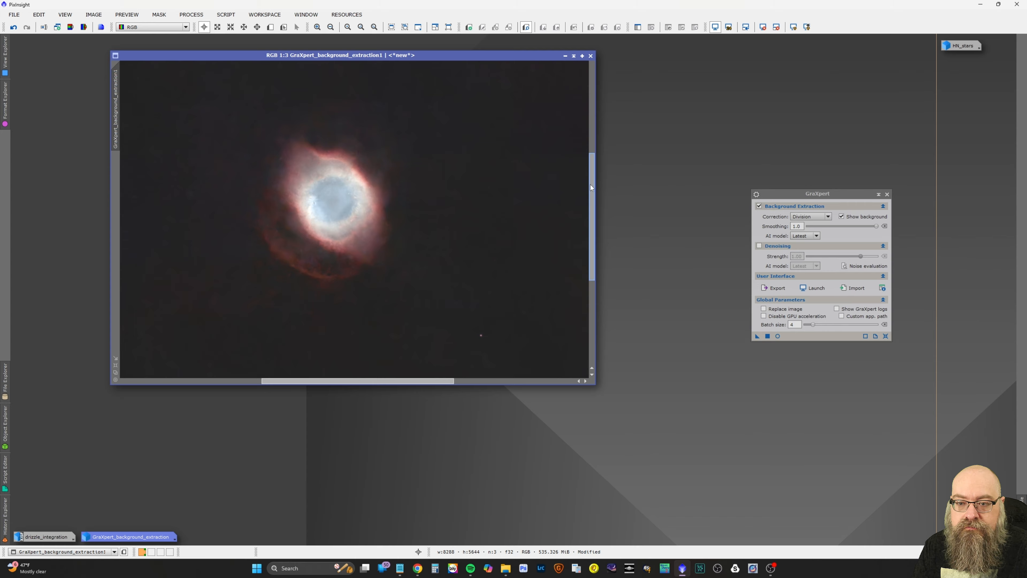
left_click_drag(590, 185, 589, 176)
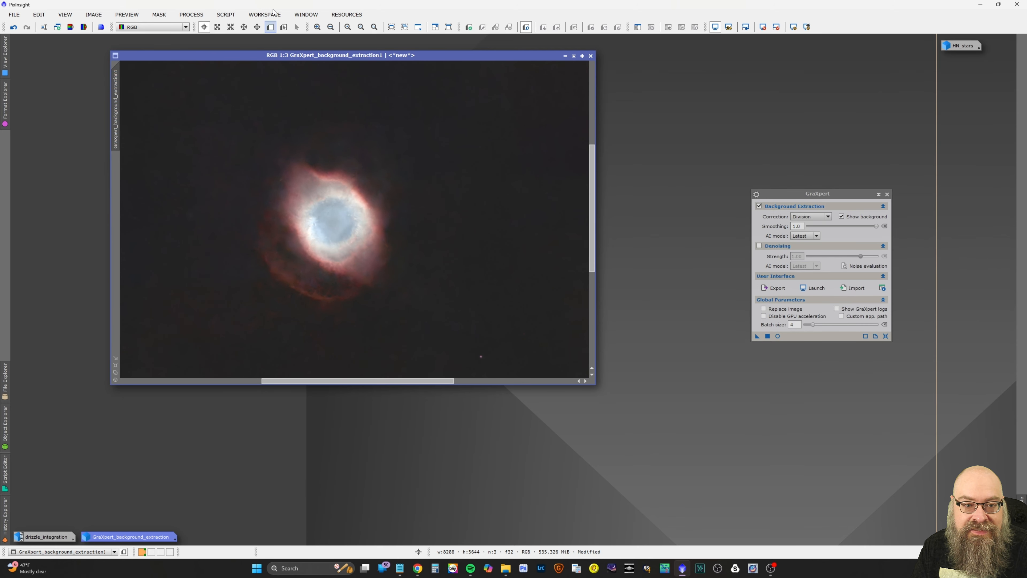
left_click(191, 15)
mouse_move(215, 27)
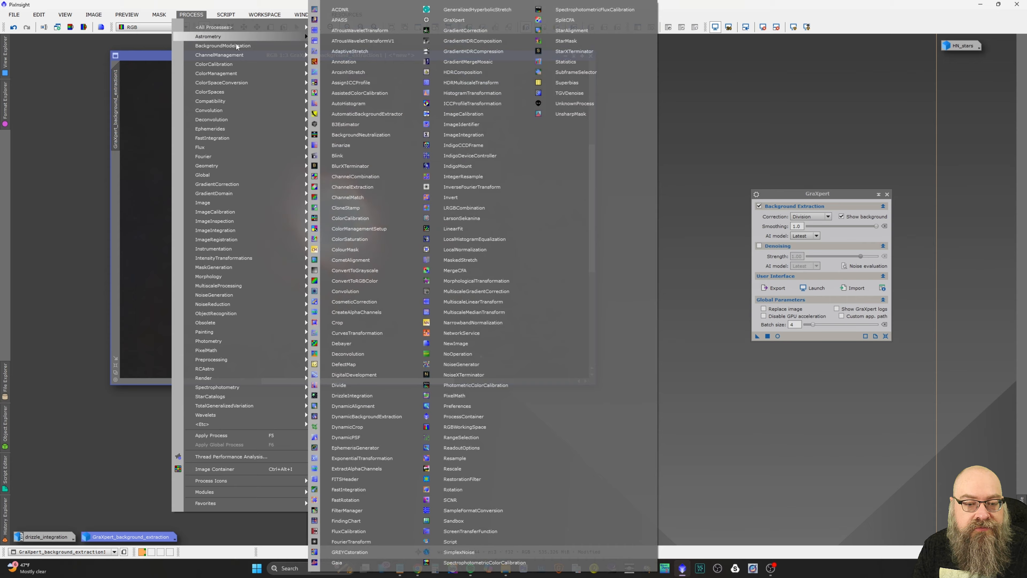
left_click(379, 333)
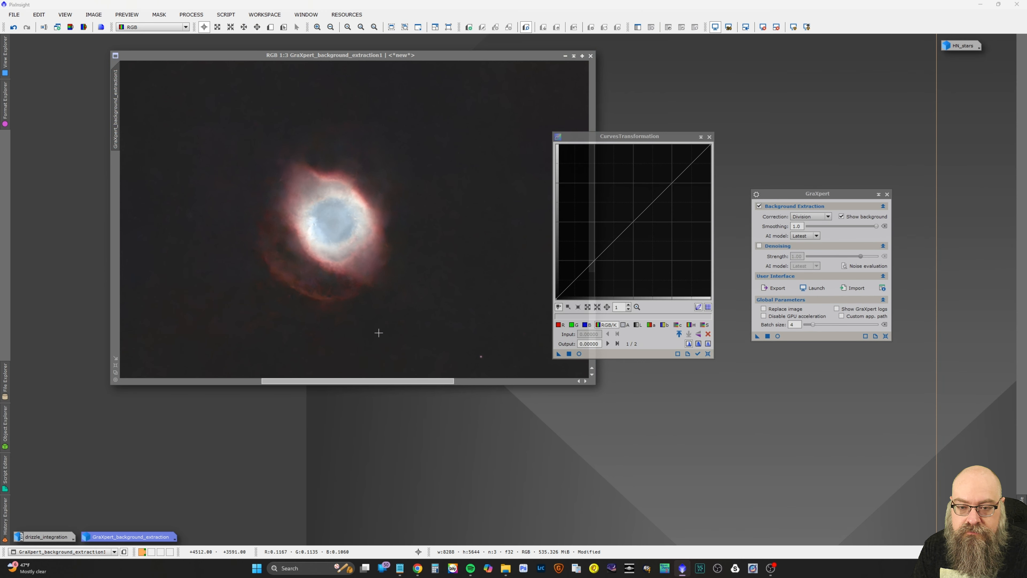
left_click(579, 354)
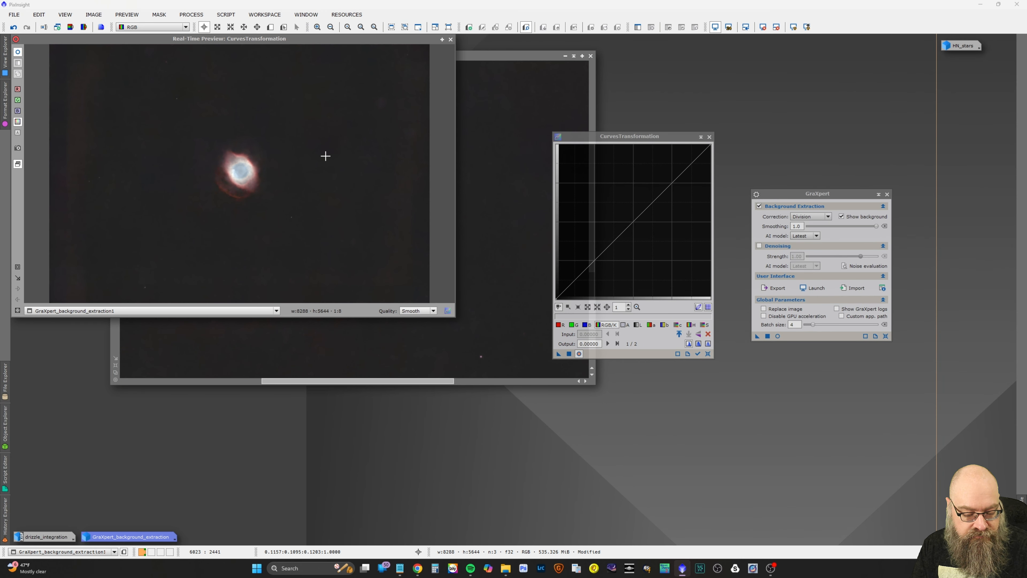
left_click_drag(163, 110, 320, 238)
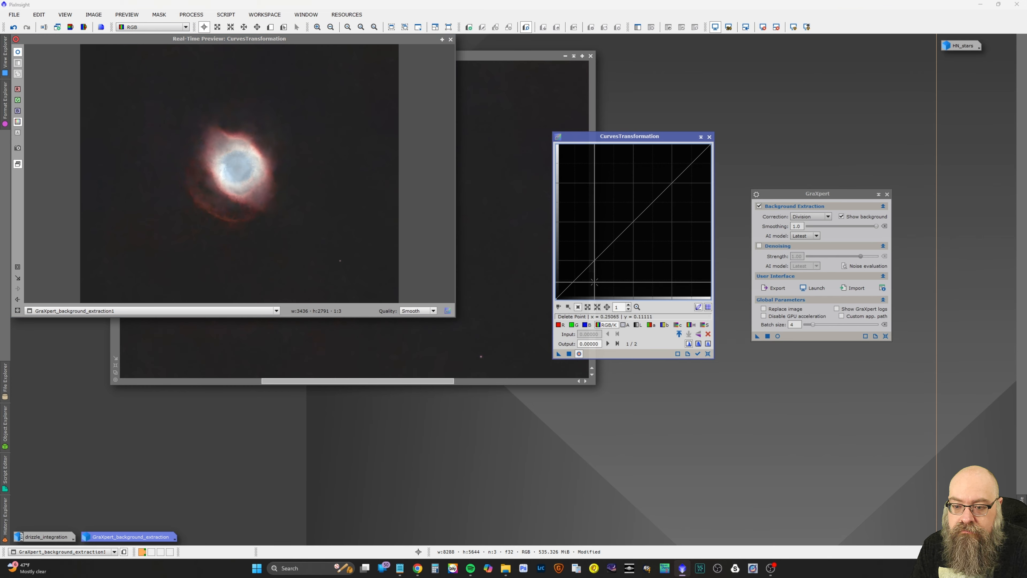
Try an RGB/K curve that dips at input 0.27390, output 0.24031, lifts the midtones above it, and returns to the diagonal at 0.43411
left_click(587, 324)
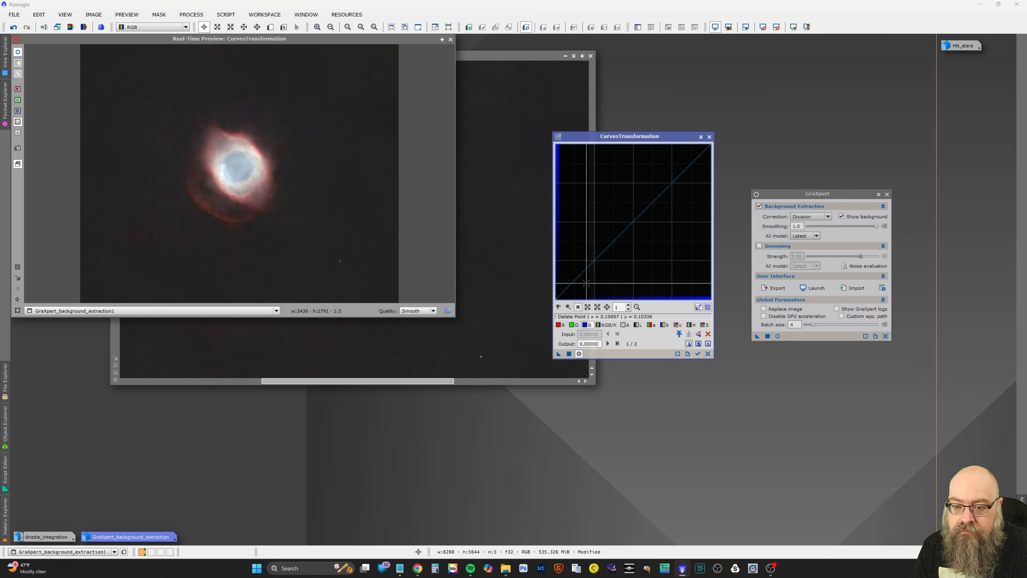
left_click(605, 326)
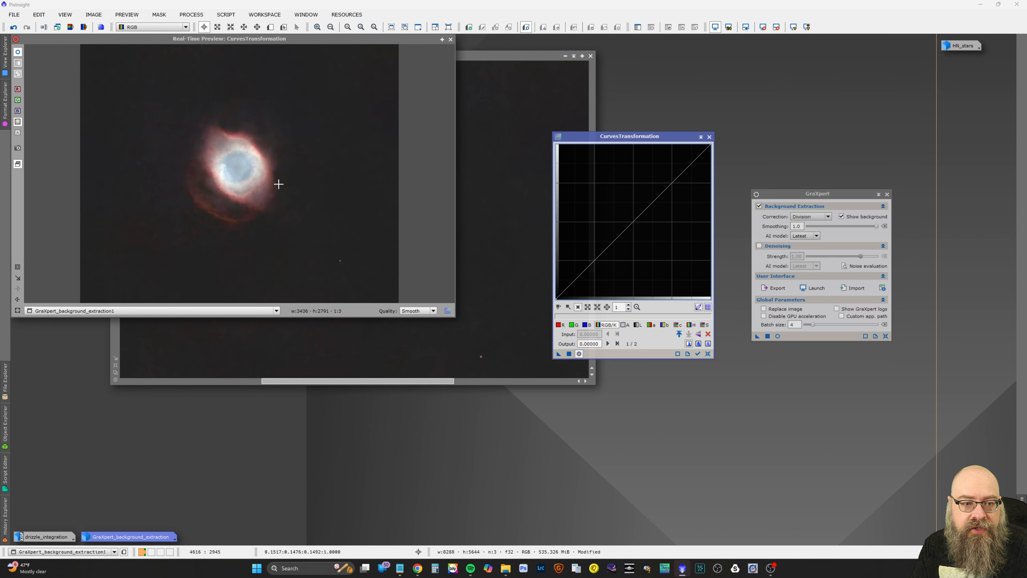
left_click_drag(268, 194, 271, 196)
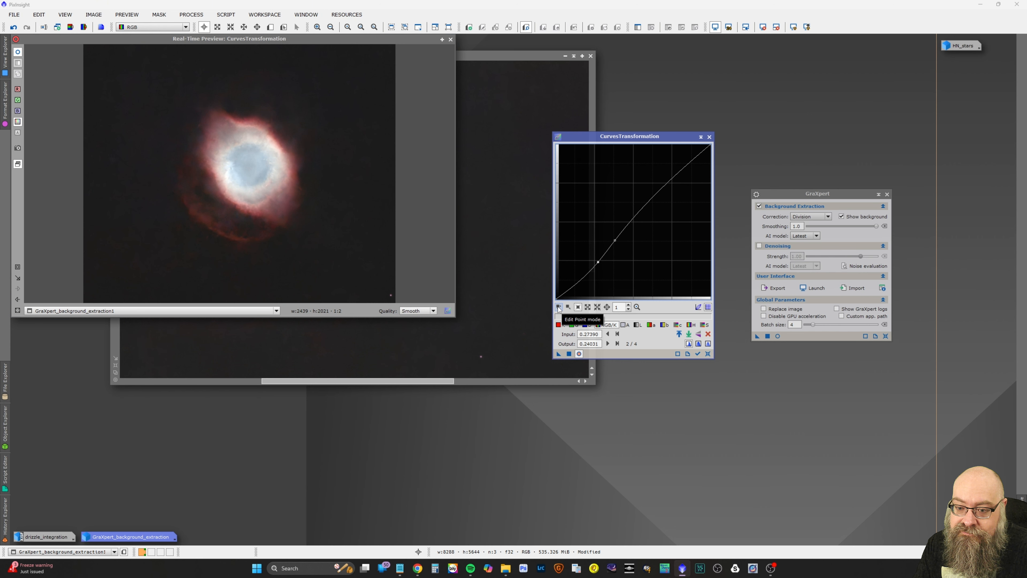
left_click(559, 307)
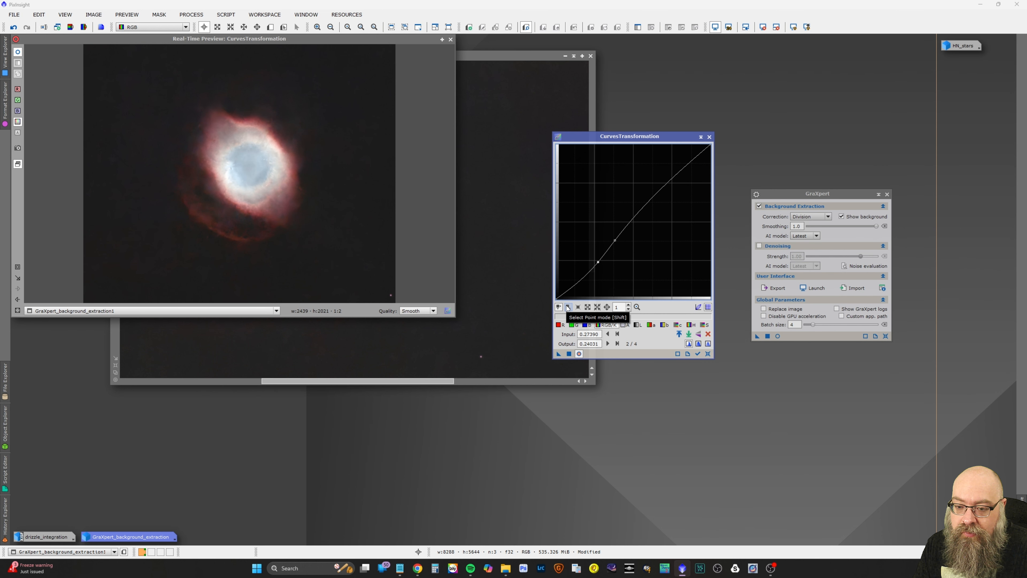
left_click_drag(626, 229, 623, 232)
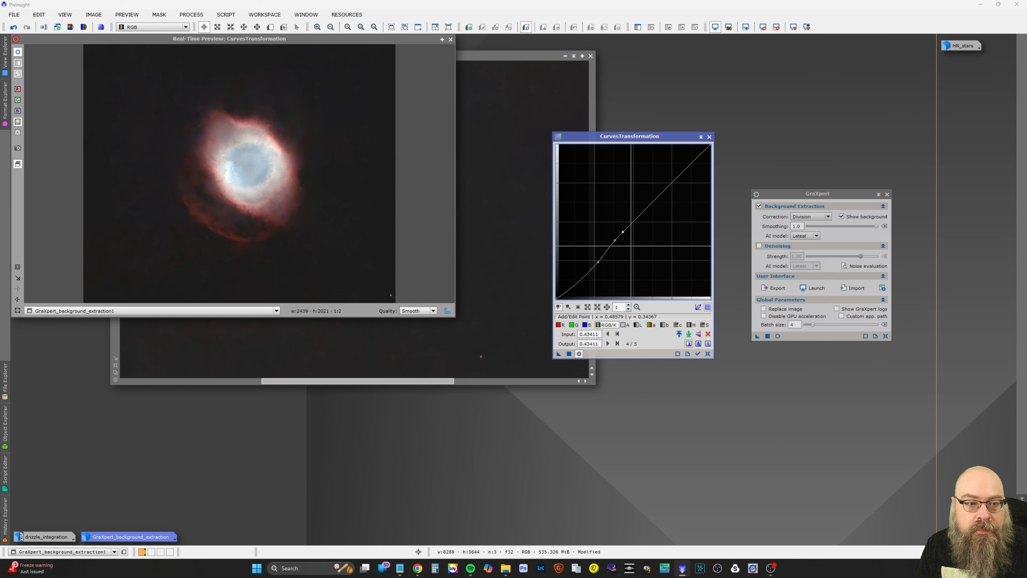
Compare the curve on and off, try an extra point at input 0.31783, output 0.29716, and reset the curve
left_click(579, 354)
left_click(580, 354)
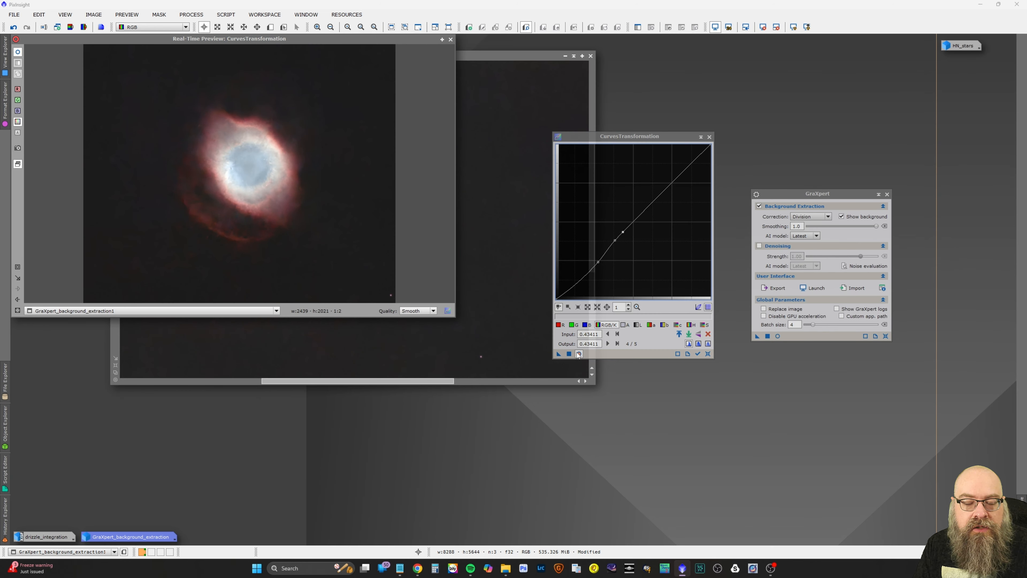
left_click(606, 253)
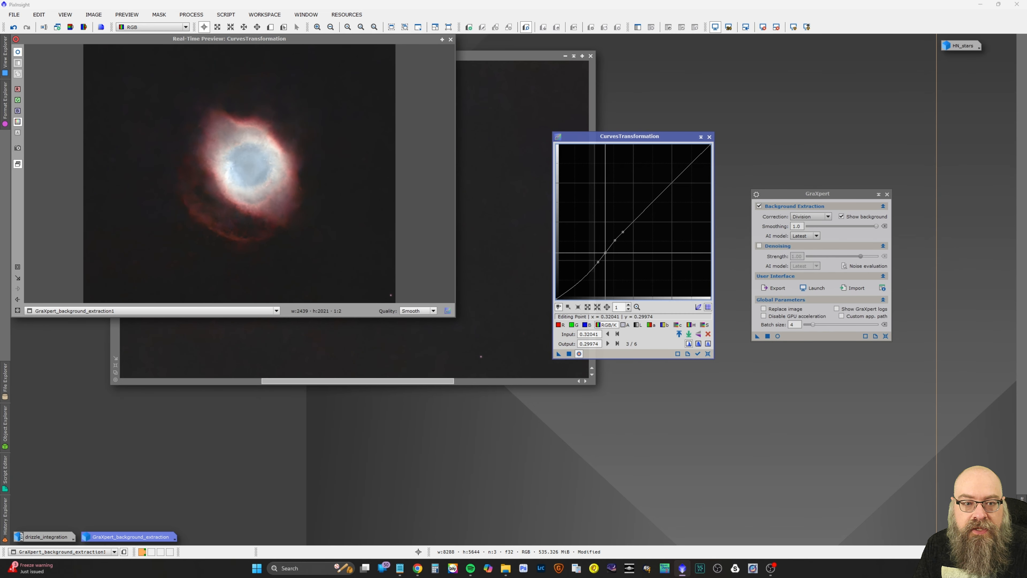
left_click_drag(605, 252, 605, 252)
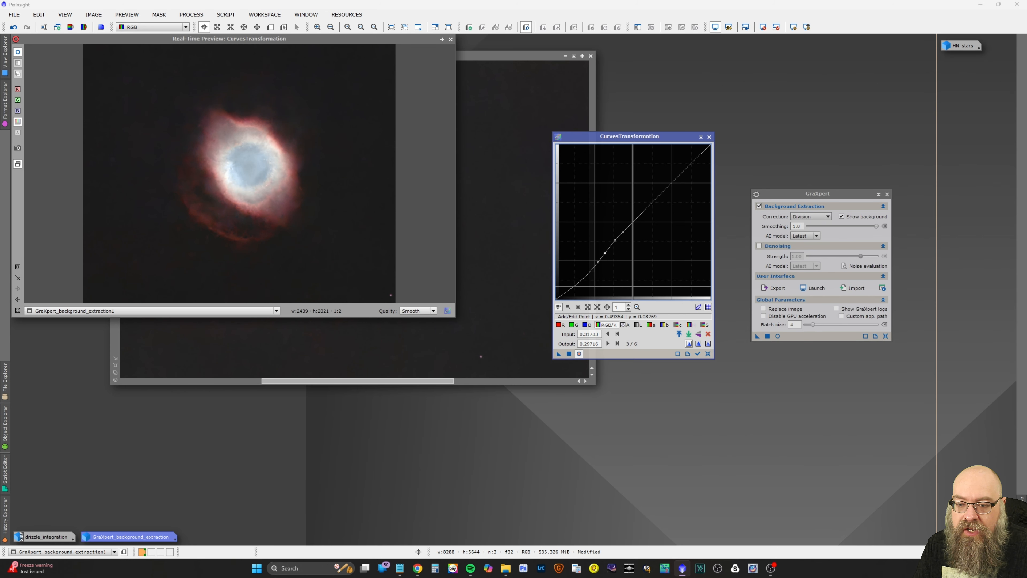
left_click(708, 354)
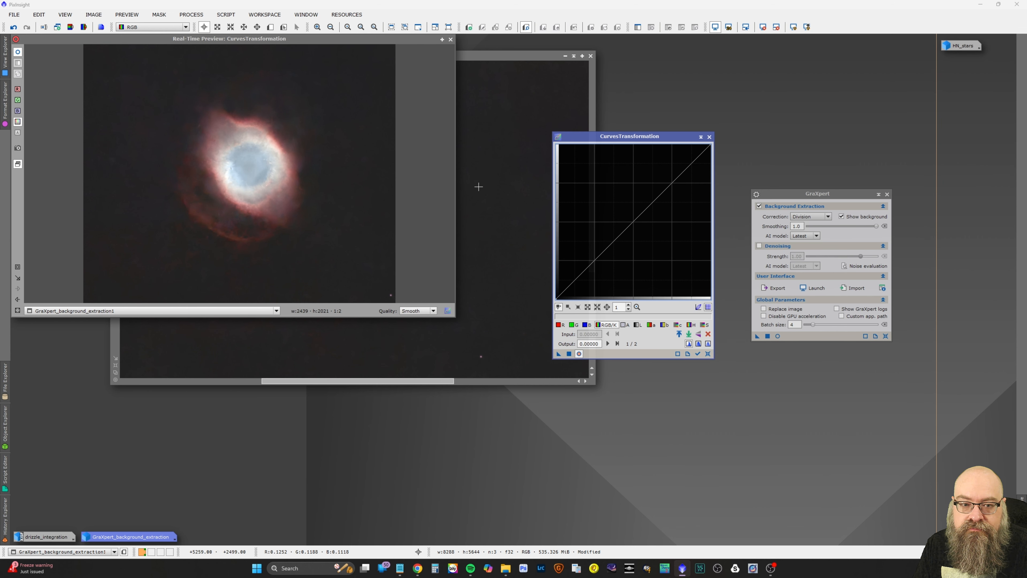
Shape the RGB/K curve with points at input 0.13437, output 0.09044; input 0.16279, output 0.14212; and input 0.88889, output 0.88114
left_click(322, 158)
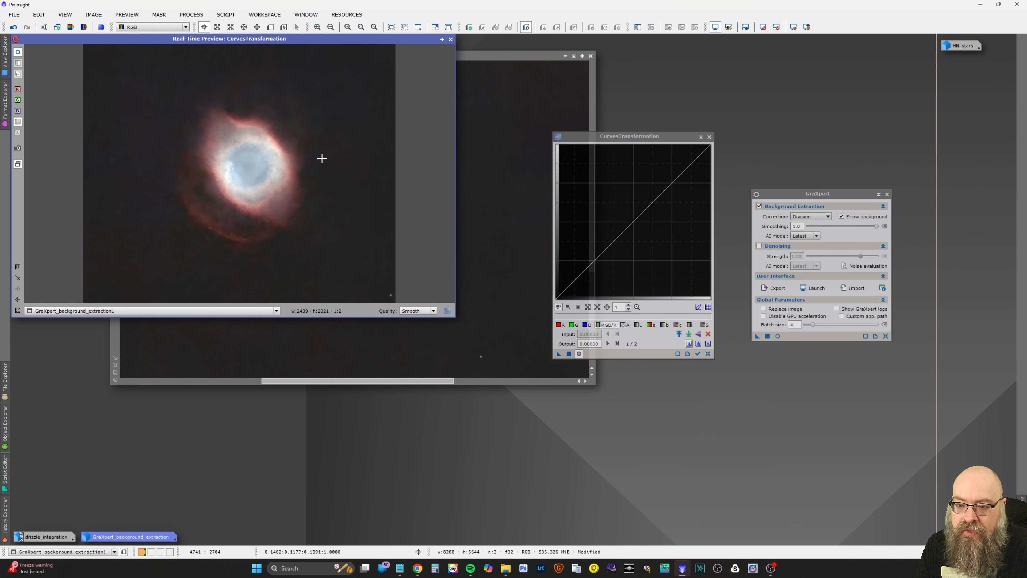
left_click_drag(575, 280, 576, 285)
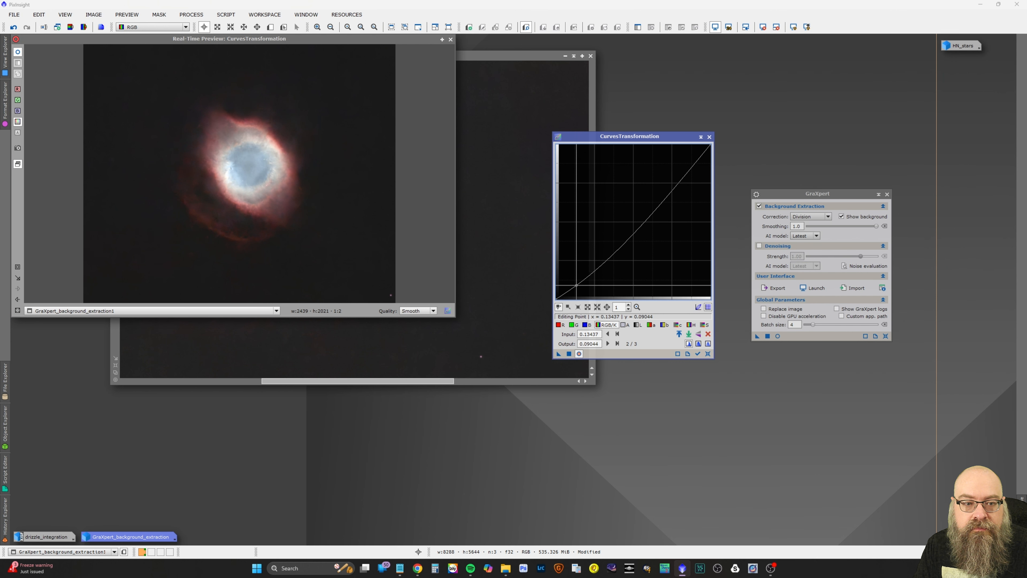
left_click(286, 132)
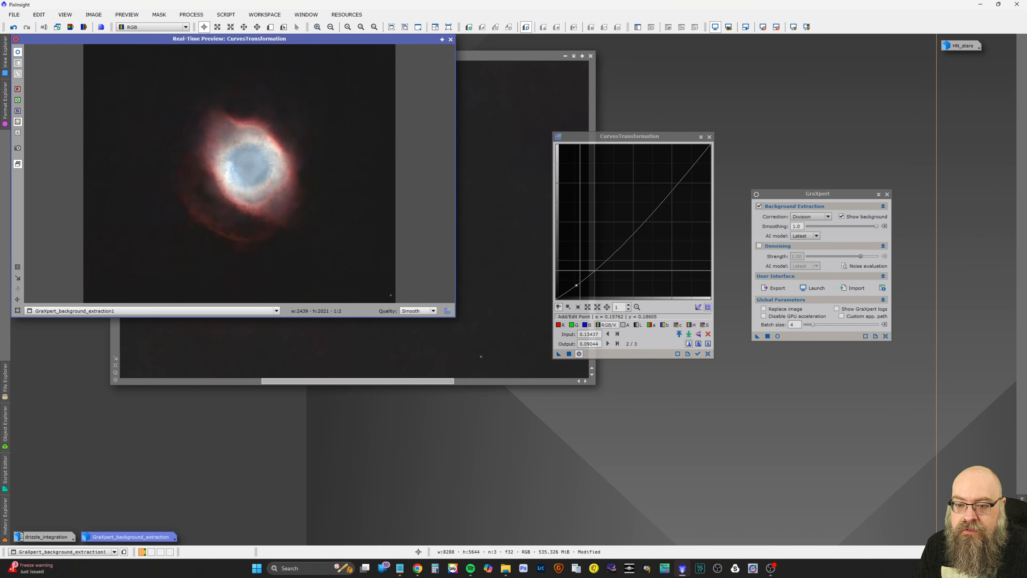
left_click_drag(581, 280, 581, 277)
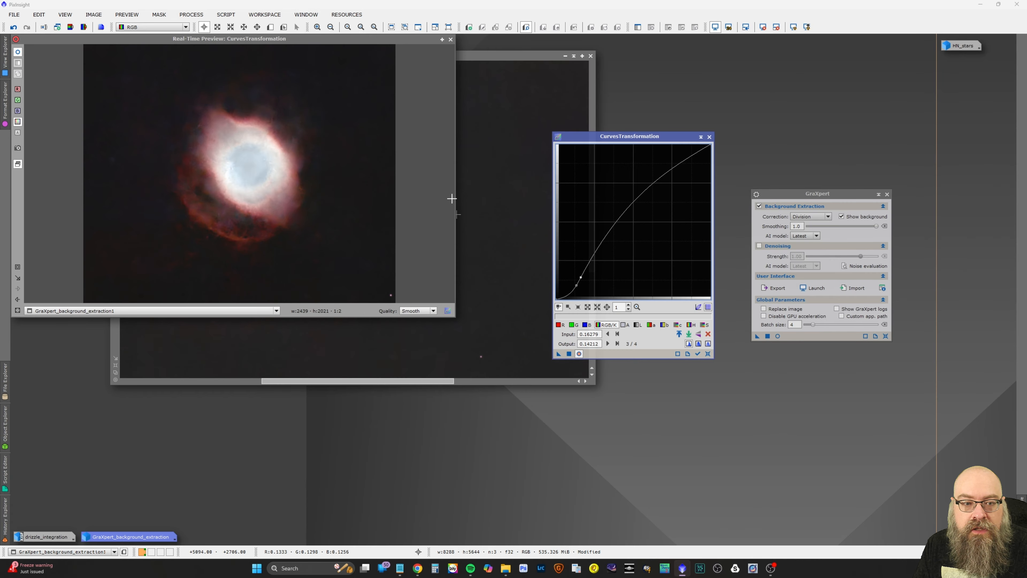
left_click(278, 169)
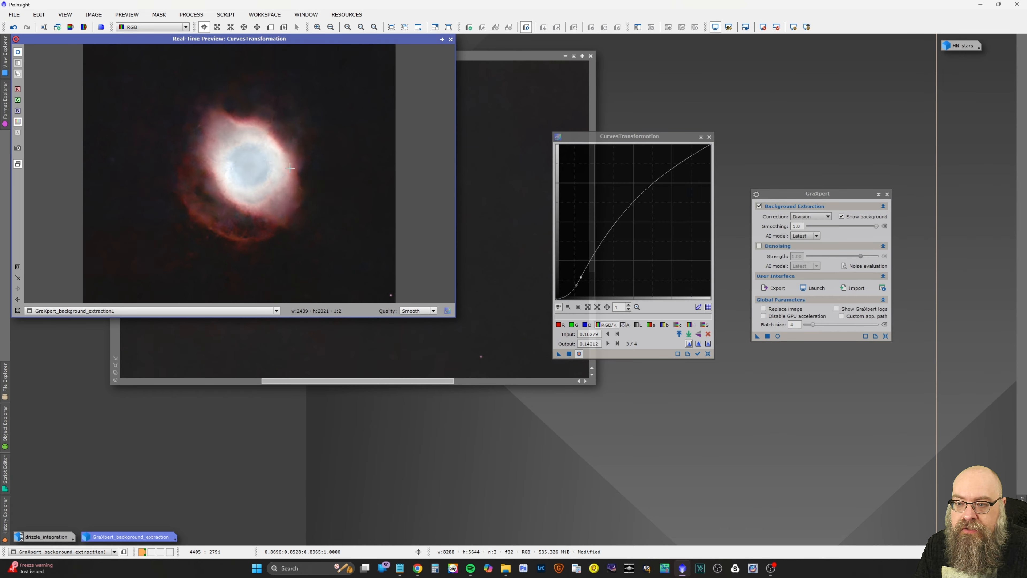
left_click_drag(687, 158, 693, 162)
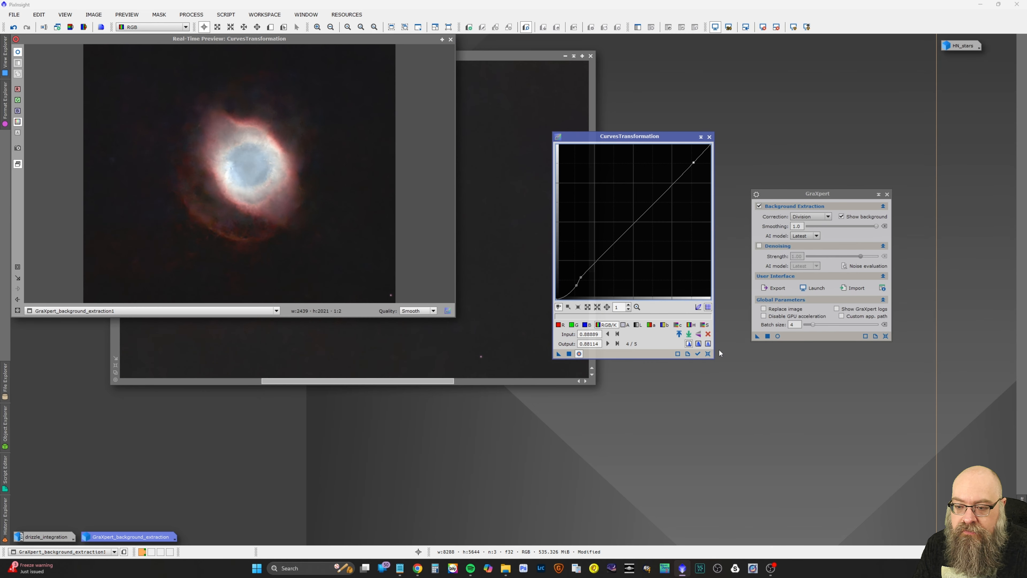
Compare the RGB/K curve on and off in the real-time preview, then apply it to the nebula image and reset the curve
left_click(578, 354)
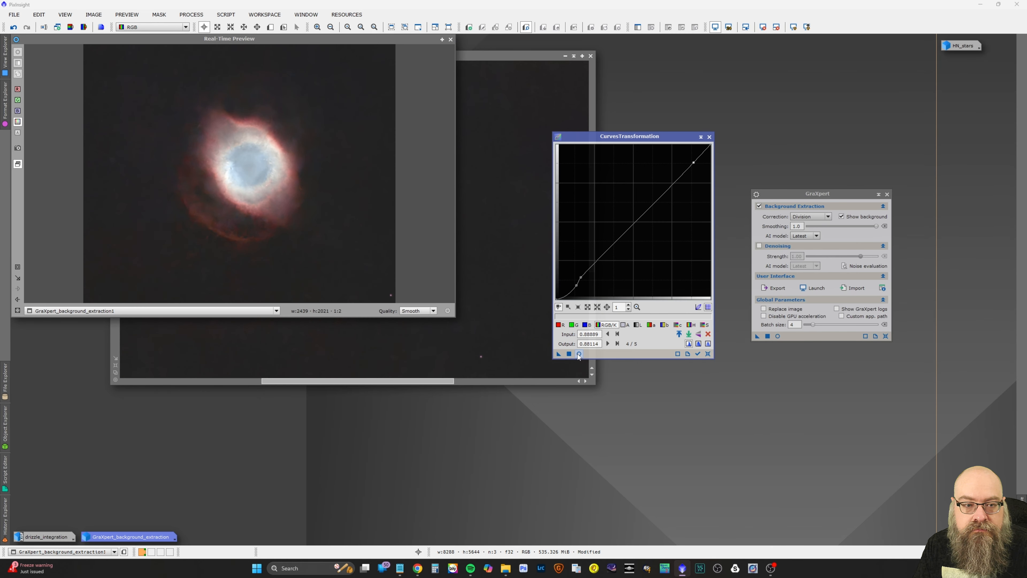
left_click(578, 354)
left_click(578, 355)
left_click(578, 355)
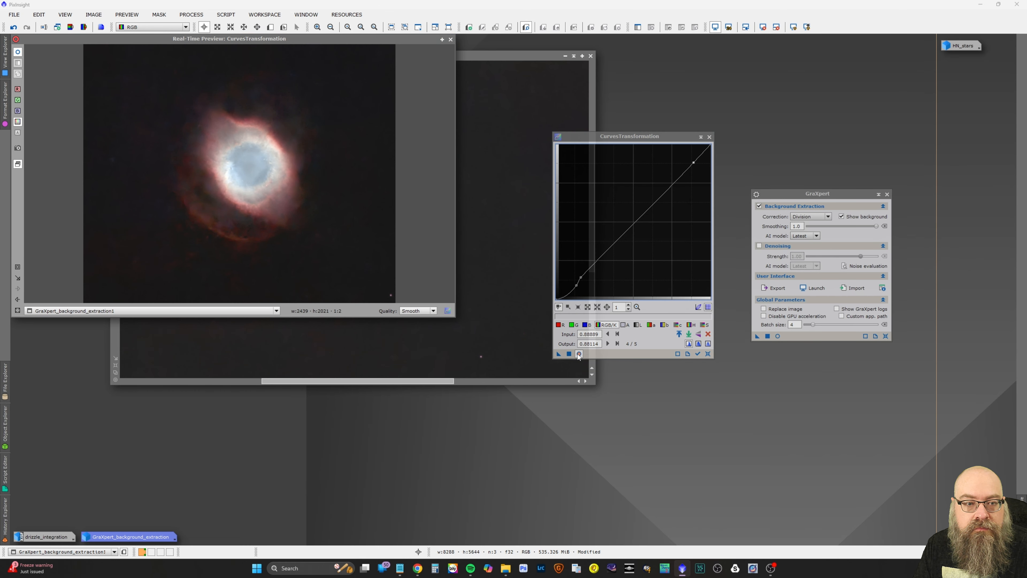
left_click(579, 355)
left_click(579, 354)
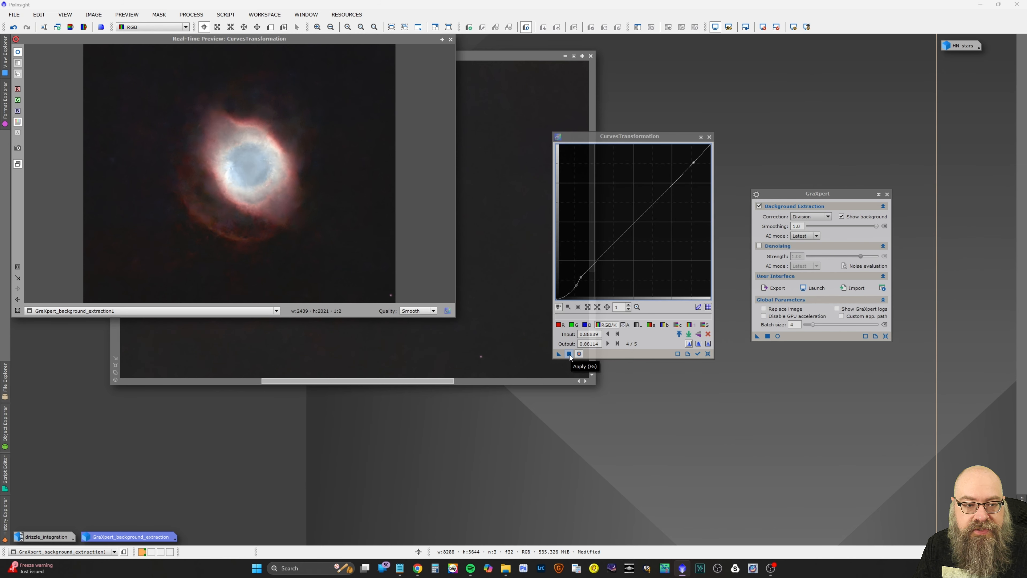
left_click(569, 354)
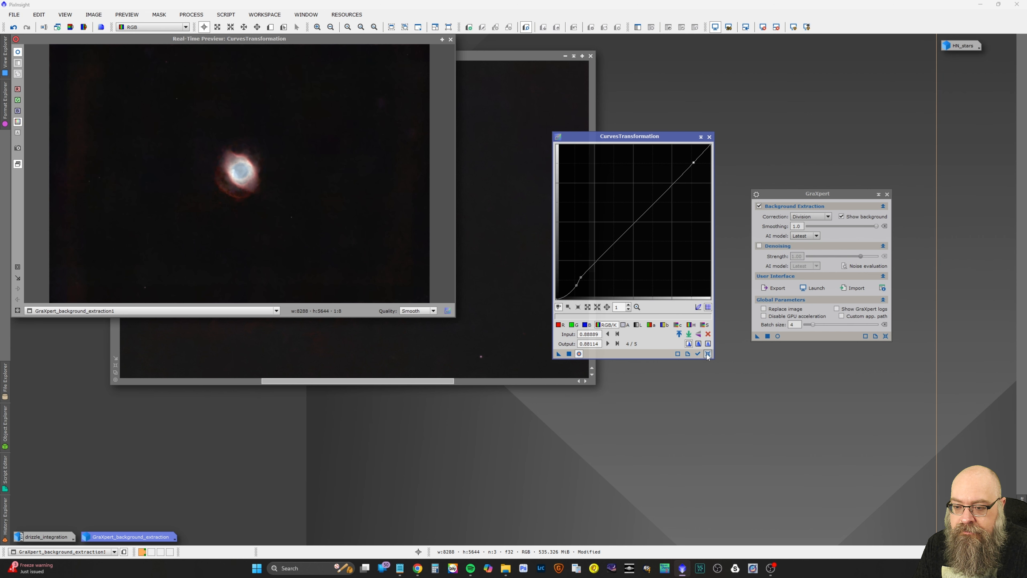
left_click(707, 355)
Raise the nebula's Saturation curve with points at input 0.22997, output 0.34625 and input 0.52196, output 0.57364
left_click_drag(193, 136, 306, 233)
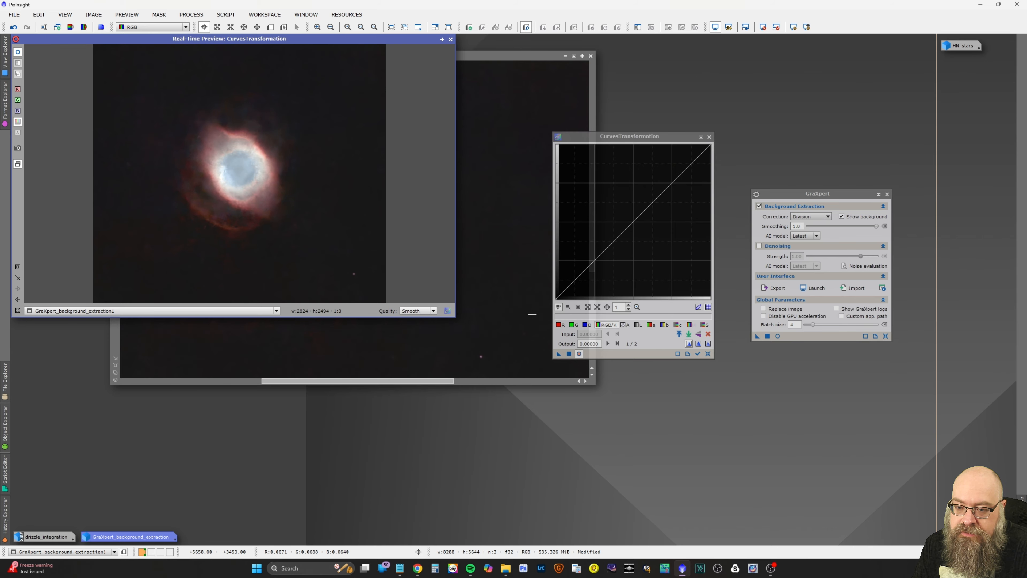
left_click(705, 324)
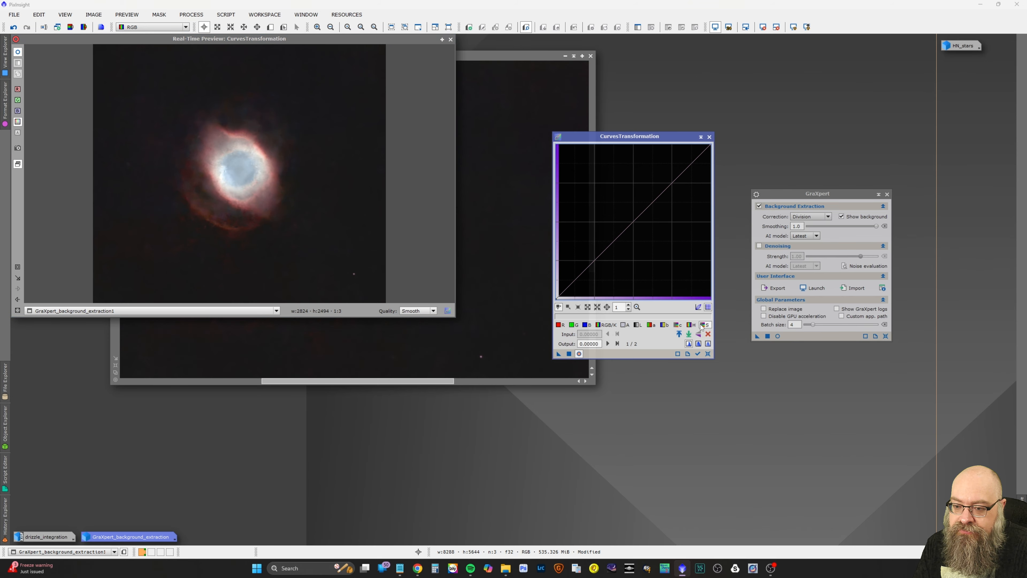
left_click_drag(636, 217, 632, 207)
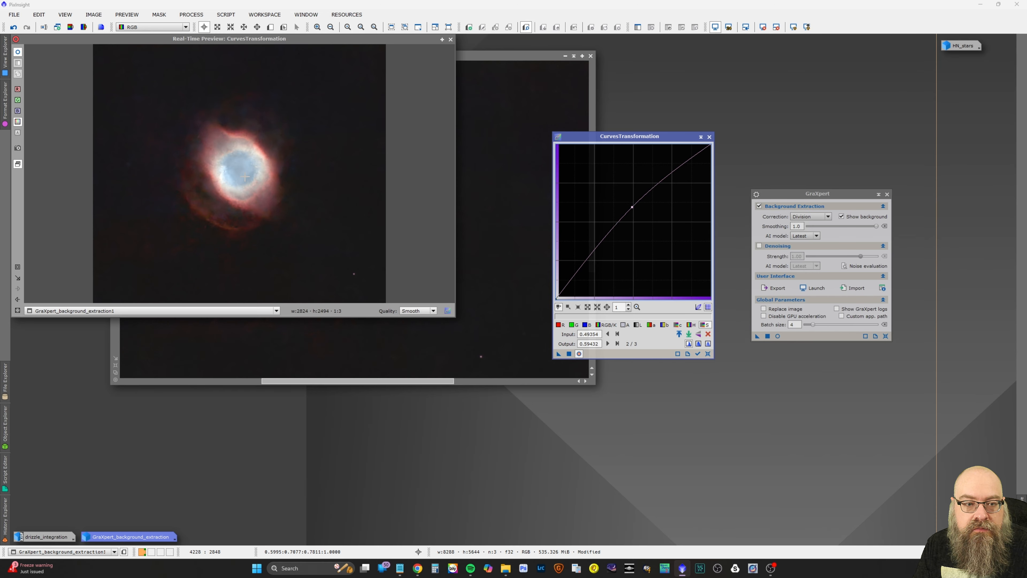
left_click(284, 190)
left_click_drag(593, 251, 591, 245)
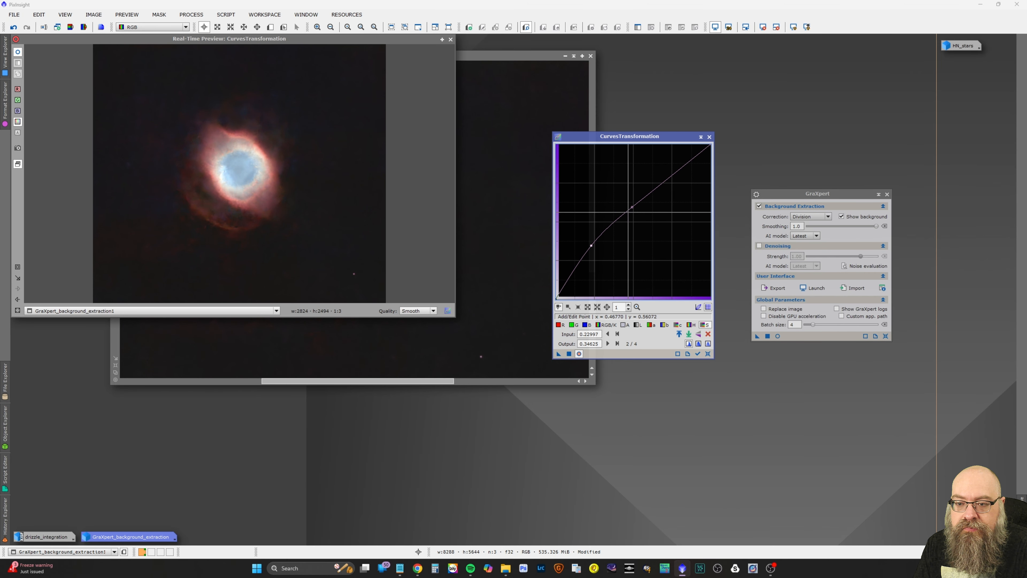
mouse_move(632, 207)
left_mouse_down()
mouse_move(643, 216)
mouse_move(636, 209)
left_mouse_up()
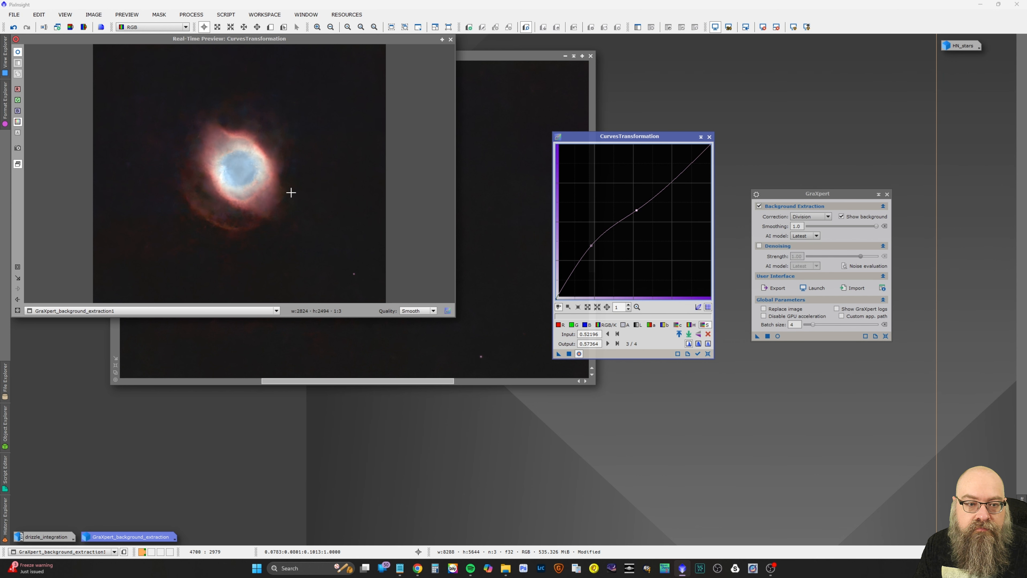
left_click(260, 149)
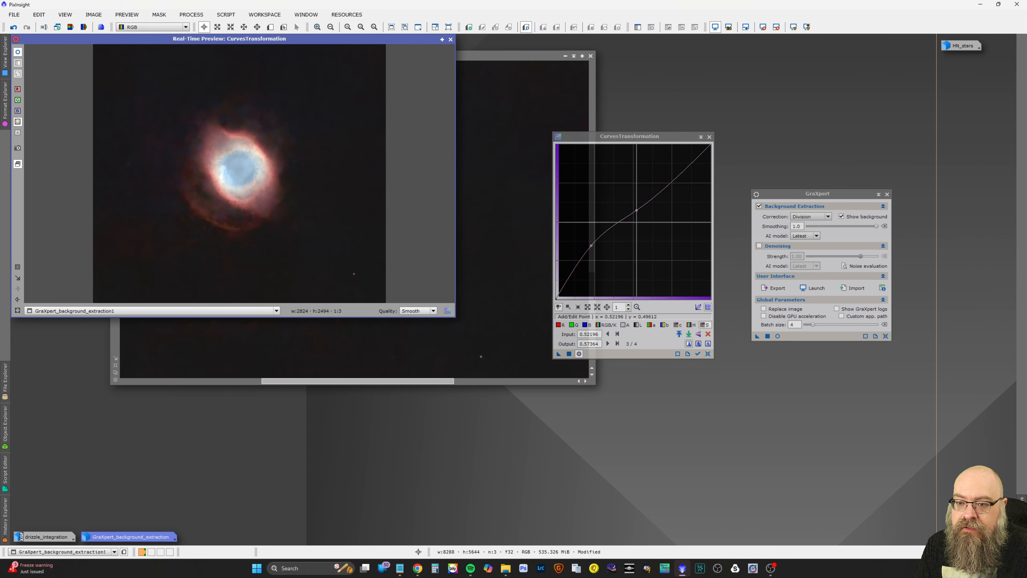
Move the upper saturation point to input 0.49612, output 0.47545, add one at 0.45220, 0.51938, and apply the curve before resetting it
left_click_drag(637, 210, 632, 226)
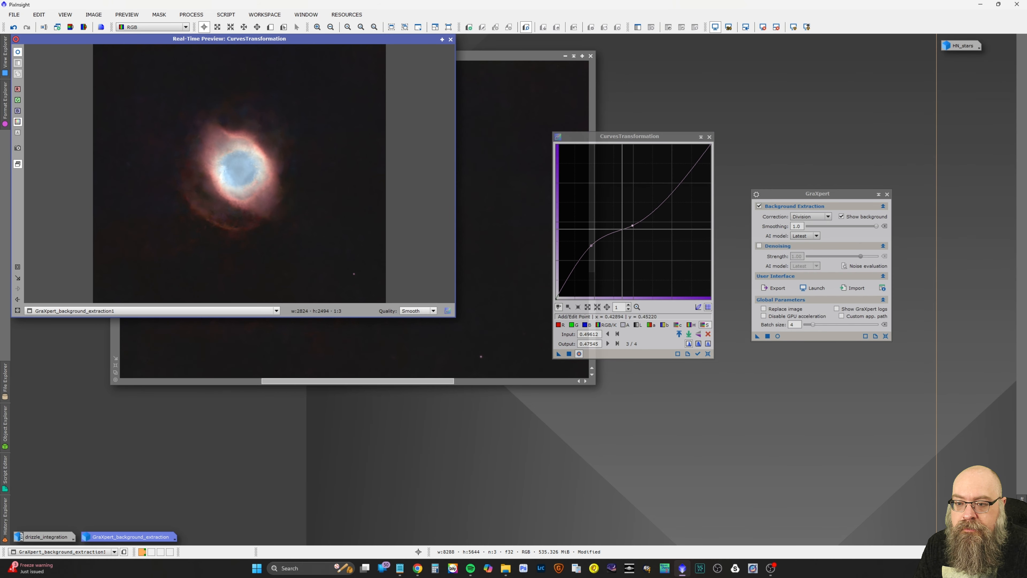
left_click(621, 226)
left_click_drag(621, 226, 626, 222)
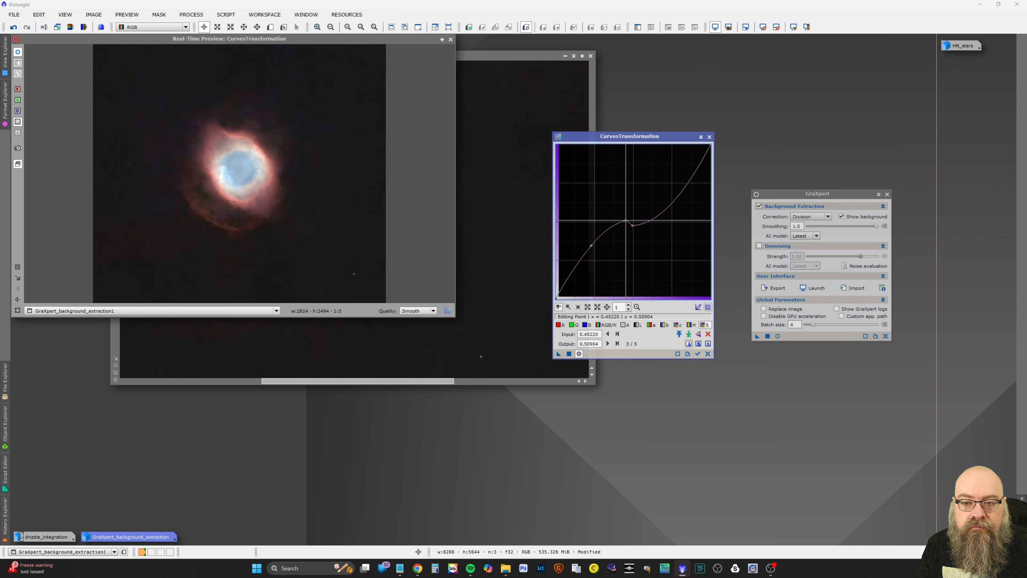
left_click_drag(626, 220, 626, 218)
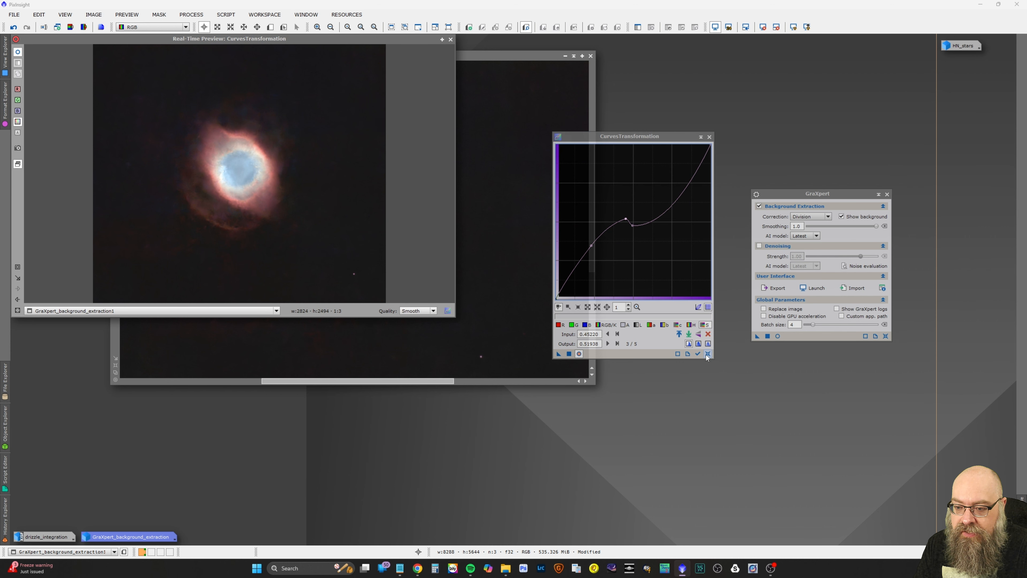
left_click(568, 354)
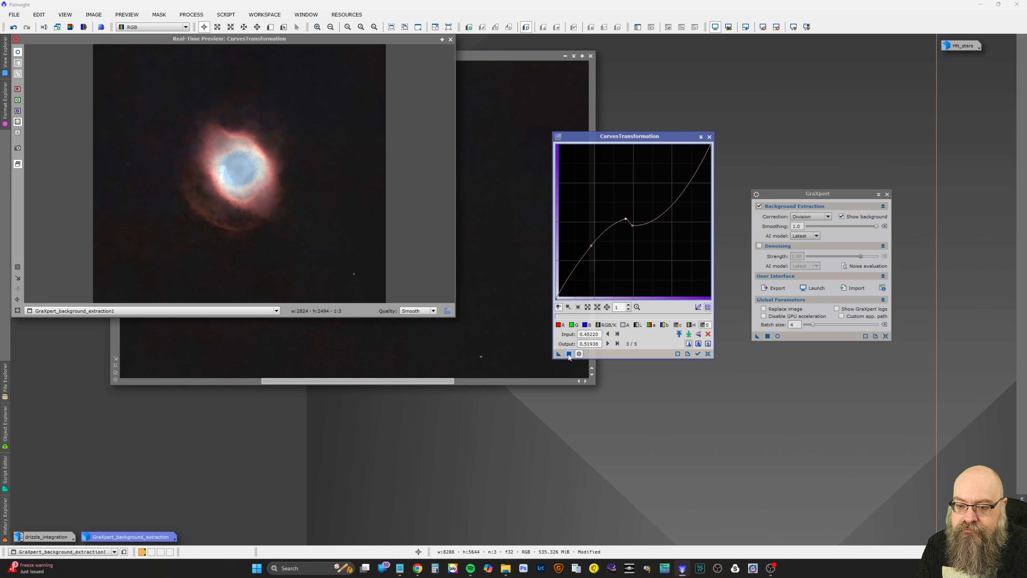
left_click(707, 354)
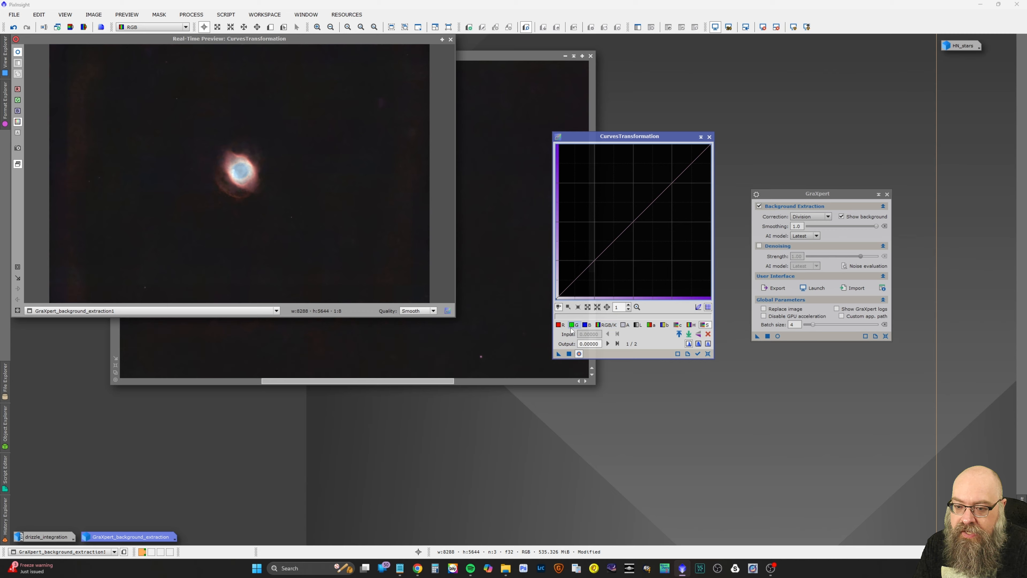
Add a highlight point to the red curve, try it at input 0.73902, output 0.80103, and pull it below the diagonal to reduce red
left_click(560, 325)
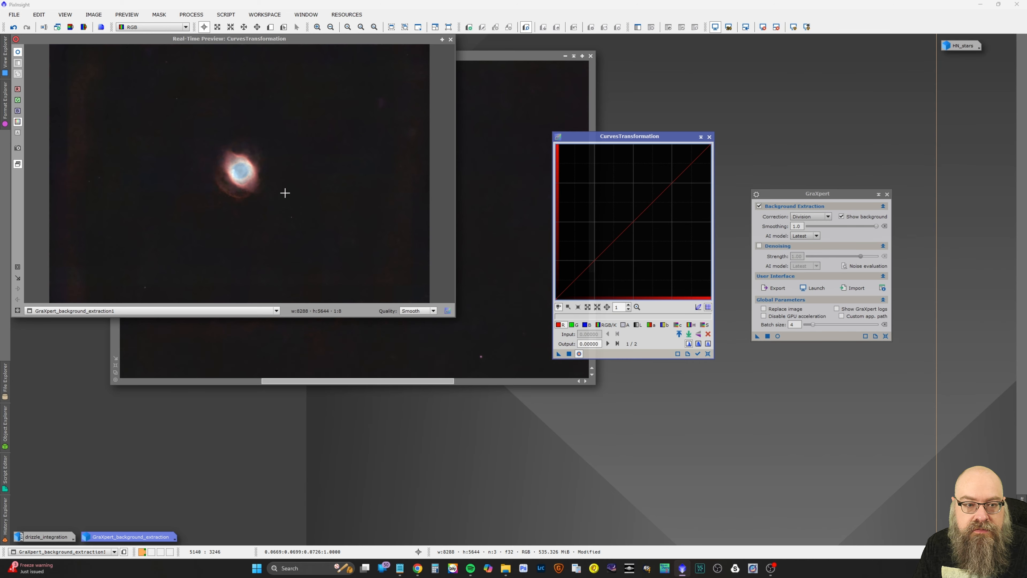
left_click(247, 183)
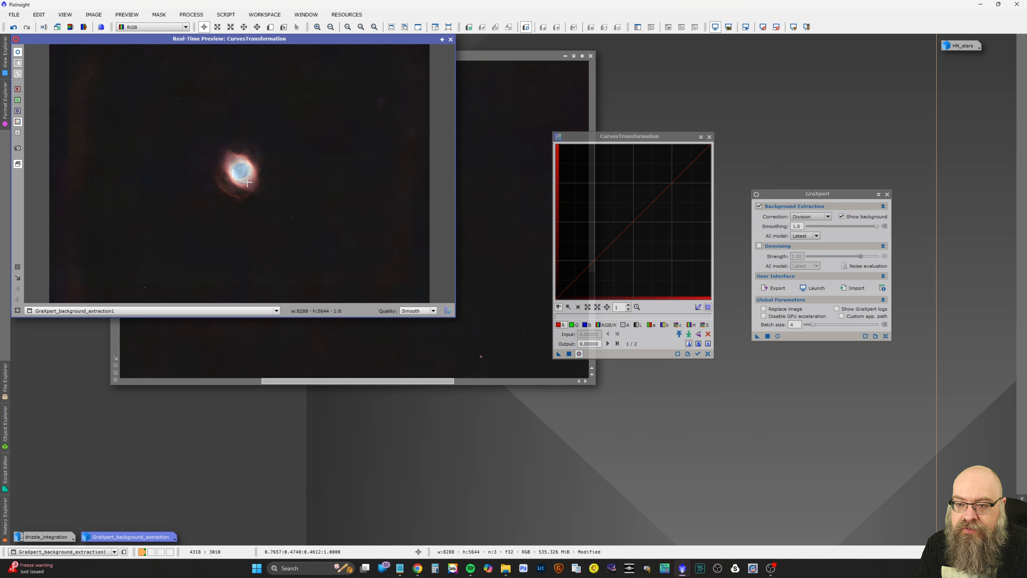
left_click(672, 178)
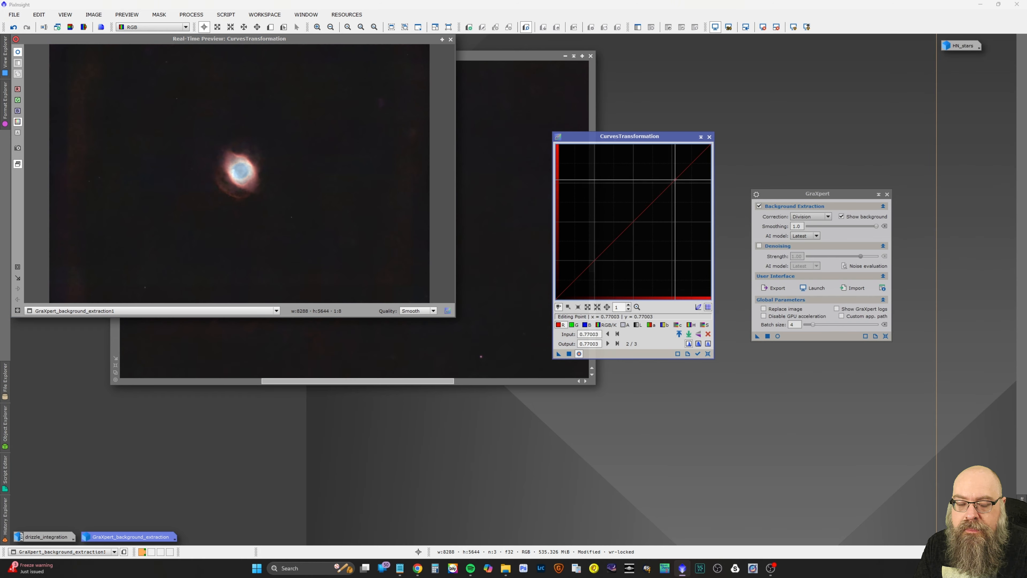
left_click_drag(672, 177, 670, 175)
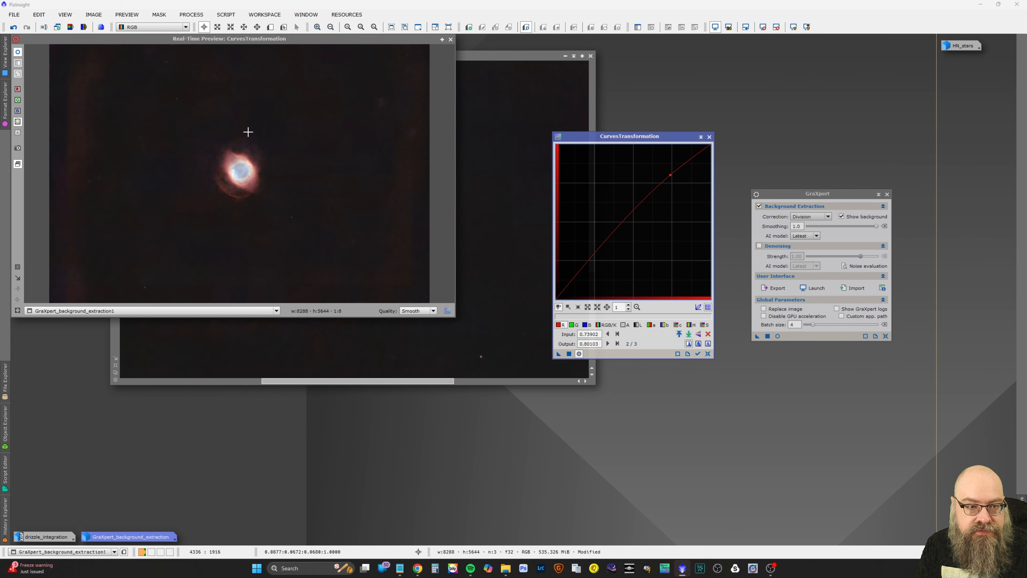
left_click_drag(189, 131, 303, 220)
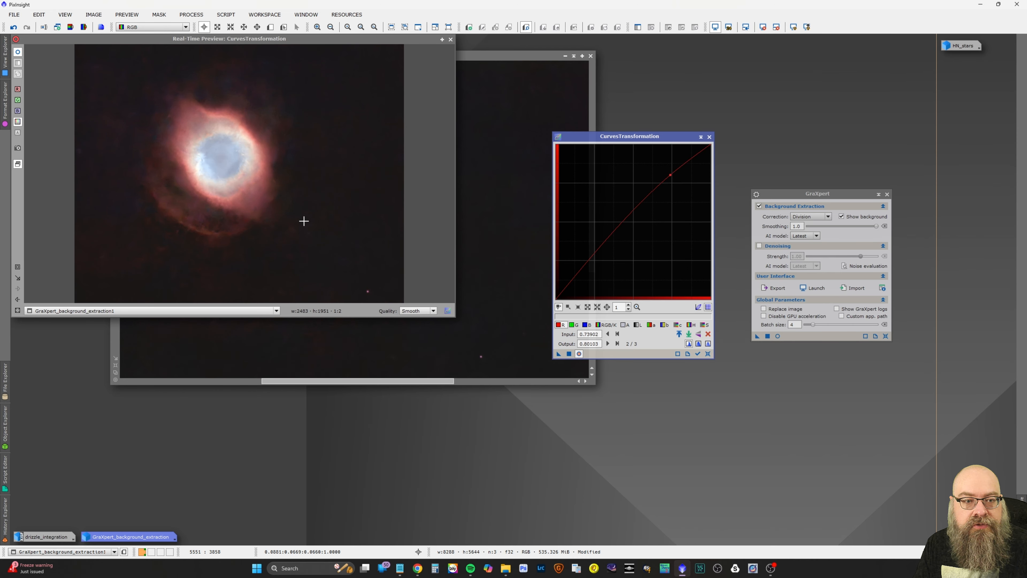
left_click_drag(670, 175, 686, 178)
Raise the blue curve at input 0.76486, output 0.80103, and lower the green curve slightly at input 0.57106, output 0.55039
left_click(586, 325)
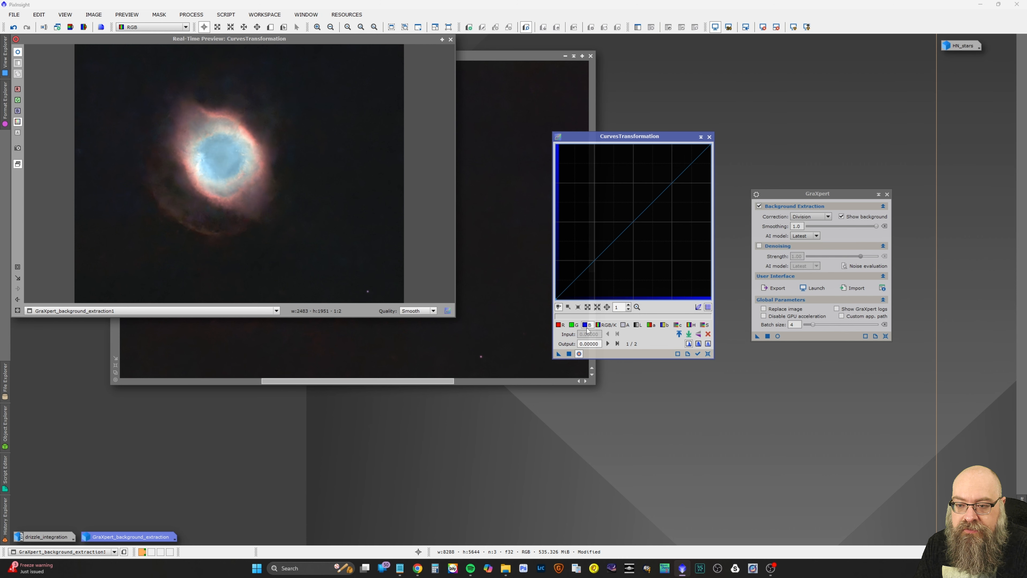
left_click_drag(676, 184, 674, 174)
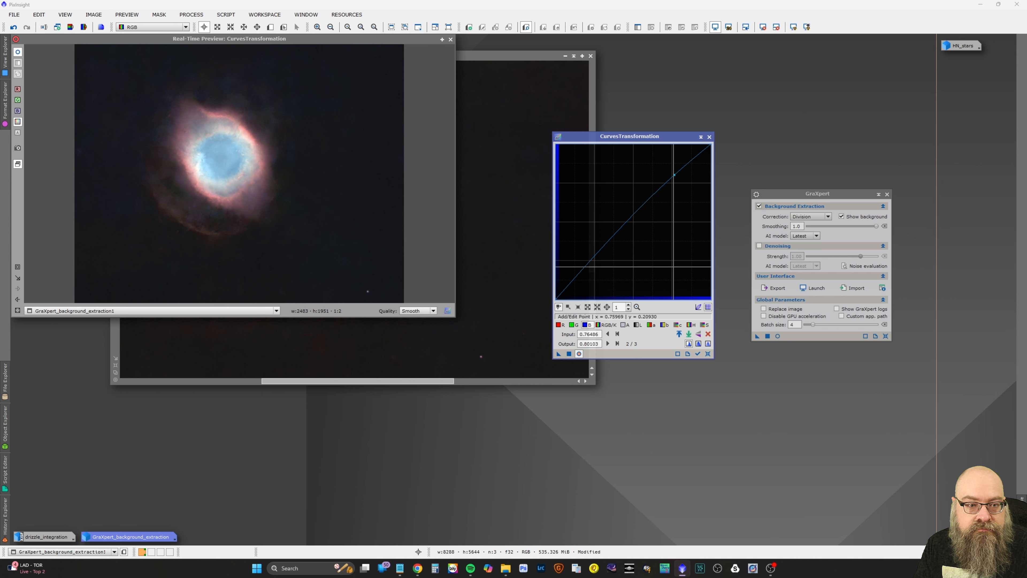
left_click(574, 325)
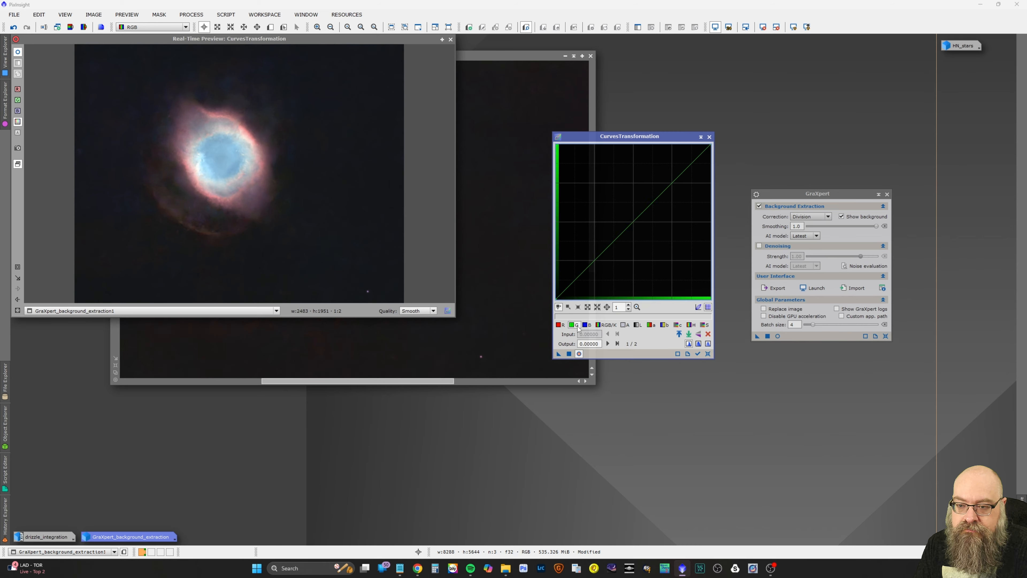
left_click_drag(640, 216, 644, 215)
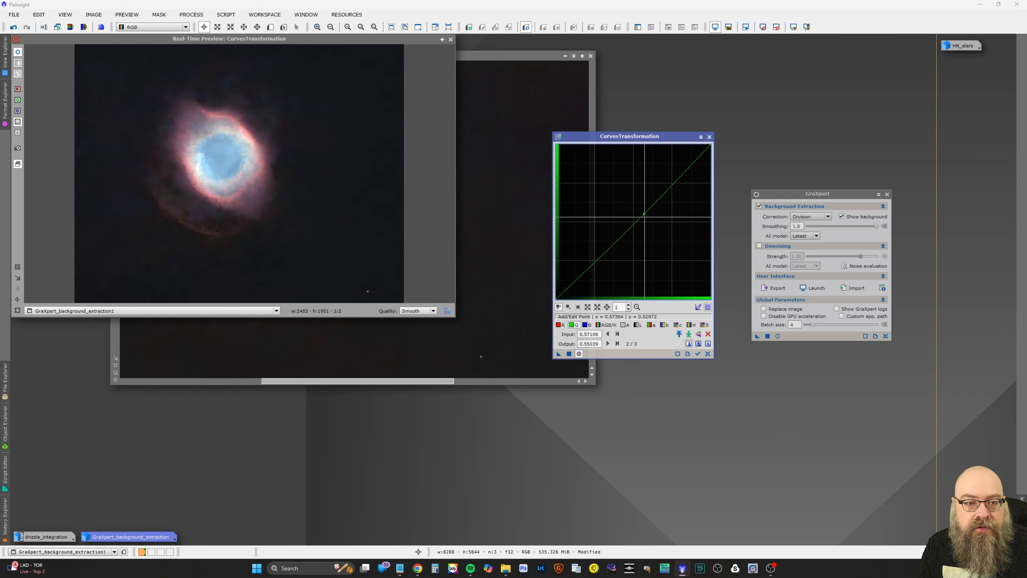
Apply the red, green and blue curves to the nebula image and close CurvesTransformation and its real-time preview
left_click(568, 354)
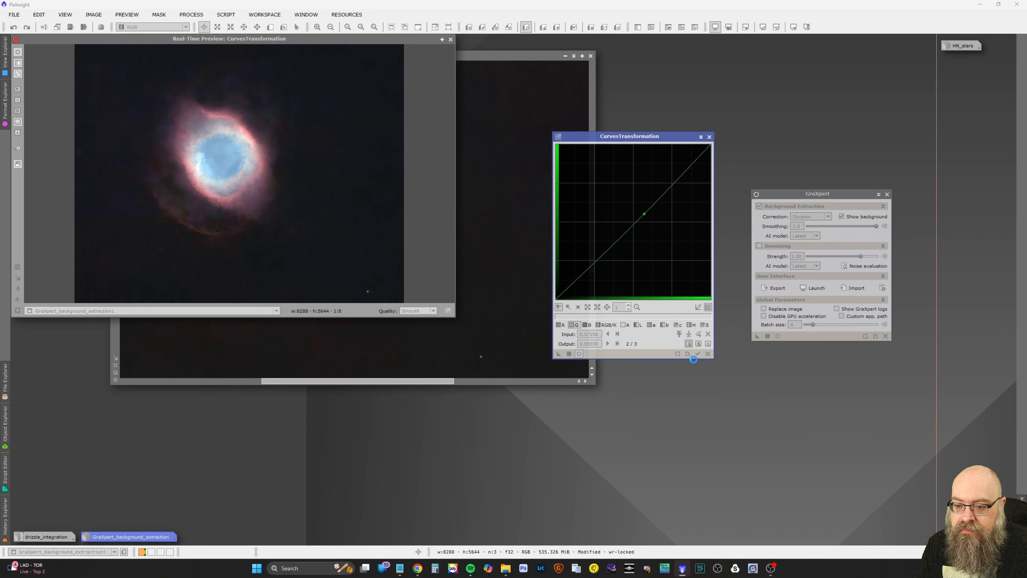
left_click(708, 353)
left_click(708, 137)
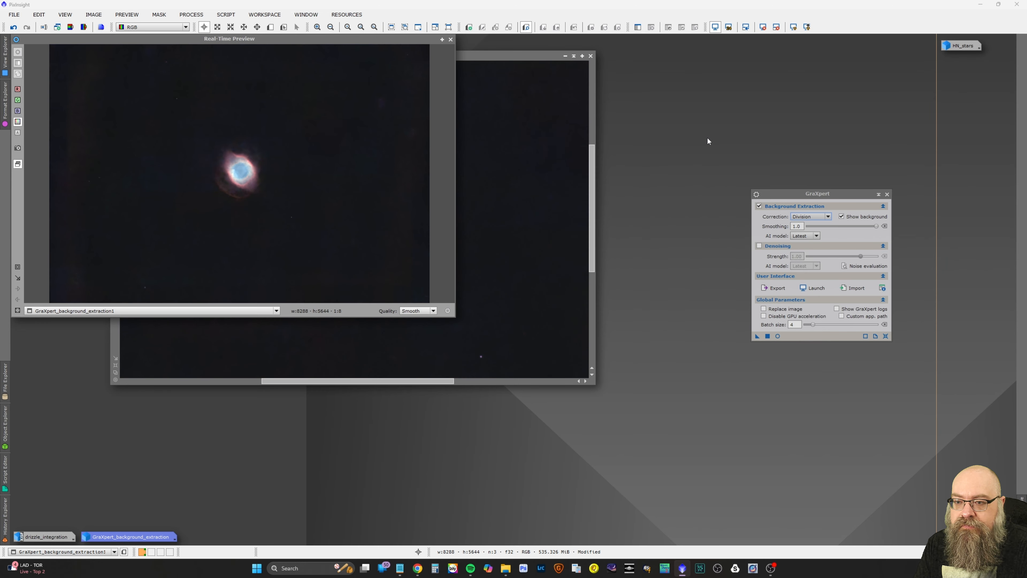
left_click(450, 39)
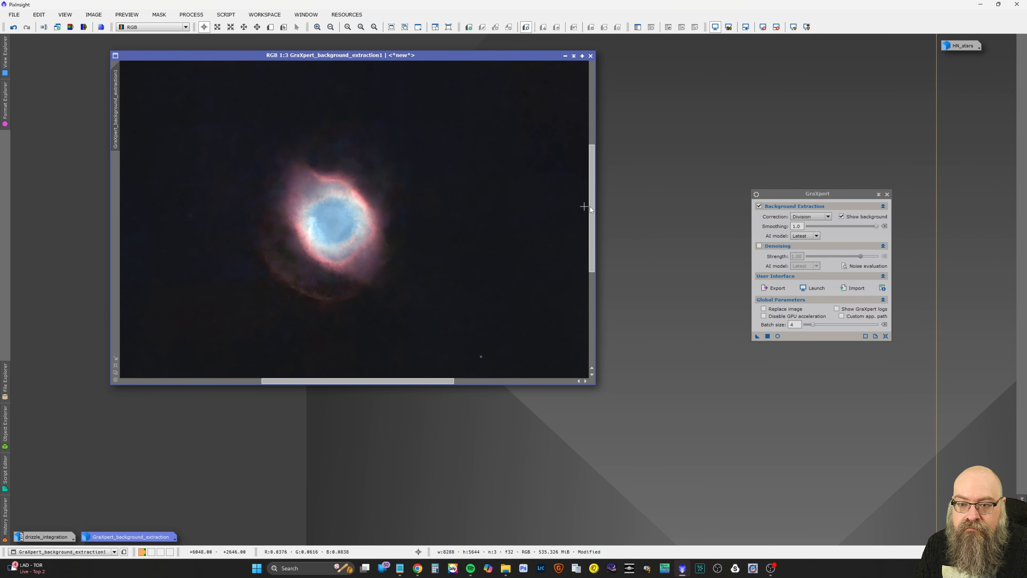
left_click_drag(593, 158, 591, 93)
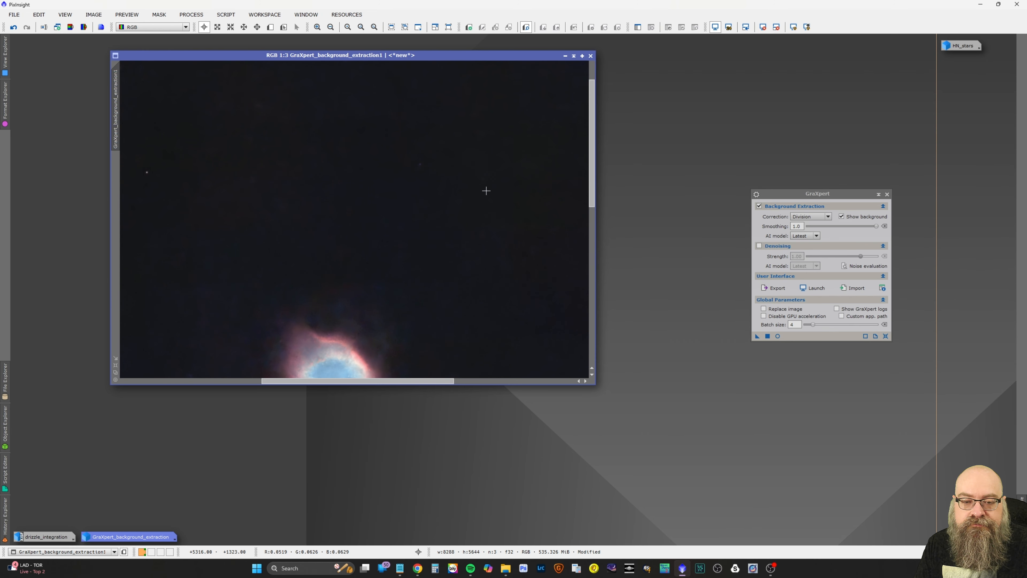
left_click_drag(594, 149, 598, 190)
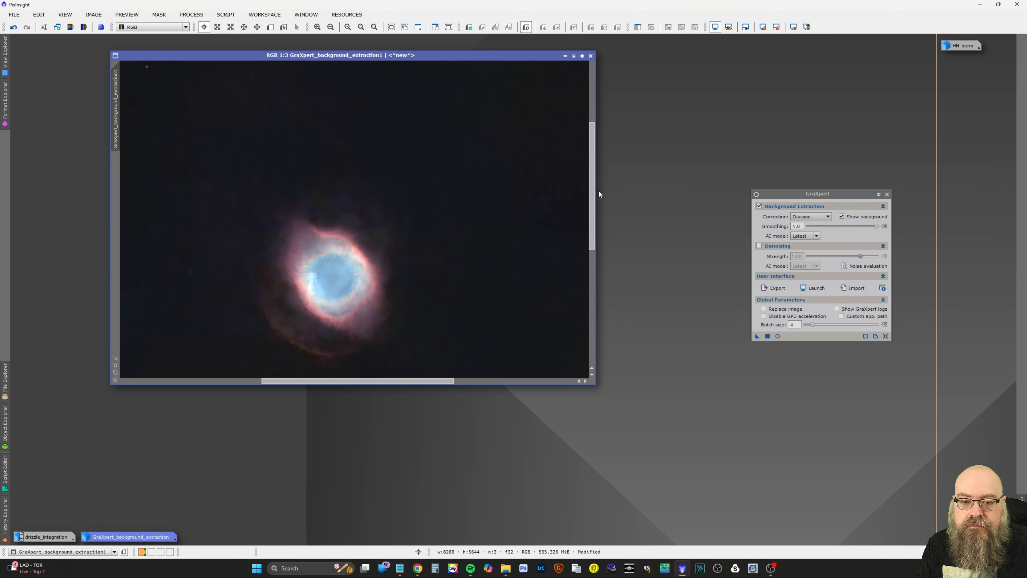
Pull the shadow end of the blue curve below the diagonal in CurvesTransformation and preview it in real time on the nebula image
scroll(476, 237, "down", 2)
scroll(475, 236, "down", 2)
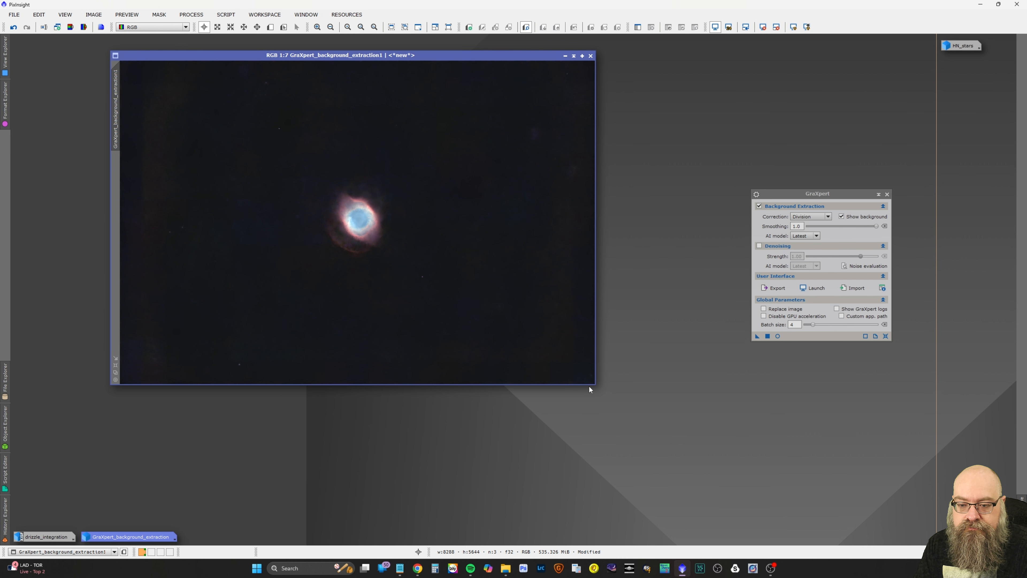
left_click_drag(593, 382, 733, 461)
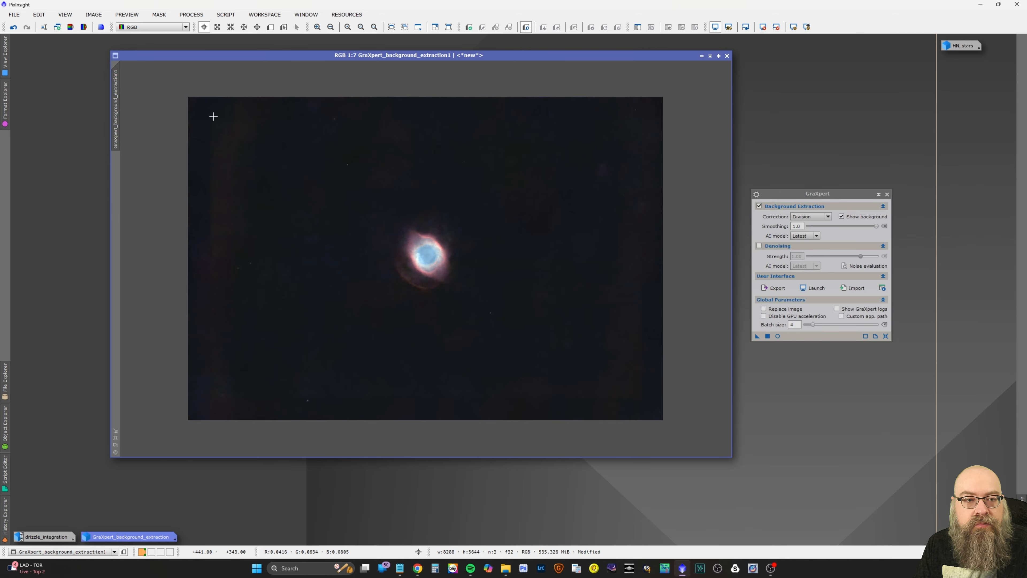
left_click(191, 15)
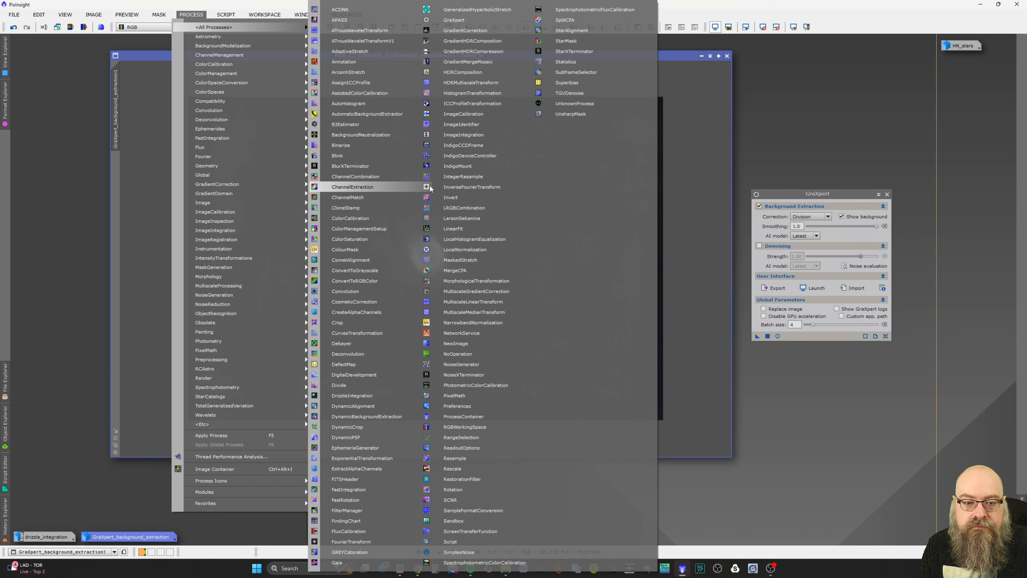
left_click(357, 332)
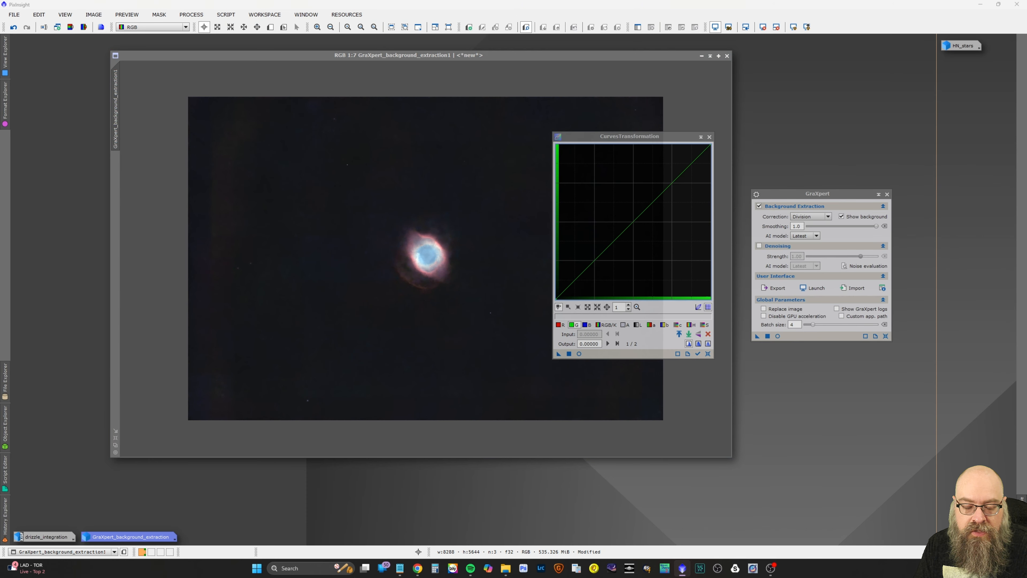
left_click(585, 324)
left_click(576, 287)
mouse_move(575, 287)
left_mouse_down()
mouse_move(564, 154)
mouse_move(579, 284)
left_mouse_up()
left_click(579, 354)
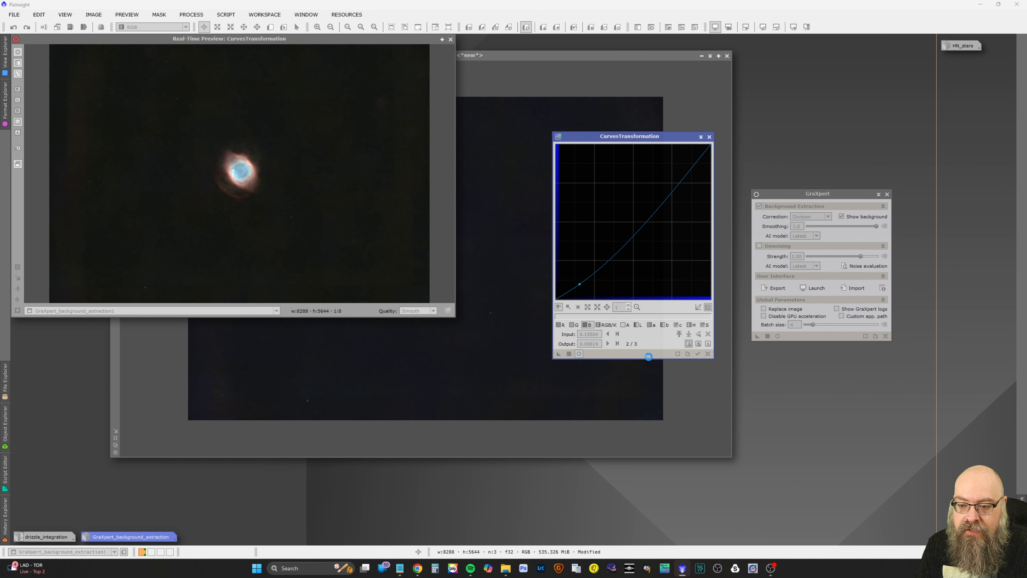
Apply the blue curve to the nebula image, reset it, and close CurvesTransformation and its real-time preview
left_click(708, 354)
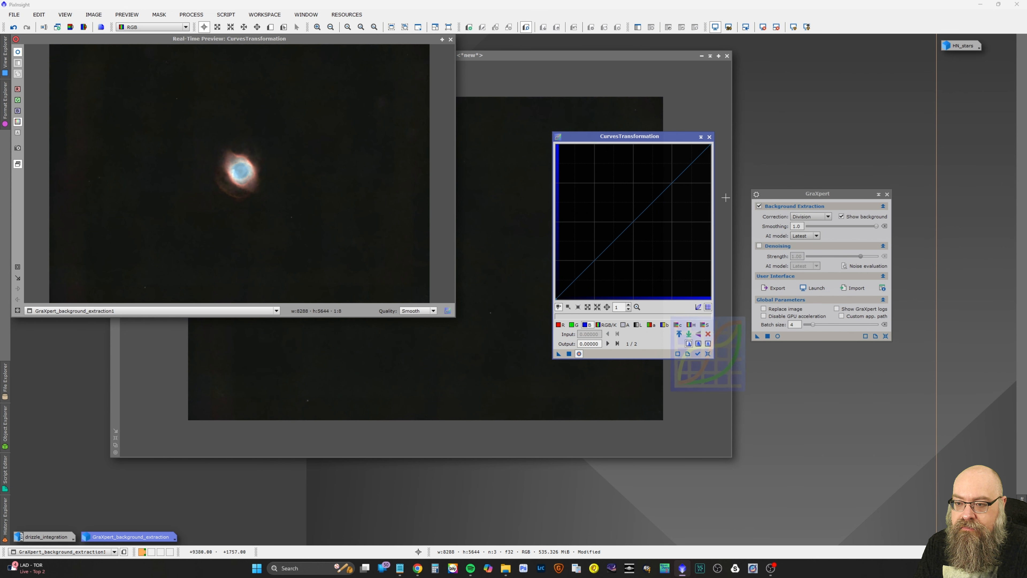
left_click(710, 136)
left_click(451, 40)
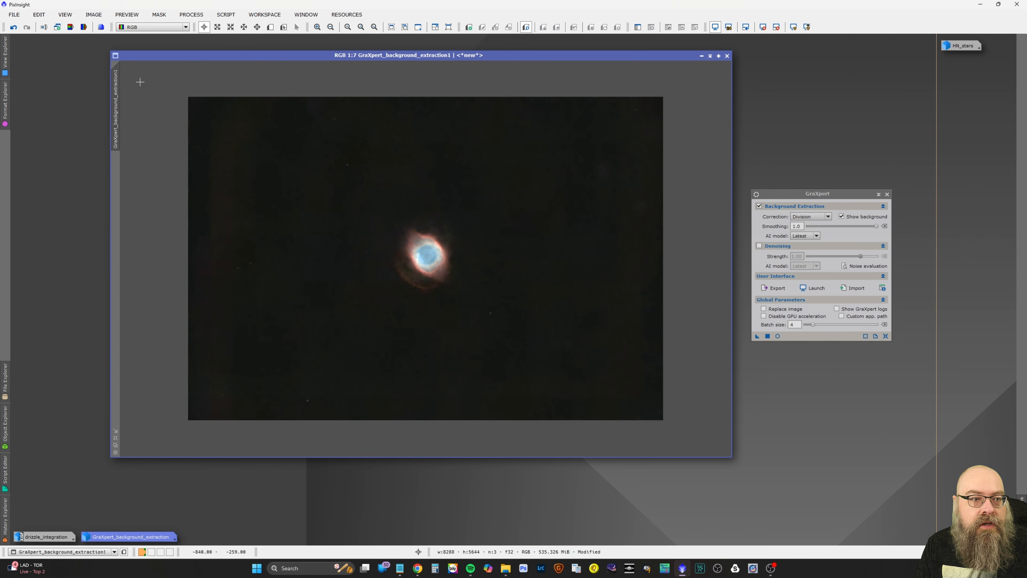
Rename the starless nebula image's identifier to HN
double_click(117, 96)
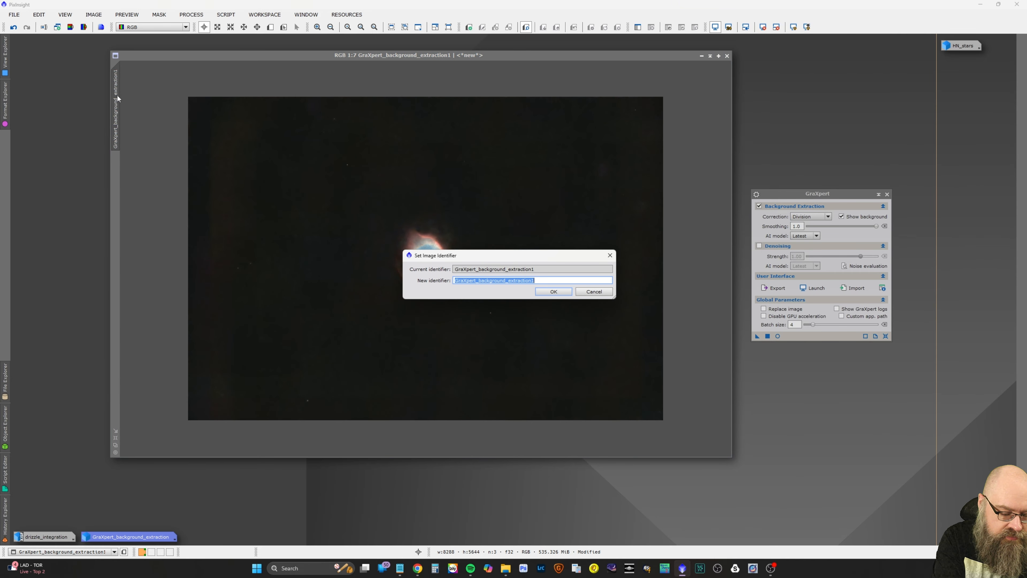
type("HN")
key("Return")
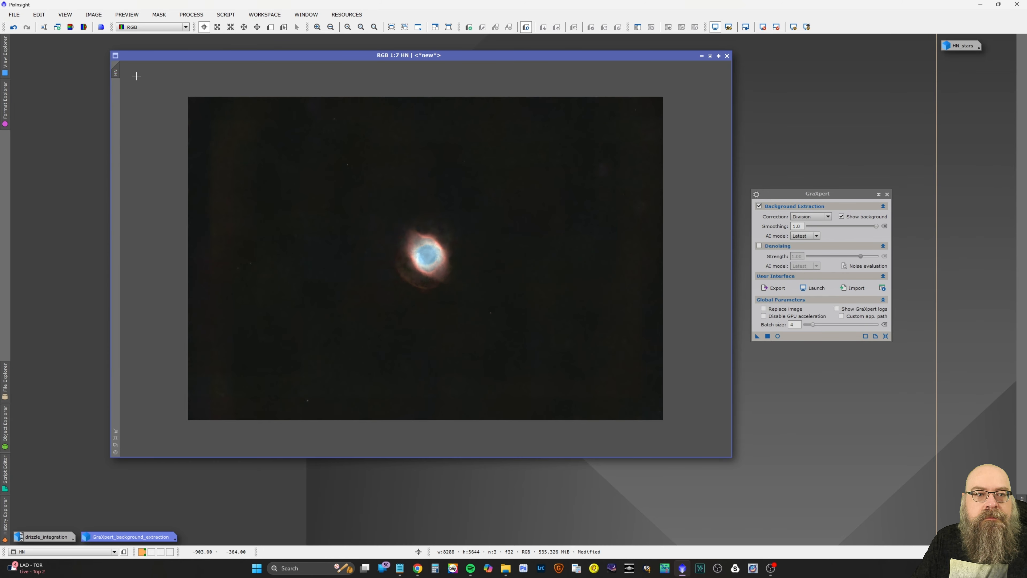
Combine the starless and star images with the PixelMath expression HN+HN_stars, creating a new image, and close PixelMath
left_click(191, 14)
mouse_move(218, 29)
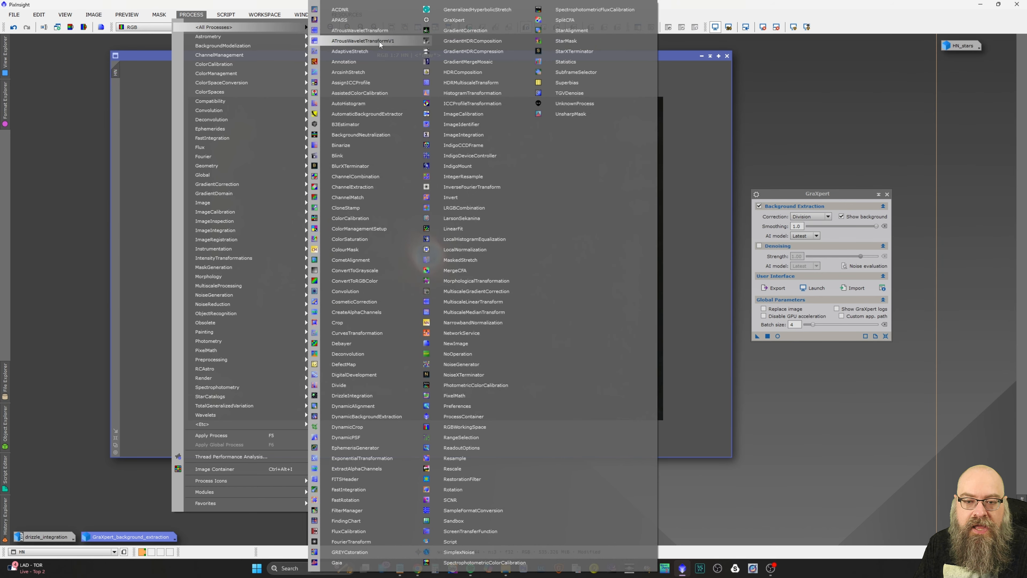
left_click(481, 393)
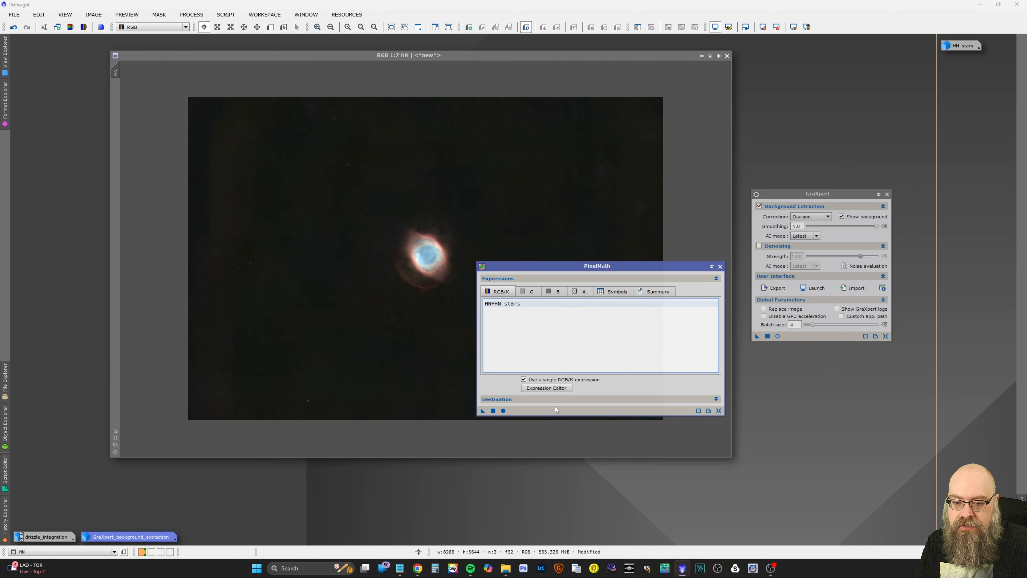
left_click(555, 399)
left_click(534, 479)
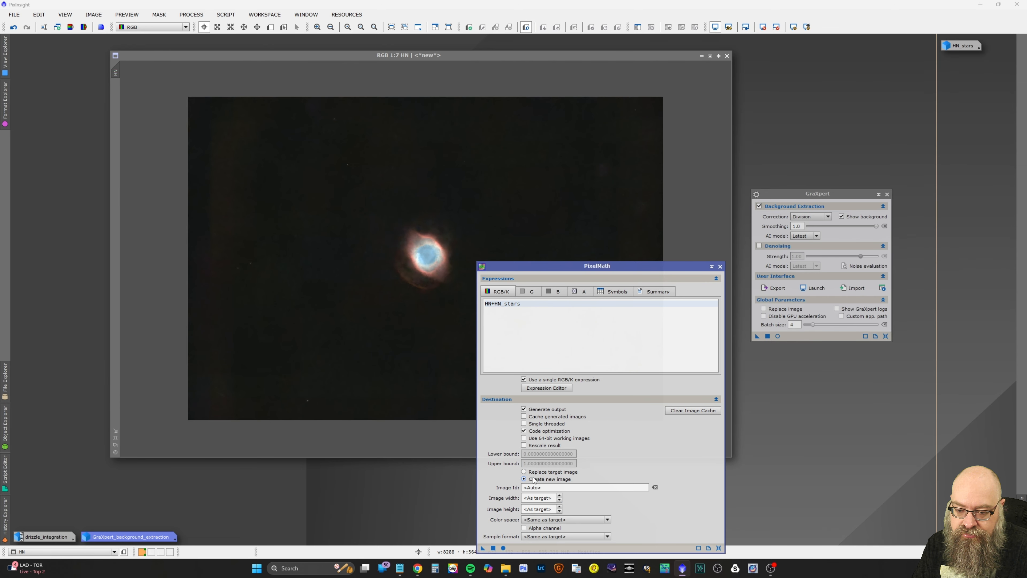
left_click_drag(483, 548, 413, 225)
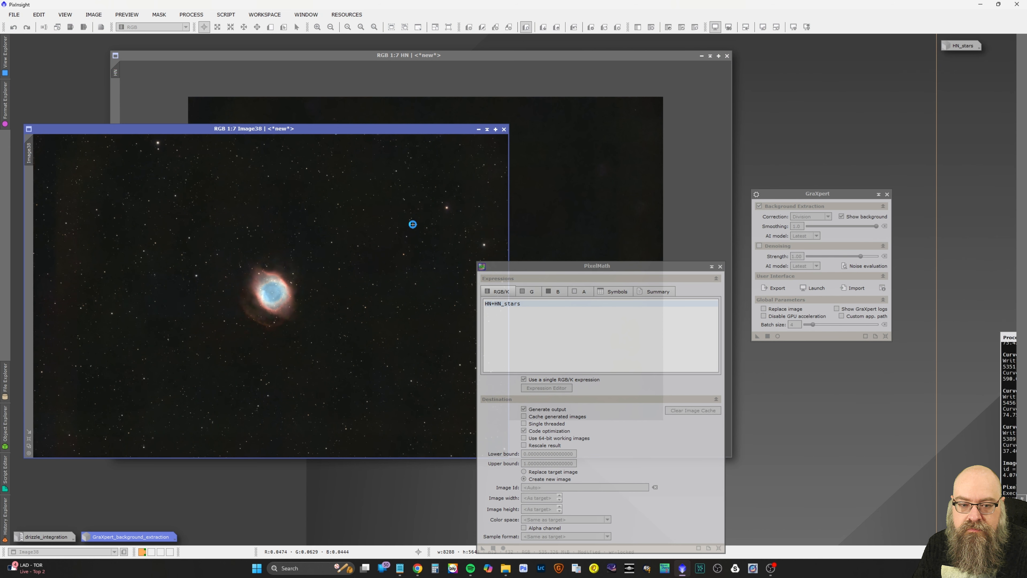
left_click(720, 267)
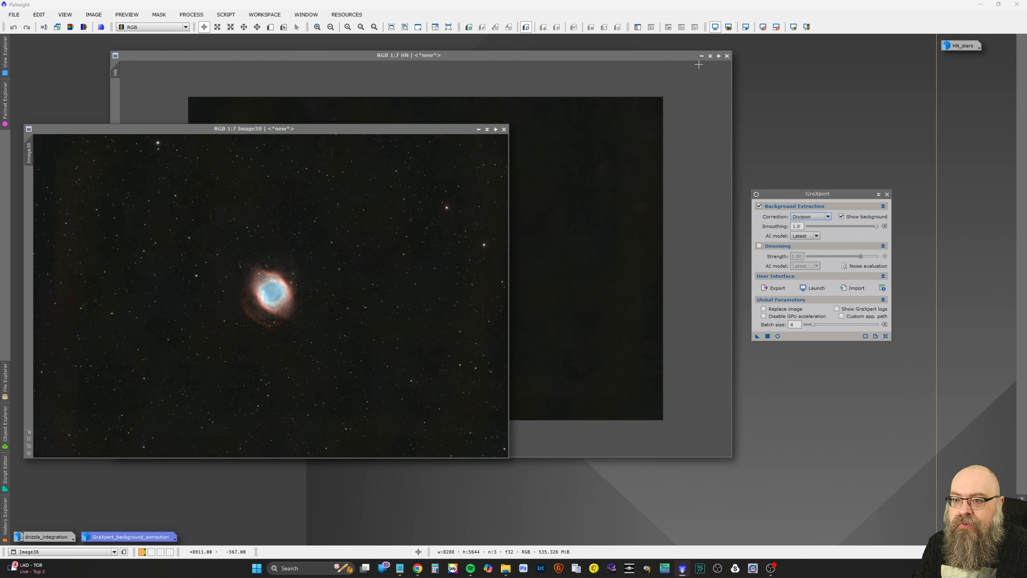
Minimise the HN image, park it below HN_stars, close GraXpert, and move the combined image toward the workspace centre
left_click(701, 55)
left_click_drag(435, 259, 955, 61)
left_click(887, 195)
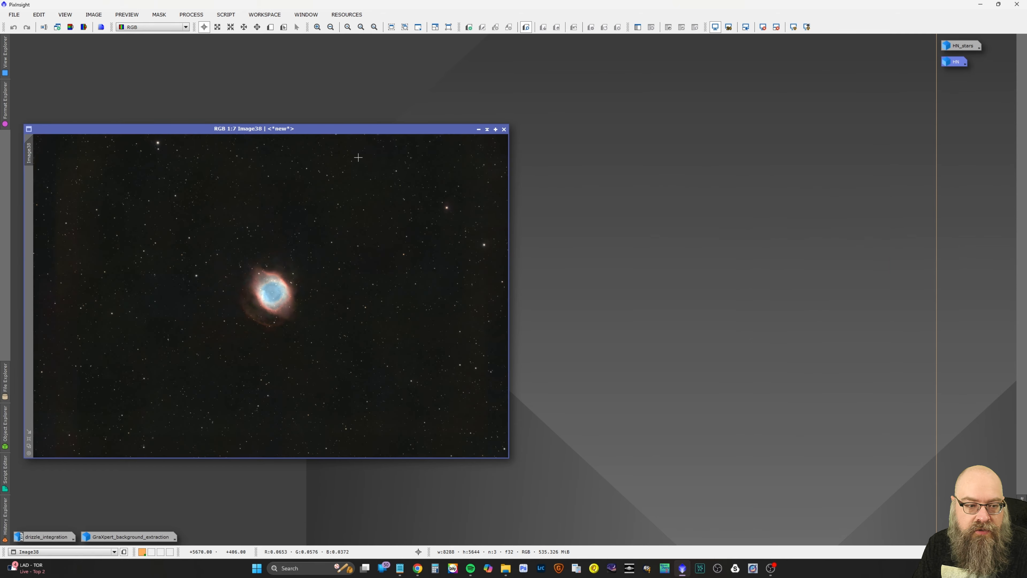
left_click_drag(363, 132, 536, 90)
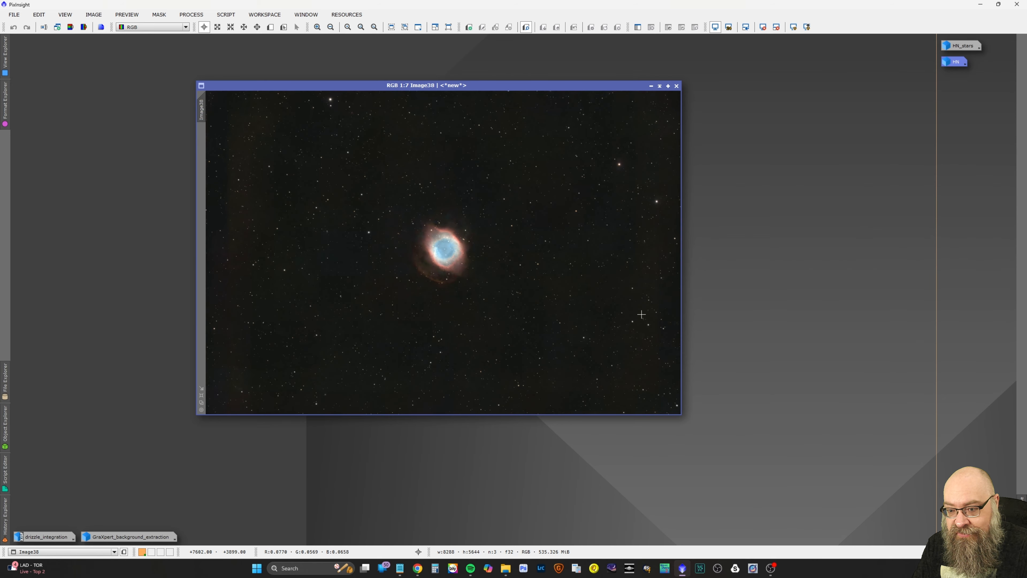
Draw a DynamicCrop area of about 5670 by 3682 pixels on the combined image and centre it on the nebula
left_click(191, 14)
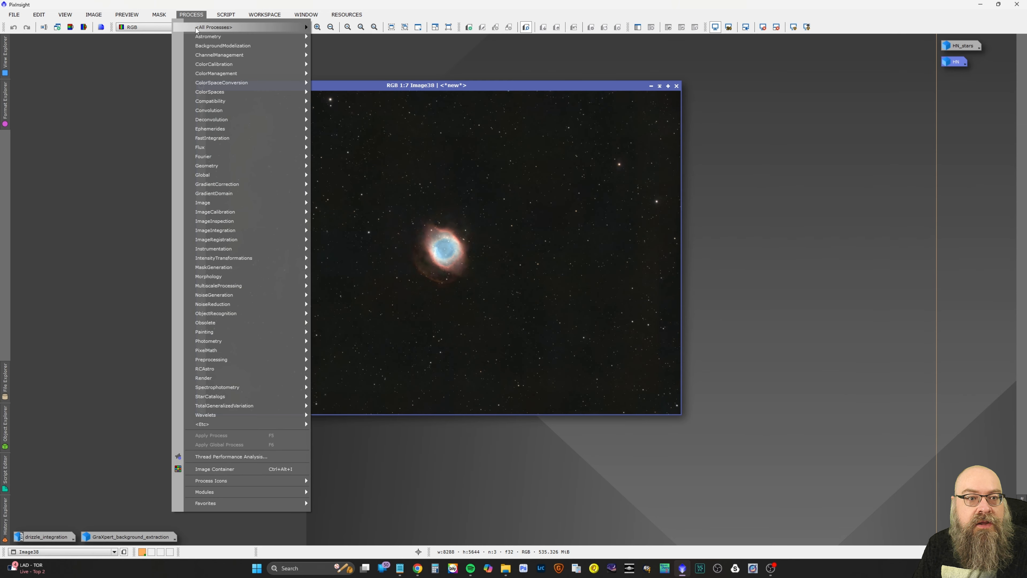
mouse_move(210, 26)
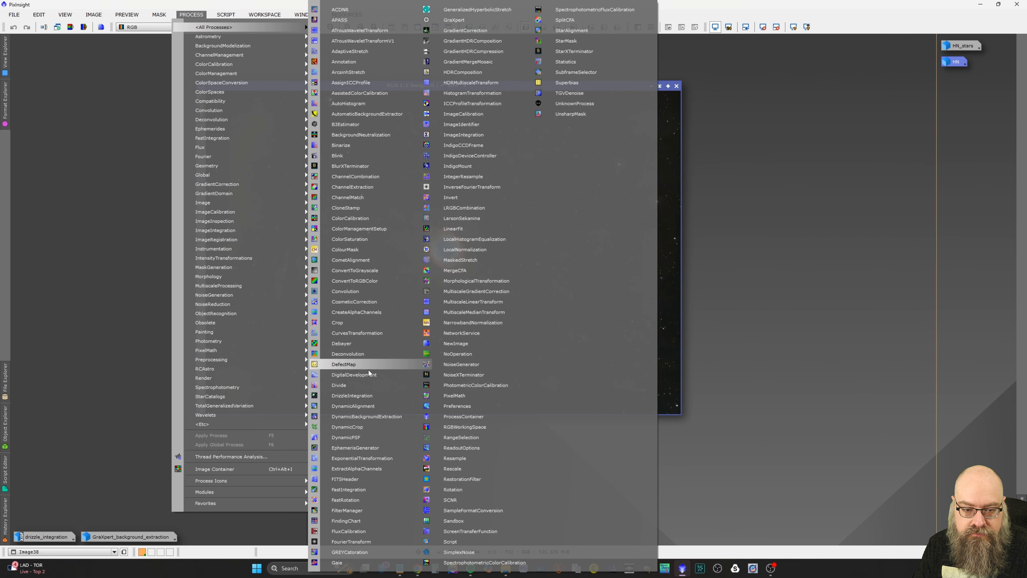
left_click(372, 426)
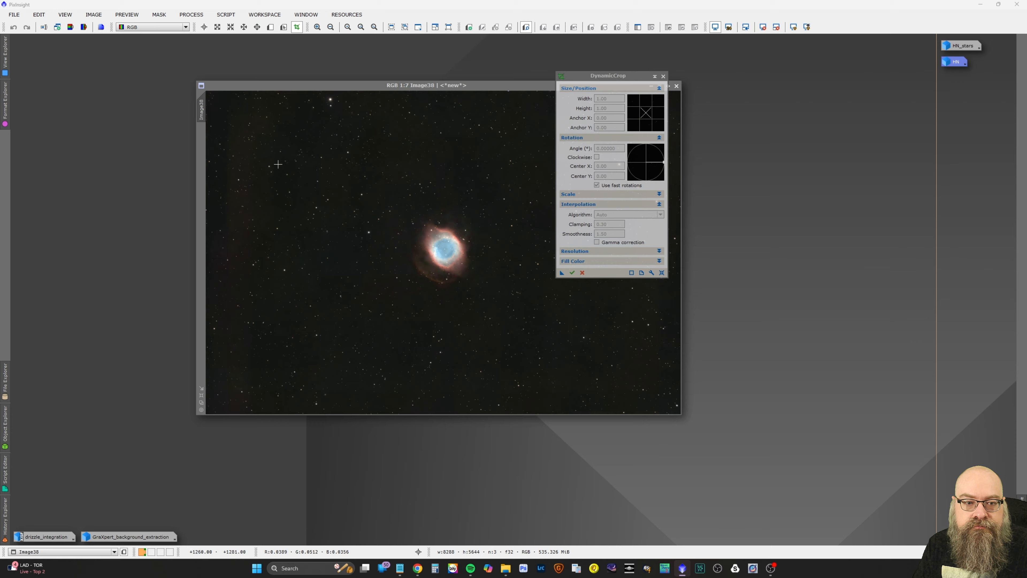
left_click_drag(277, 158, 625, 386)
left_click_drag(586, 358, 578, 335)
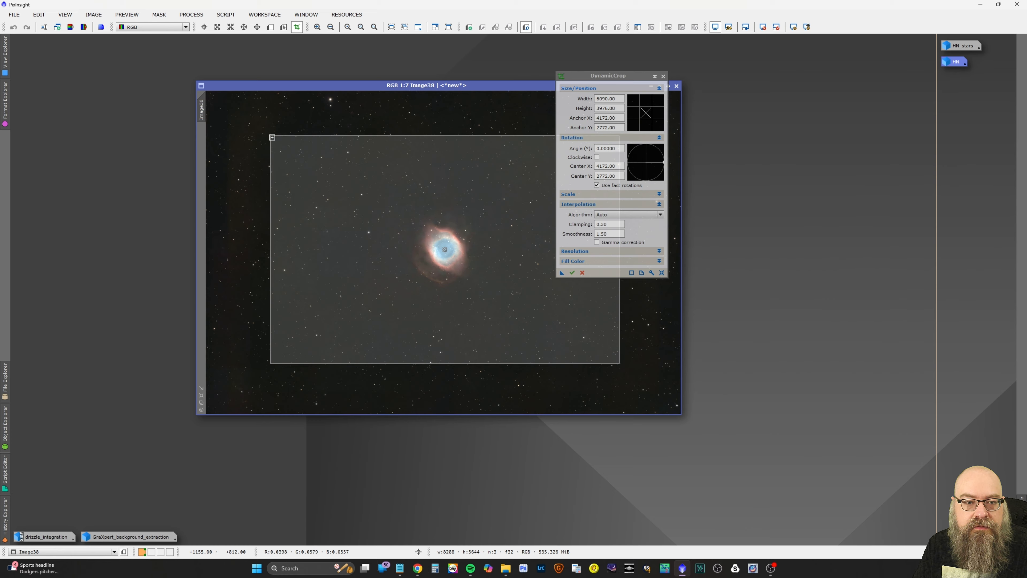
left_click_drag(272, 138, 294, 152)
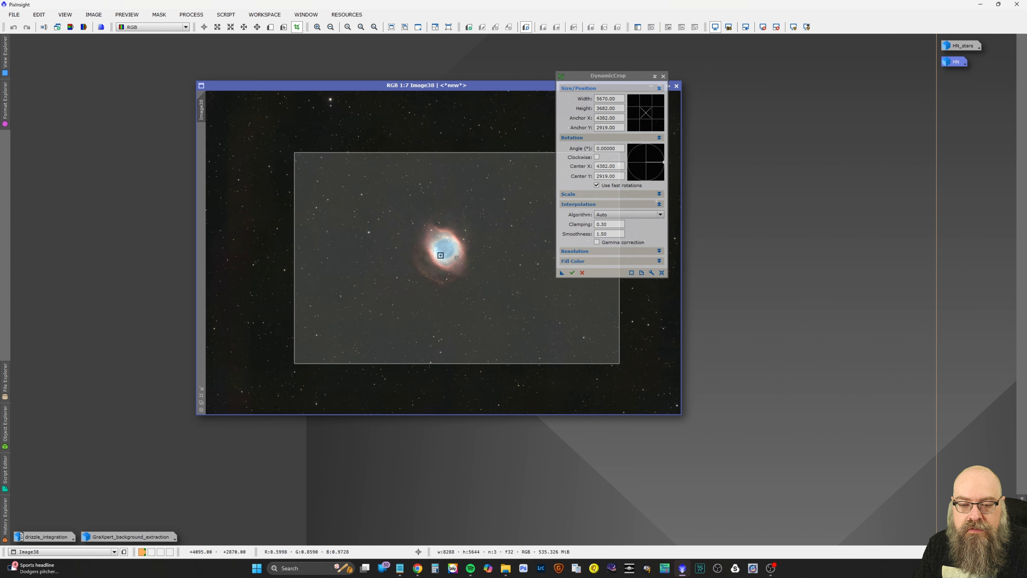
left_click_drag(486, 281, 474, 272)
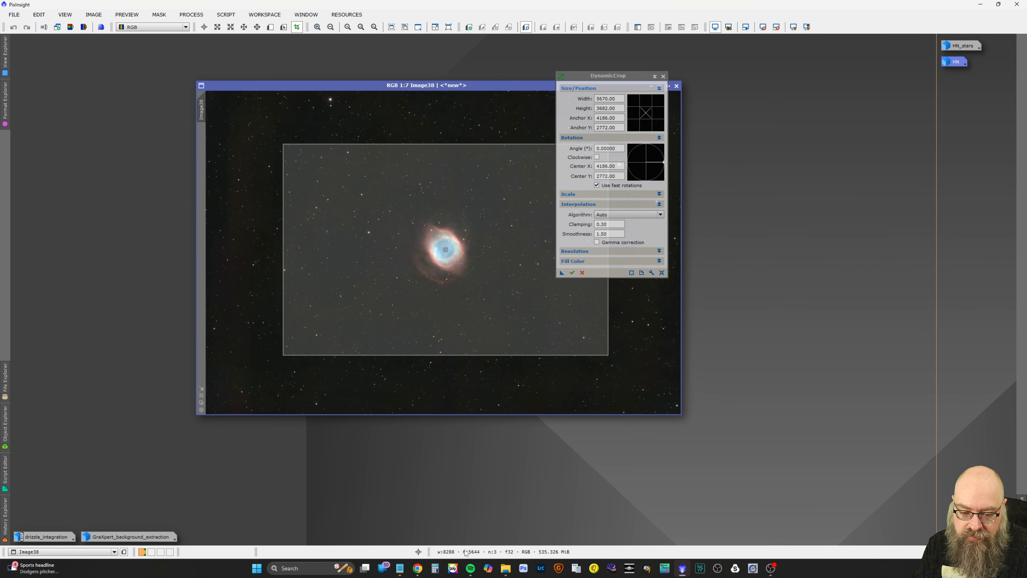
Switch to Calculator and compute 5670 × 2 / 3 to get the crop height for a 3:2 ratio
left_click(440, 568)
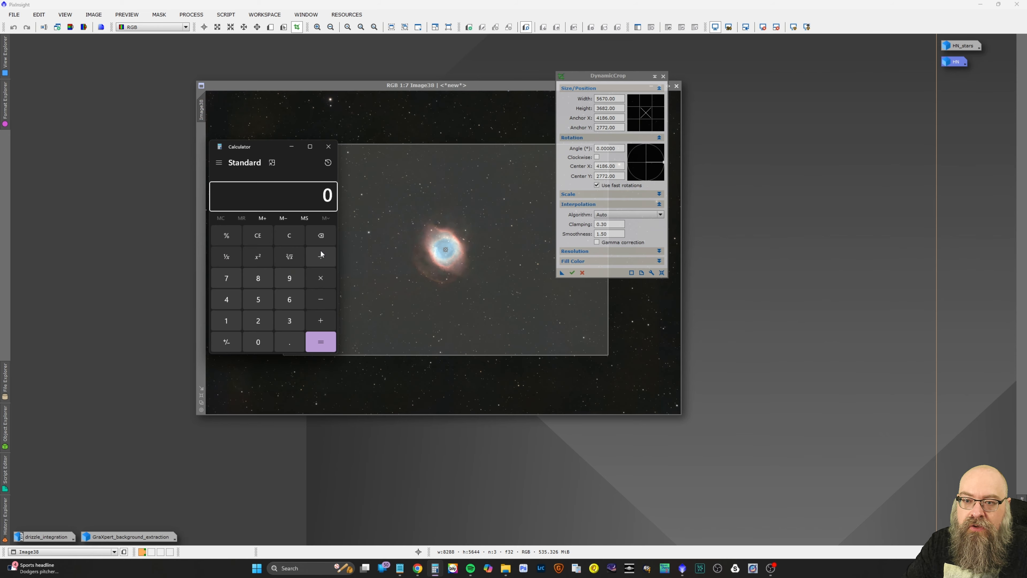
type("566")
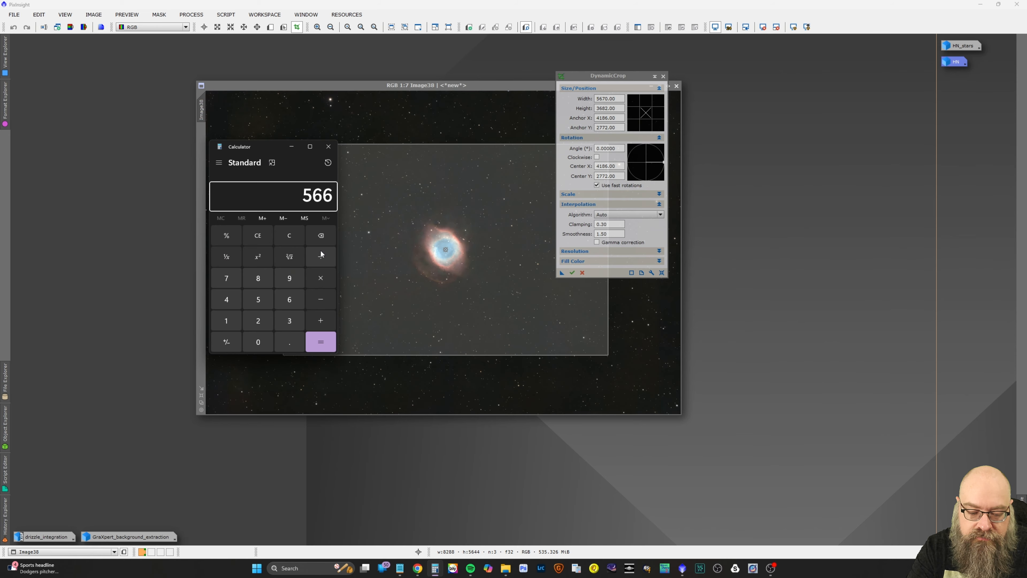
key("BackSpace")
key("BackSpace")
type("670*")
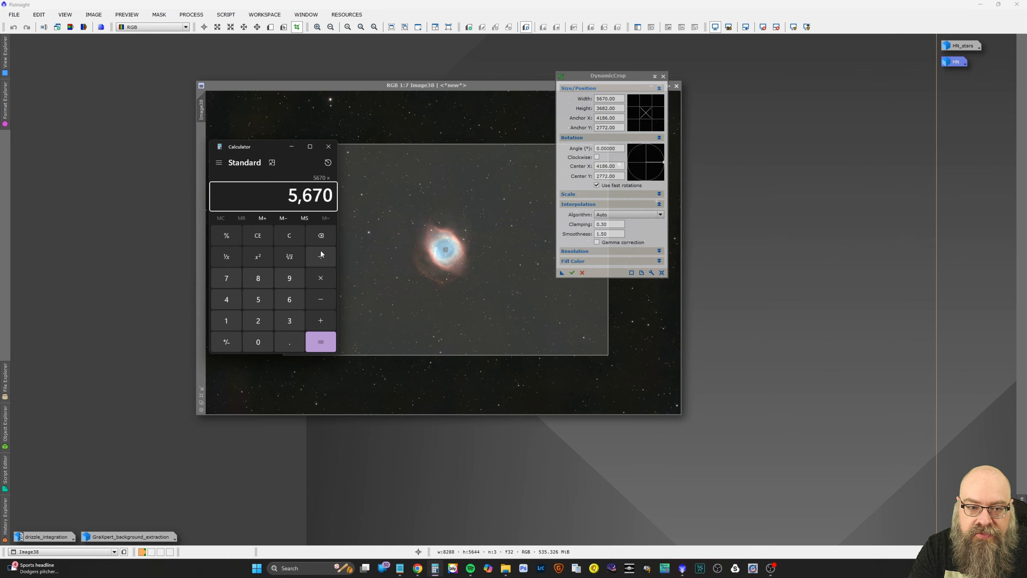
type("2/3")
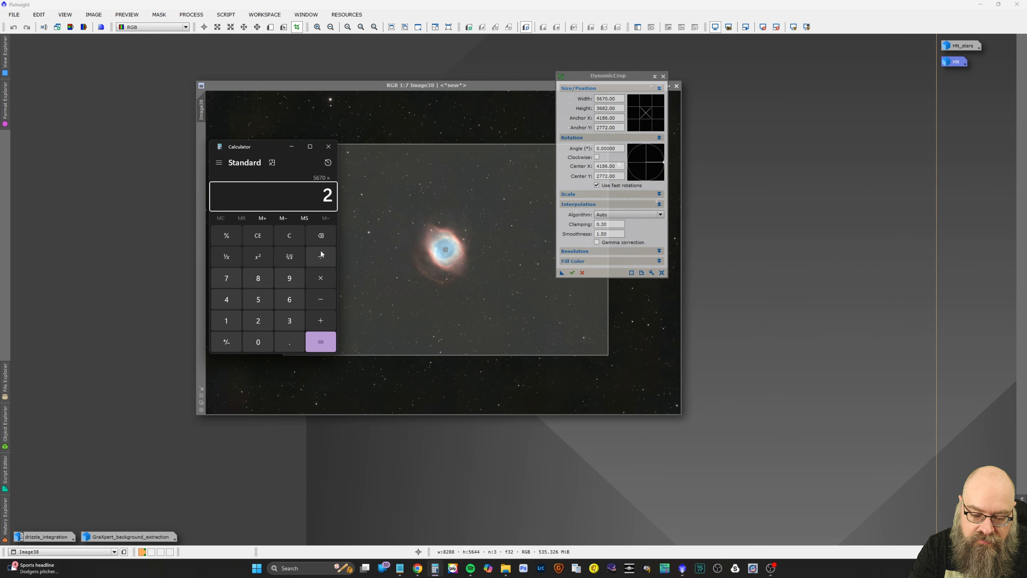
key("Return")
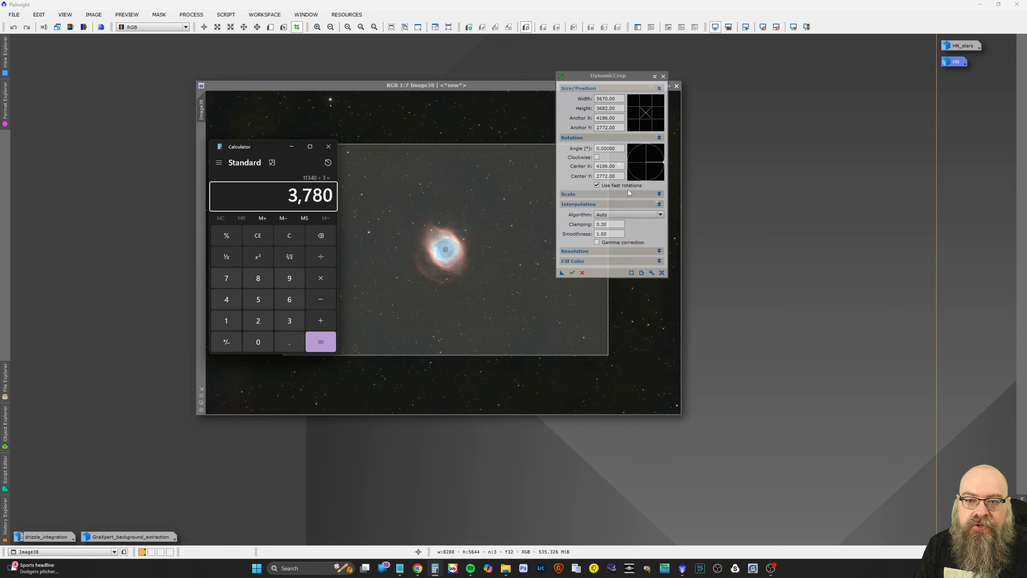
Set the crop height to 3780, apply the crop to the combined image, and close DynamicCrop
left_click(609, 108)
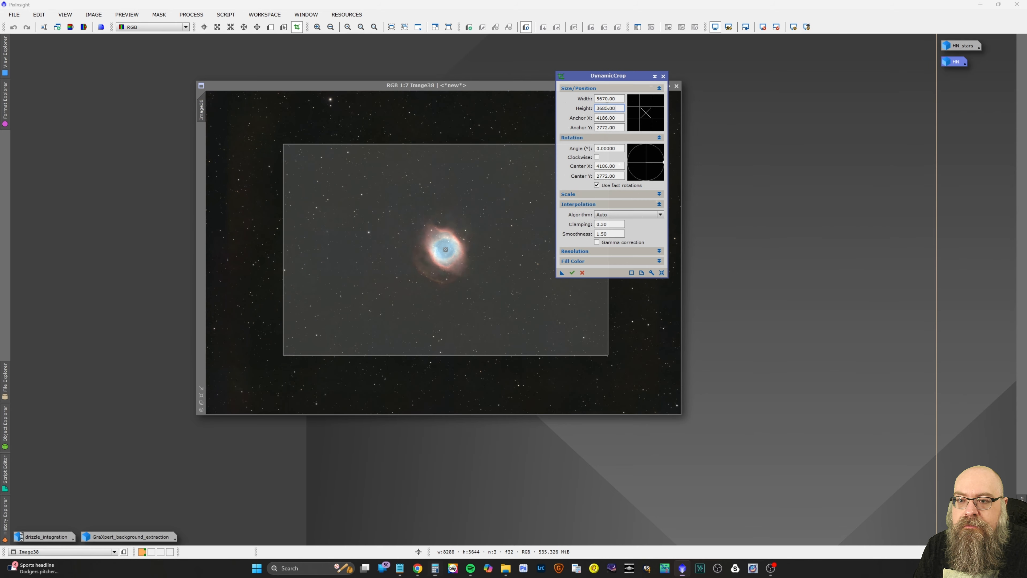
type("3780")
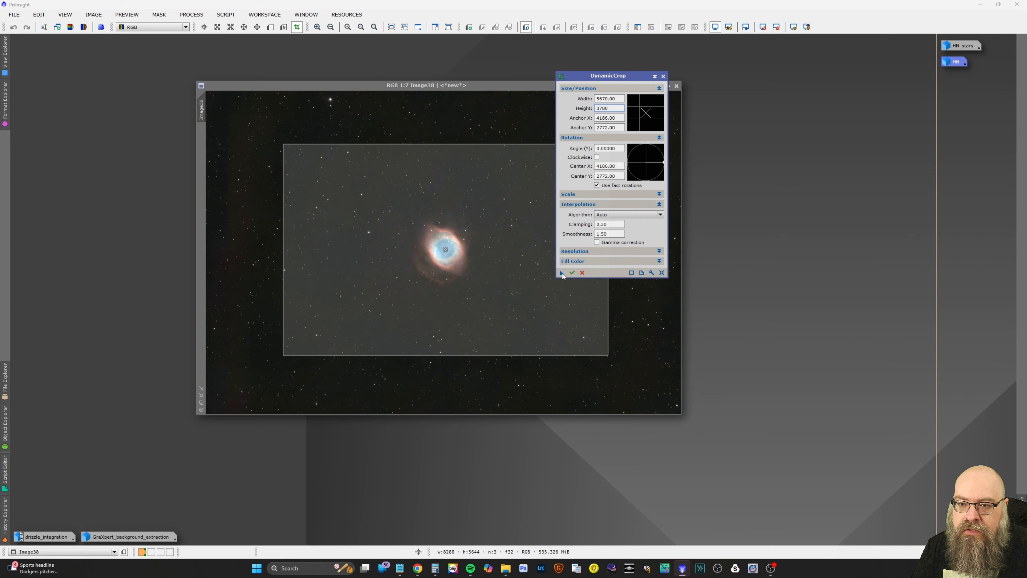
left_click_drag(563, 273, 484, 280)
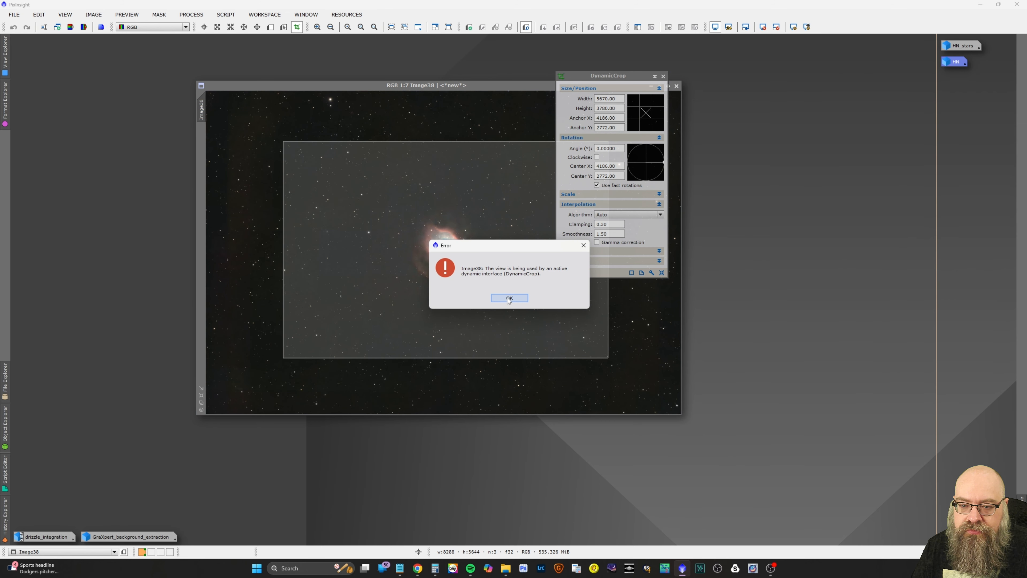
left_click(507, 298)
left_click(571, 272)
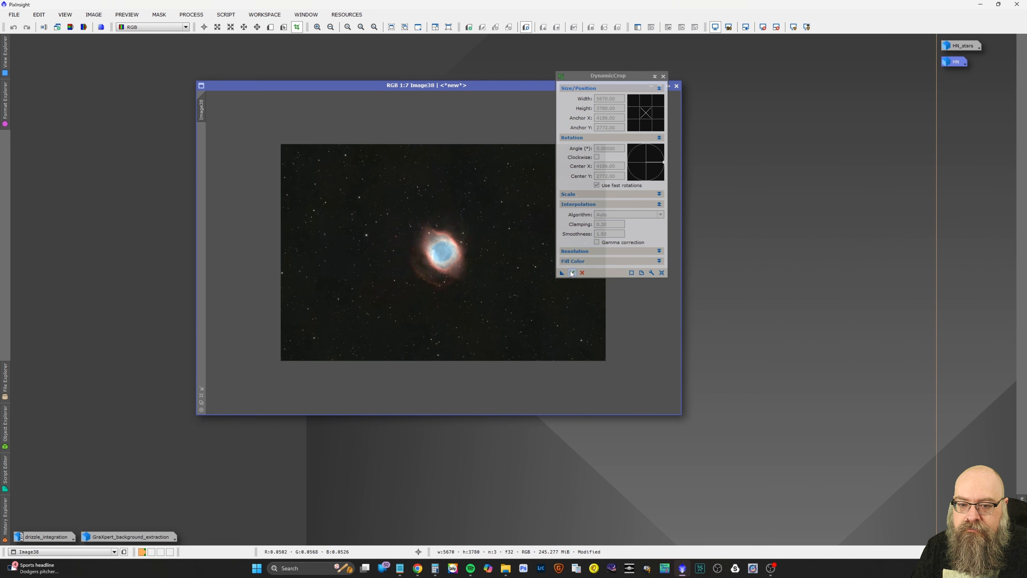
left_click(663, 76)
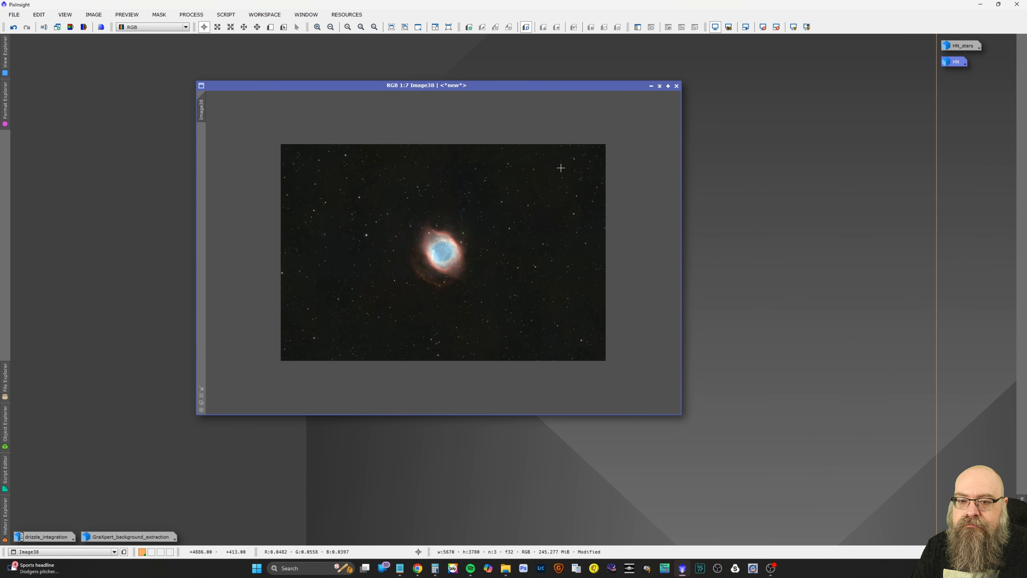
Enlarge the cropped image's window and inspect the nebula and surrounding stars up close
scroll(559, 167, "up", 2)
left_click_drag(586, 85, 431, 40)
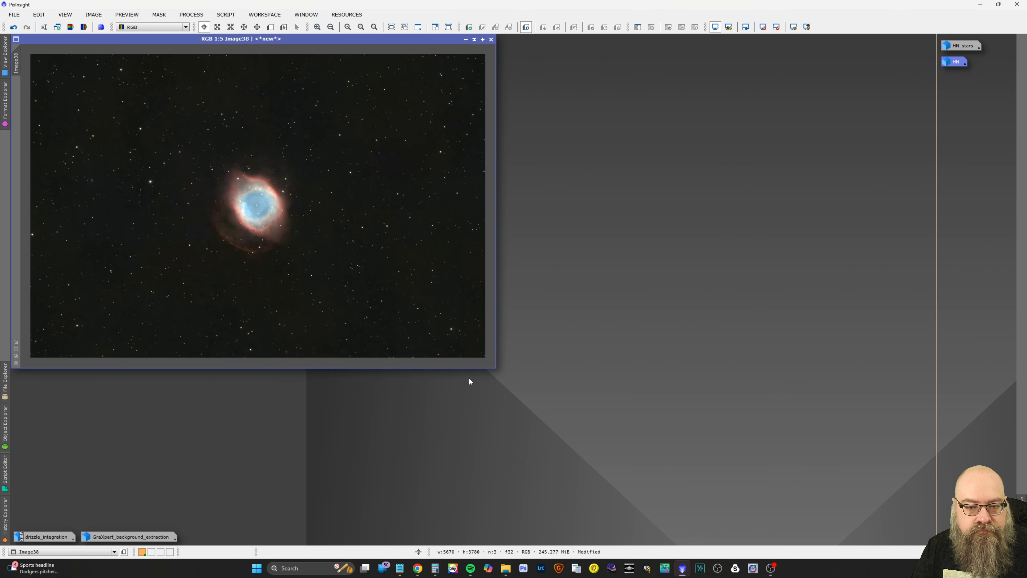
left_click_drag(495, 367, 713, 529)
scroll(575, 443, "up", 3)
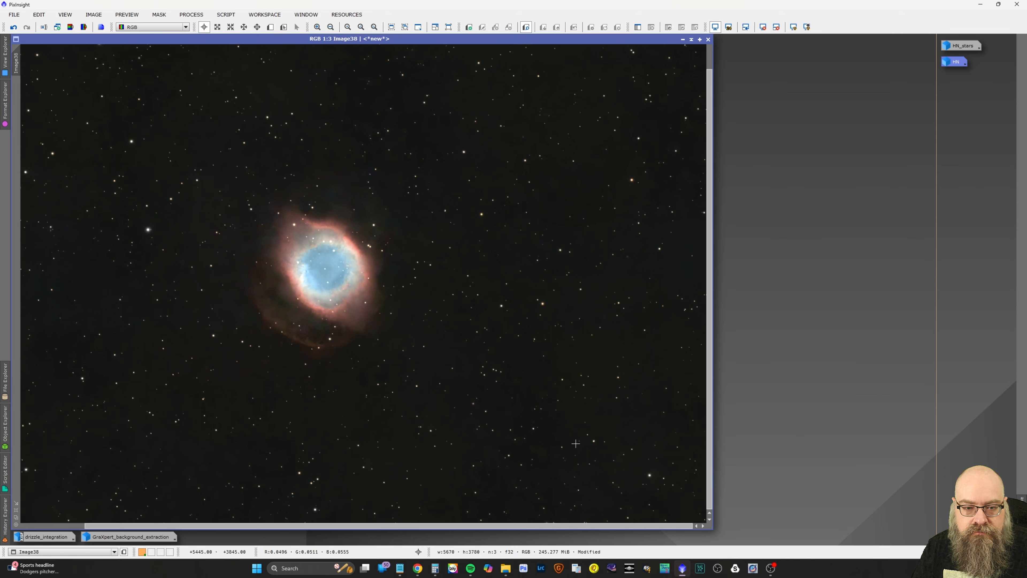
scroll(575, 444, "down", 2)
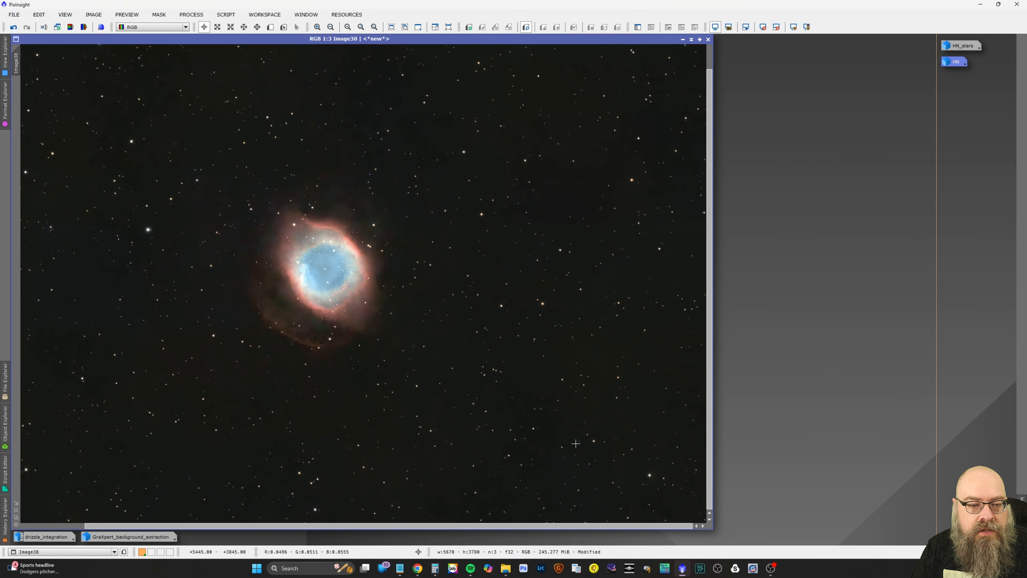
Widen the cropped image's window further and examine the nebula's blue core and red outer shell at 2:1 and 1:1, ending with the whole frame
scroll(615, 440, "up", 1)
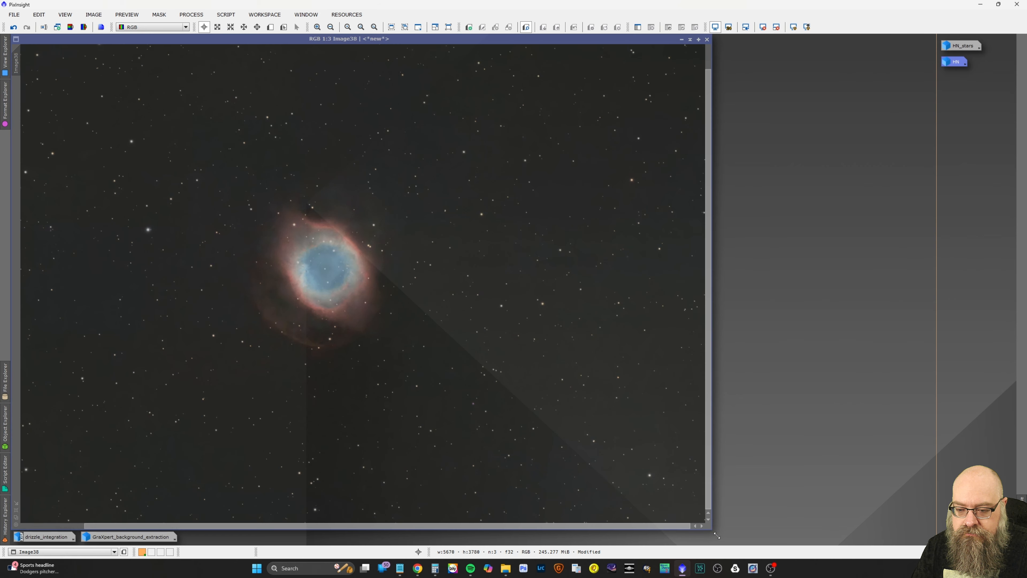
left_click_drag(710, 529, 813, 547)
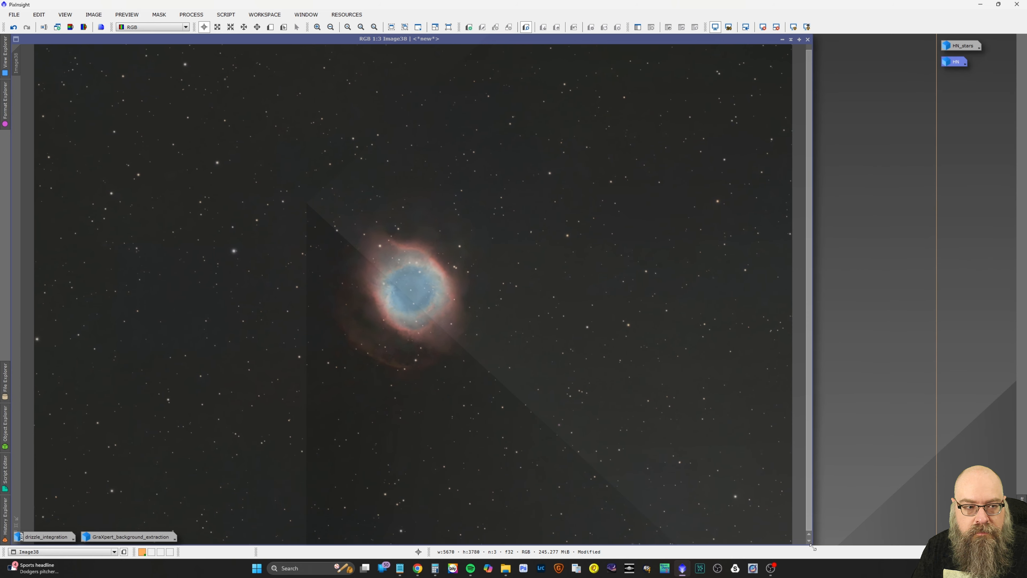
scroll(660, 454, "down", 1)
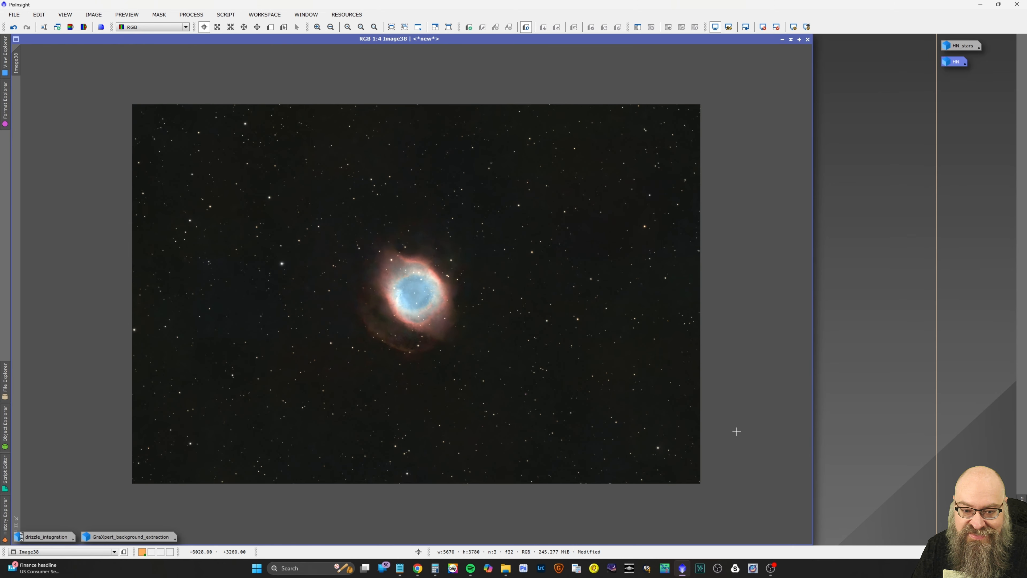
scroll(365, 303, "up", 3)
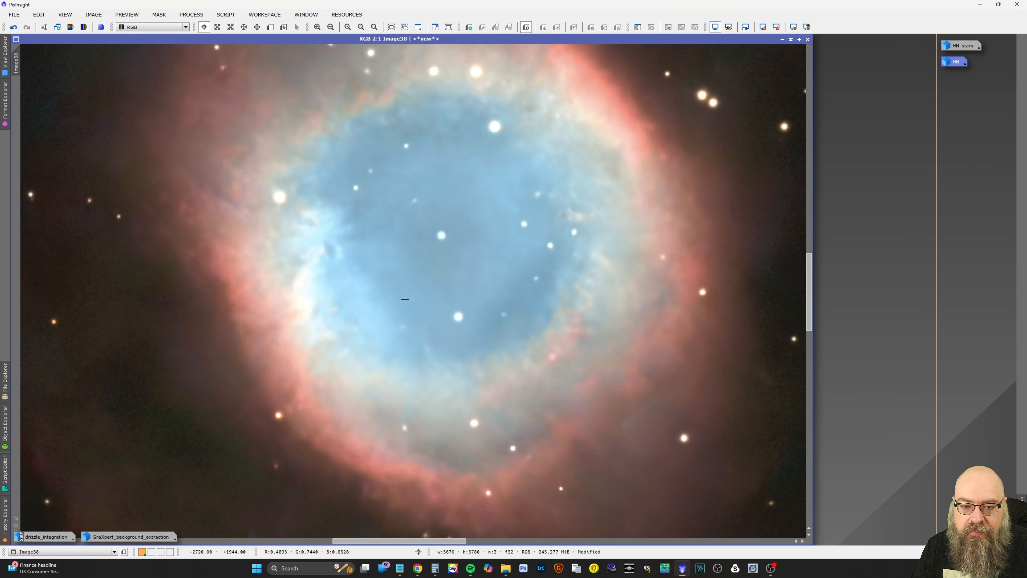
scroll(404, 300, "down", 1)
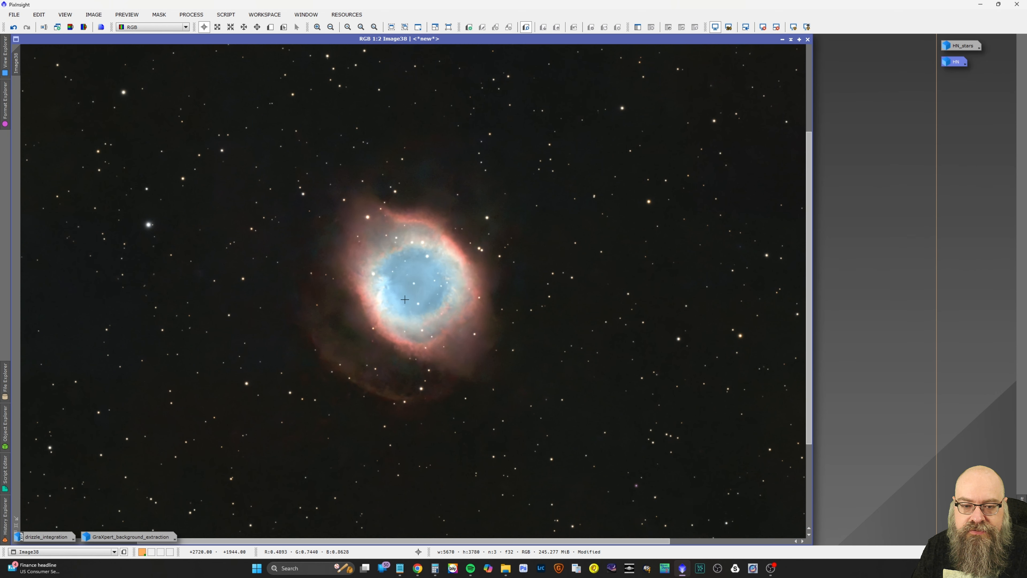
scroll(413, 304, "up", 1)
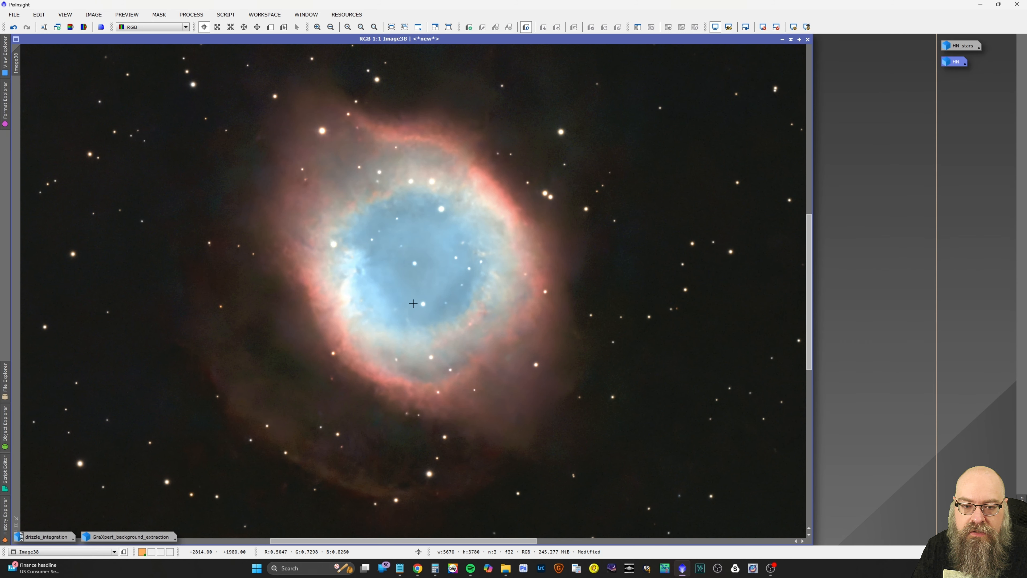
scroll(413, 303, "down", 1)
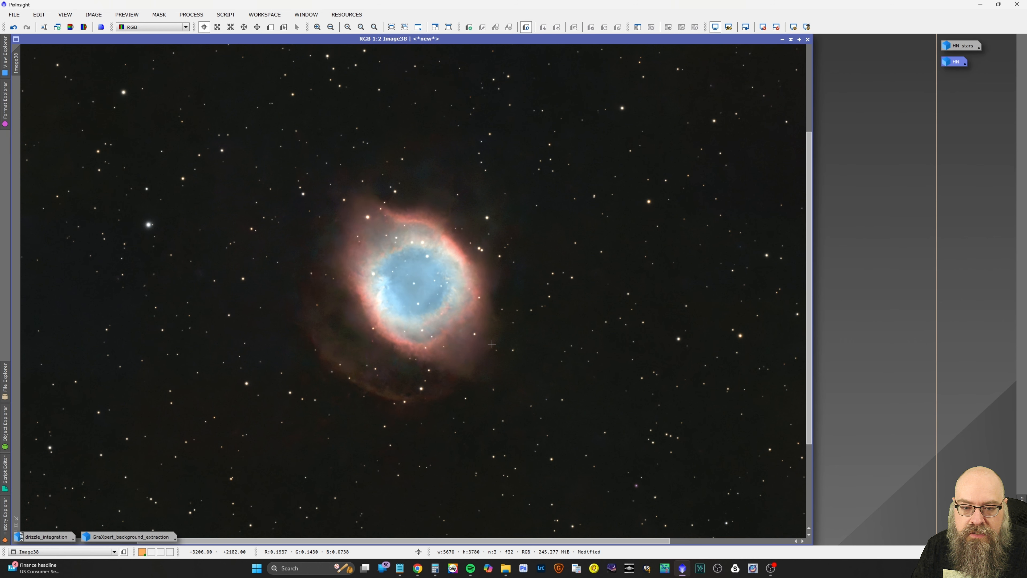
scroll(491, 344, "down", 2)
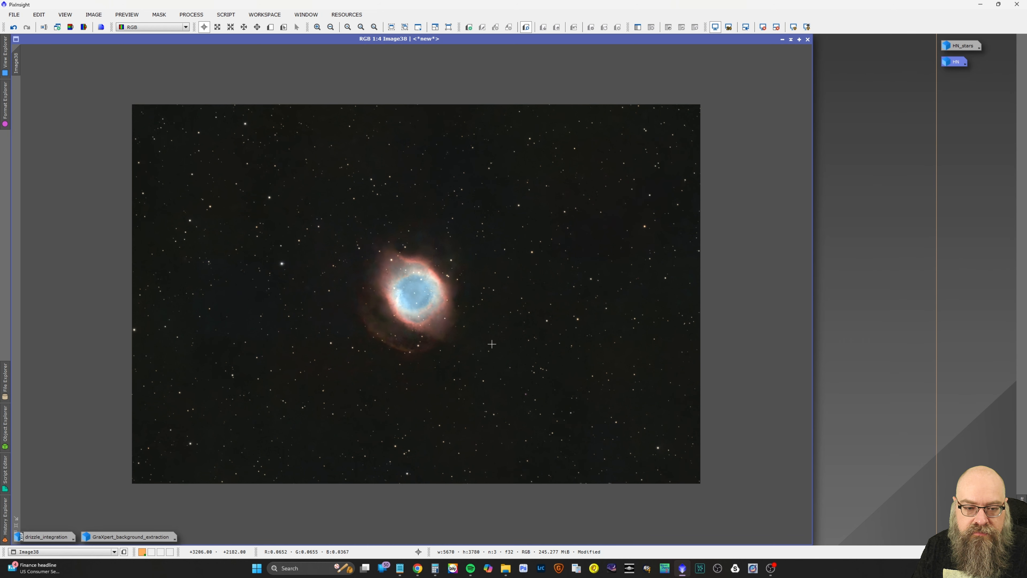